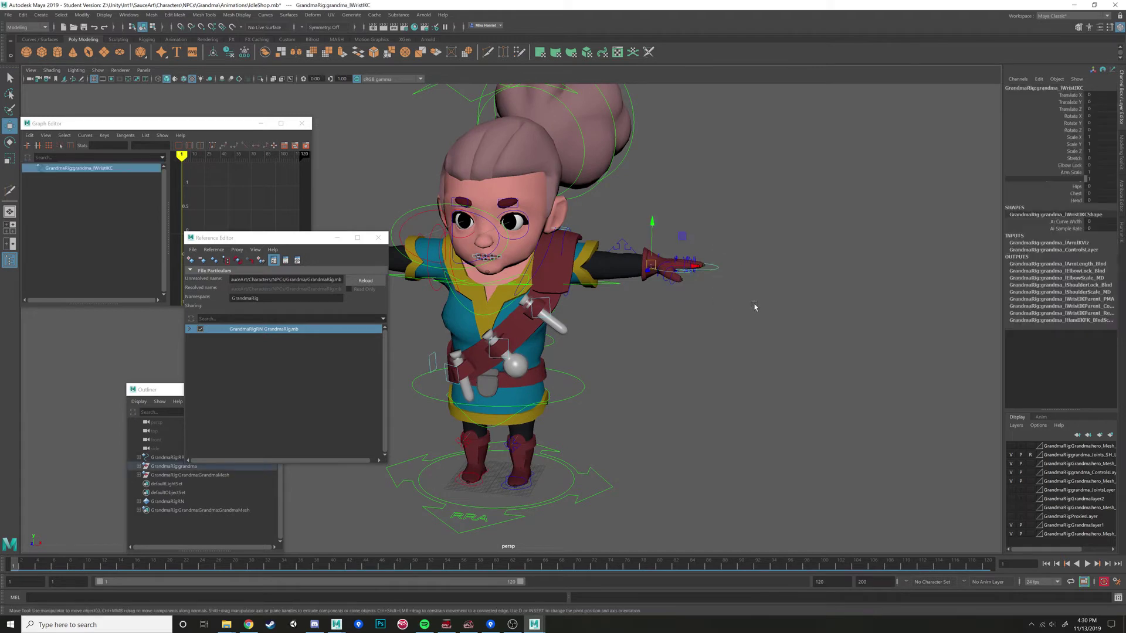
Try moving the rig's wrist control and root control, and clear the selection
{"action": "mouse_move", "coordinate": [683, 241]}
{"action": "left_mouse_down"}
{"action": "mouse_move", "coordinate": [666, 264]}
{"action": "mouse_move", "coordinate": [558, 307]}
{"action": "mouse_move", "coordinate": [686, 231]}
{"action": "left_mouse_up"}
{"action": "key", "text": "ctrl+z"}
{"action": "left_click", "coordinate": [582, 386]}
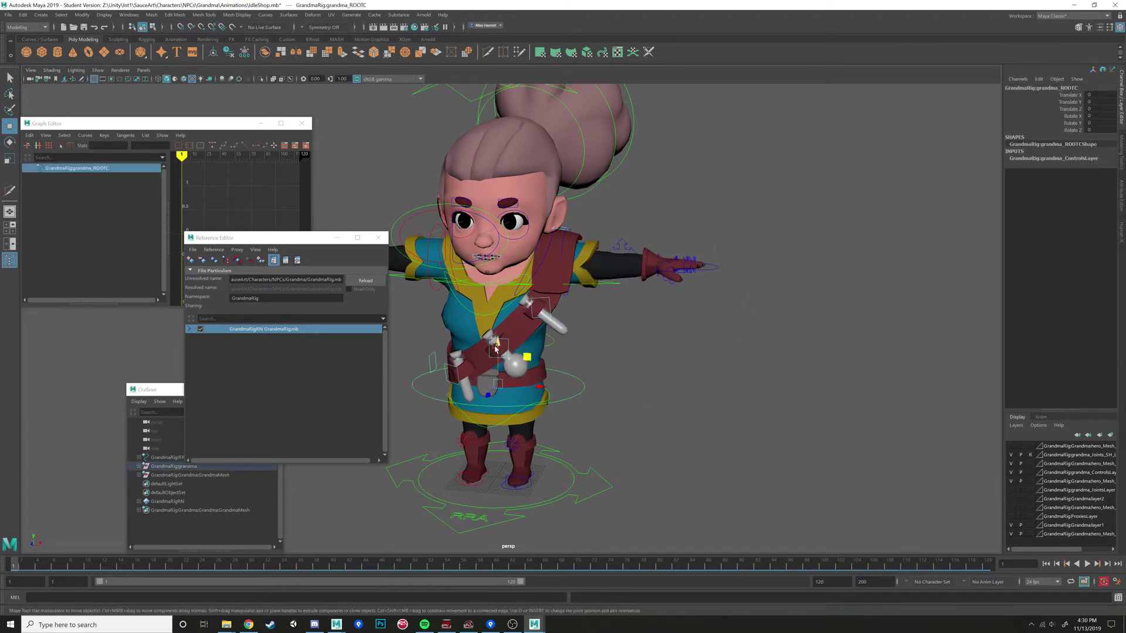
{"action": "left_click_drag", "start_coordinate": [498, 346], "coordinate": [696, 324]}
{"action": "left_click", "coordinate": [696, 324]}
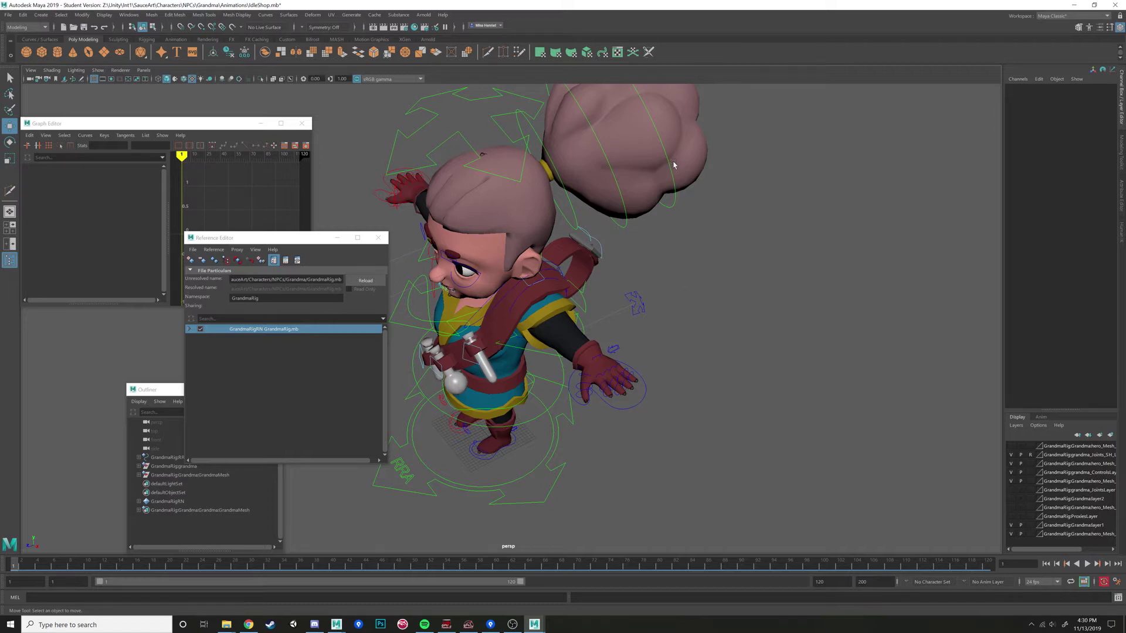
{"action": "left_click_drag", "start_coordinate": [707, 256], "coordinate": [544, 212], "text": "alt"}
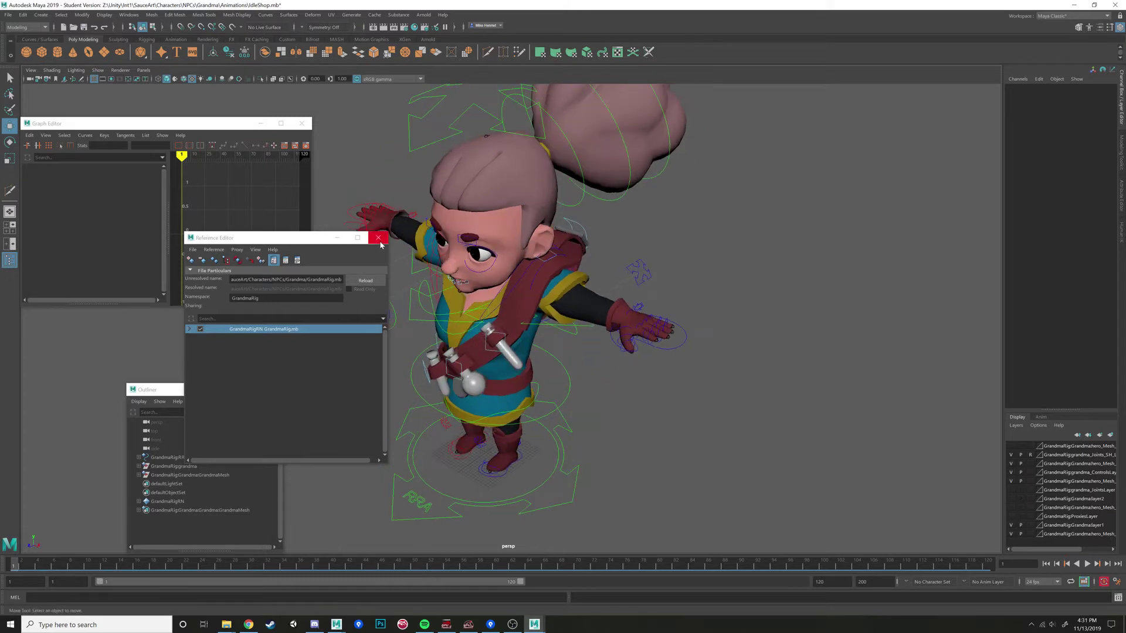
Inspect the GrandmaRig.mb entry in the Reference Editor and close the editor
{"action": "left_click_drag", "start_coordinate": [252, 244], "coordinate": [221, 249]}
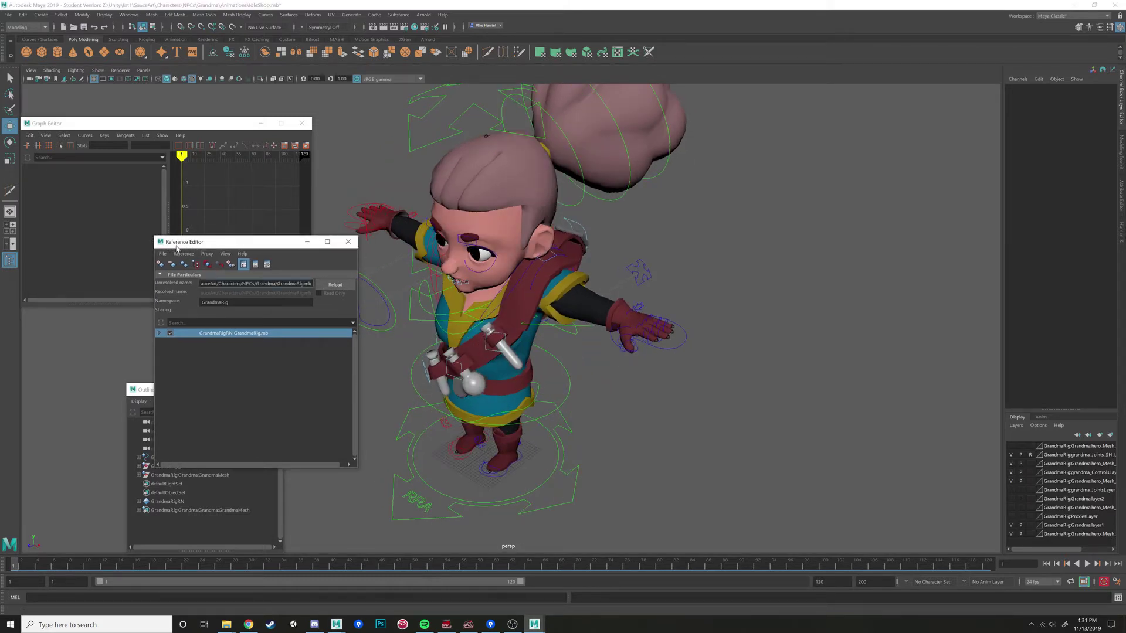
{"action": "left_click", "coordinate": [241, 347]}
{"action": "left_click", "coordinate": [237, 334]}
{"action": "left_click", "coordinate": [314, 382]}
{"action": "left_click", "coordinate": [348, 242]}
Create a new scene without saving the changes to the current one
{"action": "left_click", "coordinate": [6, 15]}
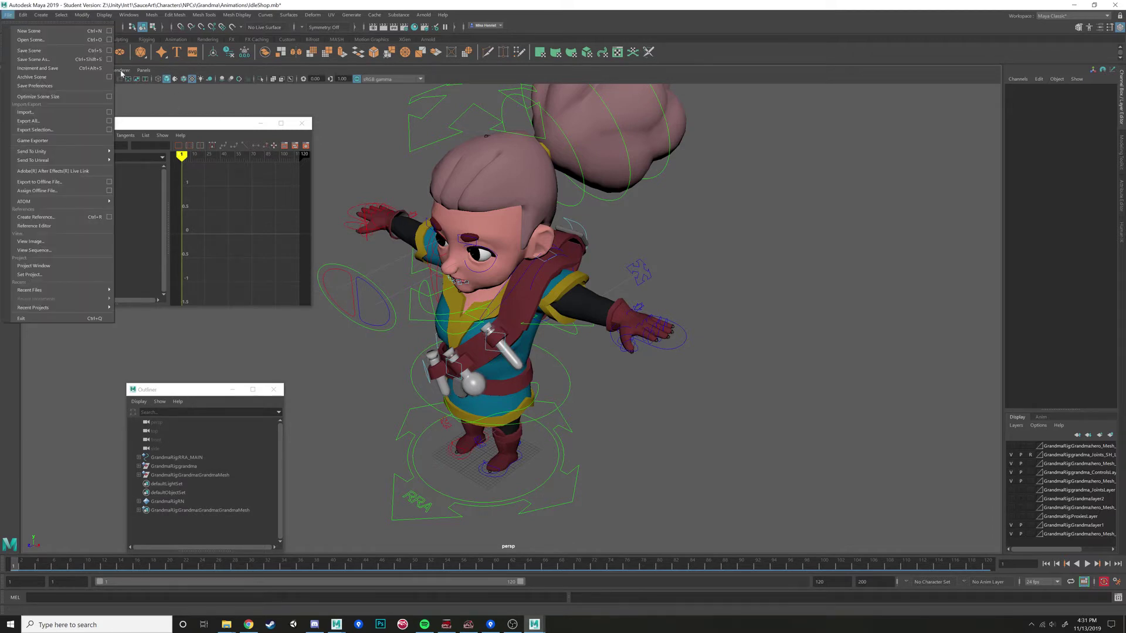
{"action": "left_click", "coordinate": [29, 31]}
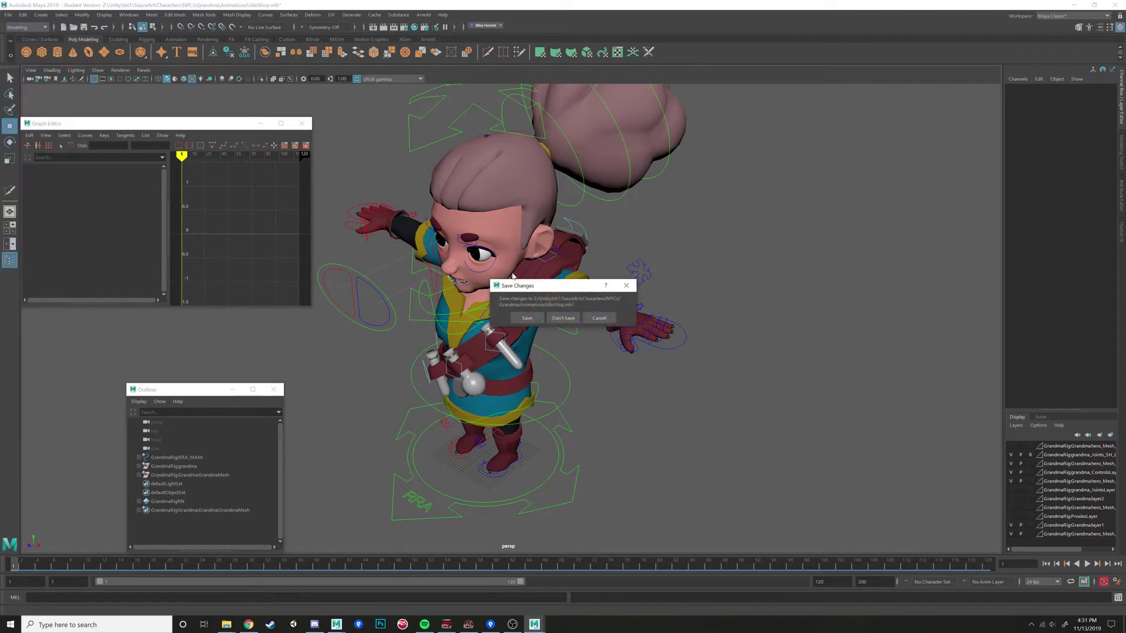
{"action": "left_click", "coordinate": [563, 318]}
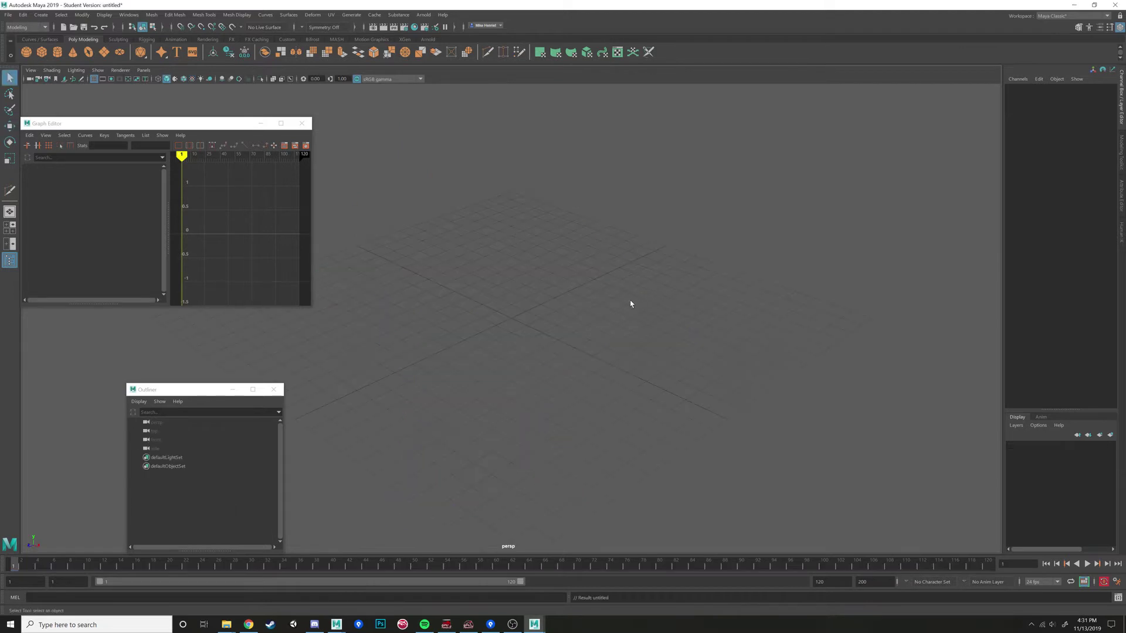
Create a reference to GrandmaRig.mb in the empty scene through the Reference Editor
{"action": "left_click_drag", "start_coordinate": [631, 304], "coordinate": [577, 287], "text": "alt"}
{"action": "right_click_drag", "start_coordinate": [557, 282], "coordinate": [533, 248], "text": "alt"}
{"action": "left_click", "coordinate": [9, 14]}
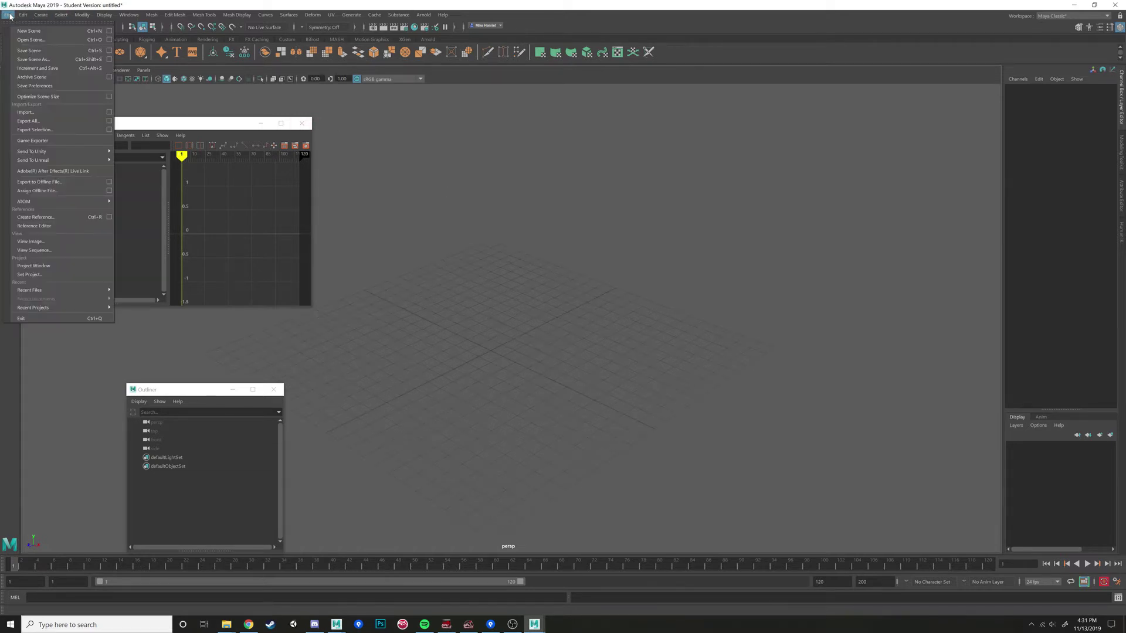
{"action": "left_click", "coordinate": [62, 227]}
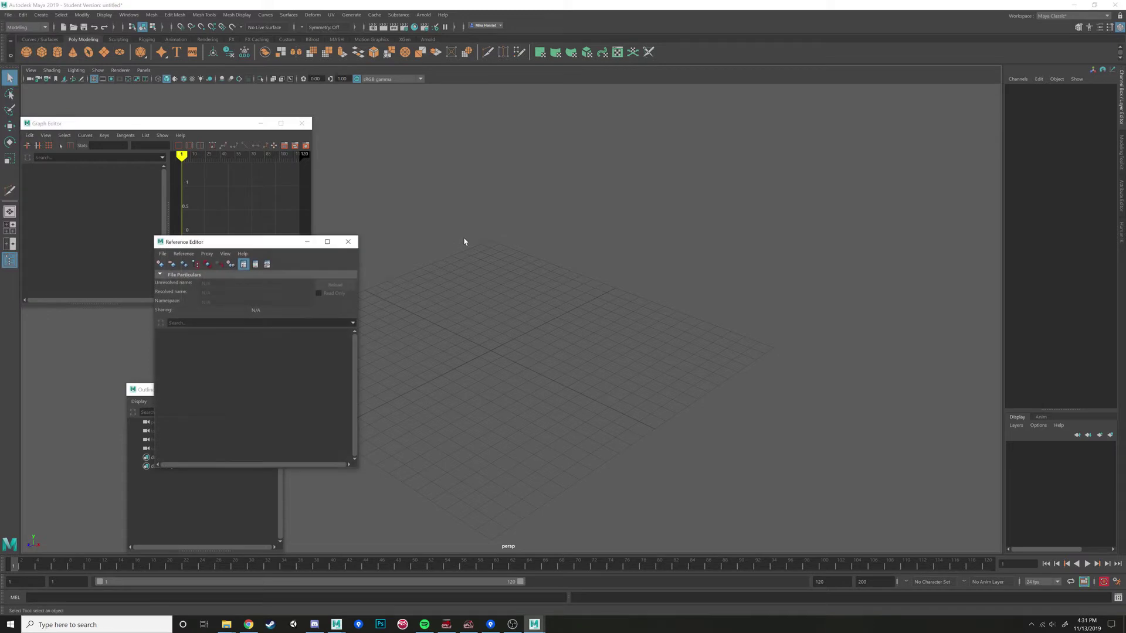
{"action": "left_click", "coordinate": [176, 254]}
{"action": "mouse_move", "coordinate": [163, 254]}
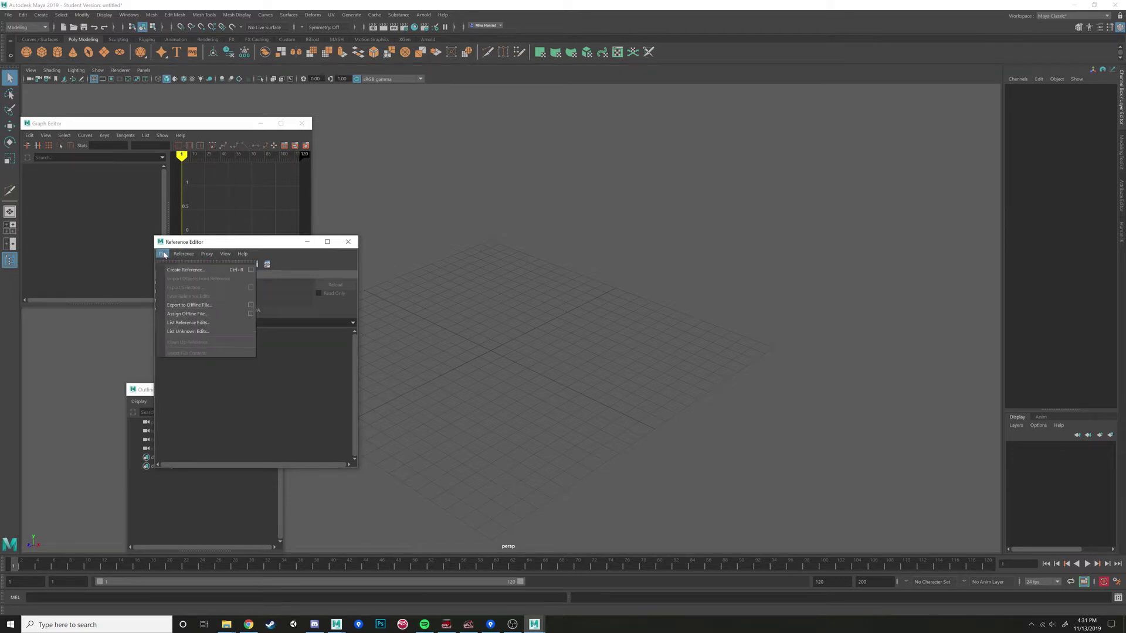
{"action": "left_click", "coordinate": [196, 272]}
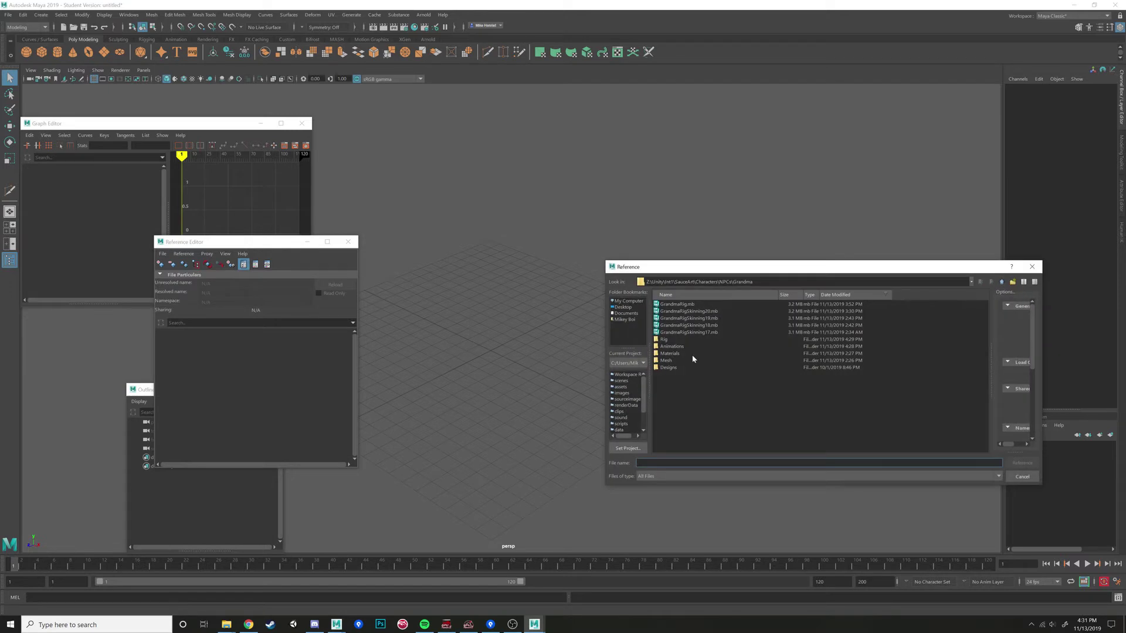
{"action": "left_click", "coordinate": [691, 305]}
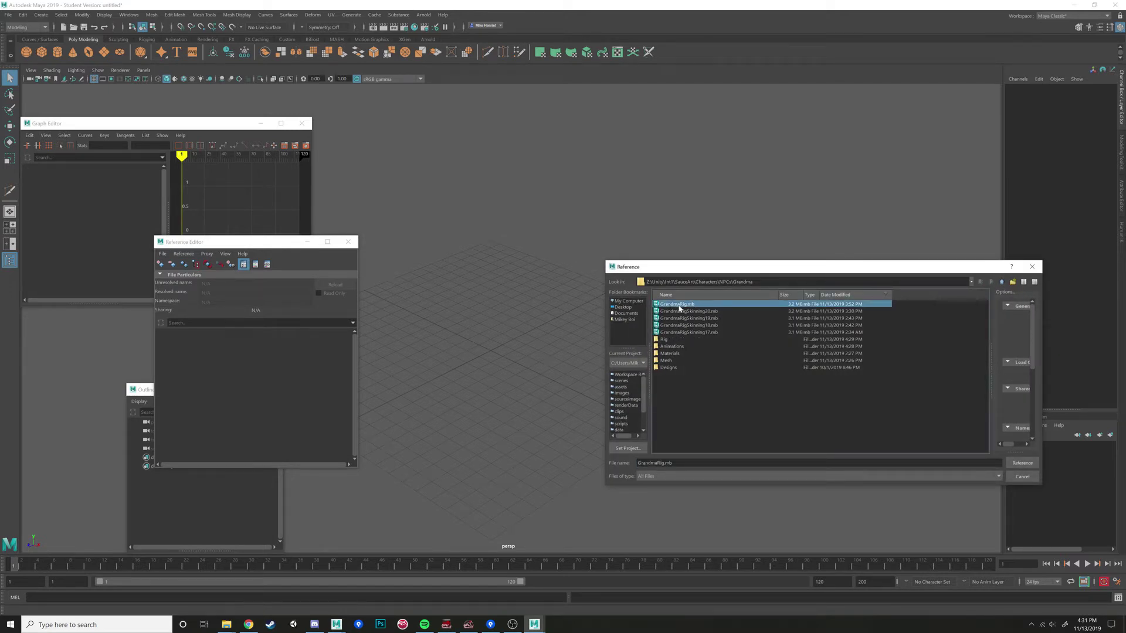
{"action": "left_click", "coordinate": [1022, 463]}
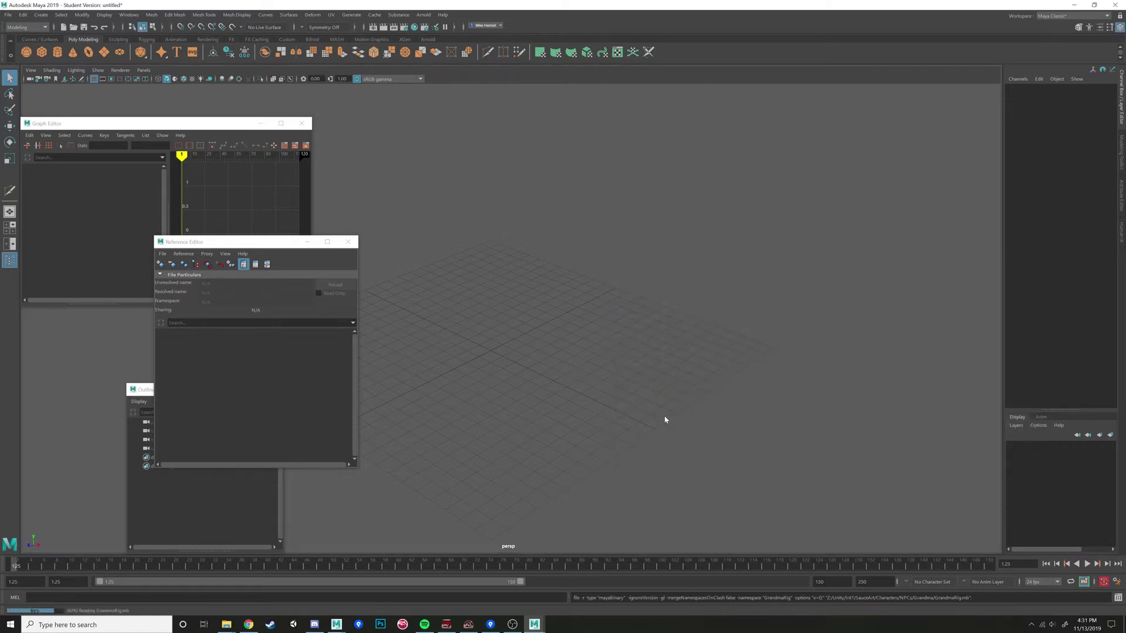
Switch on shaded display with texture maps and frame the whole referenced character
{"action": "scroll", "coordinate": [673, 389], "scroll_direction": "down", "scroll_amount": 6}
{"action": "key", "text": "6"}
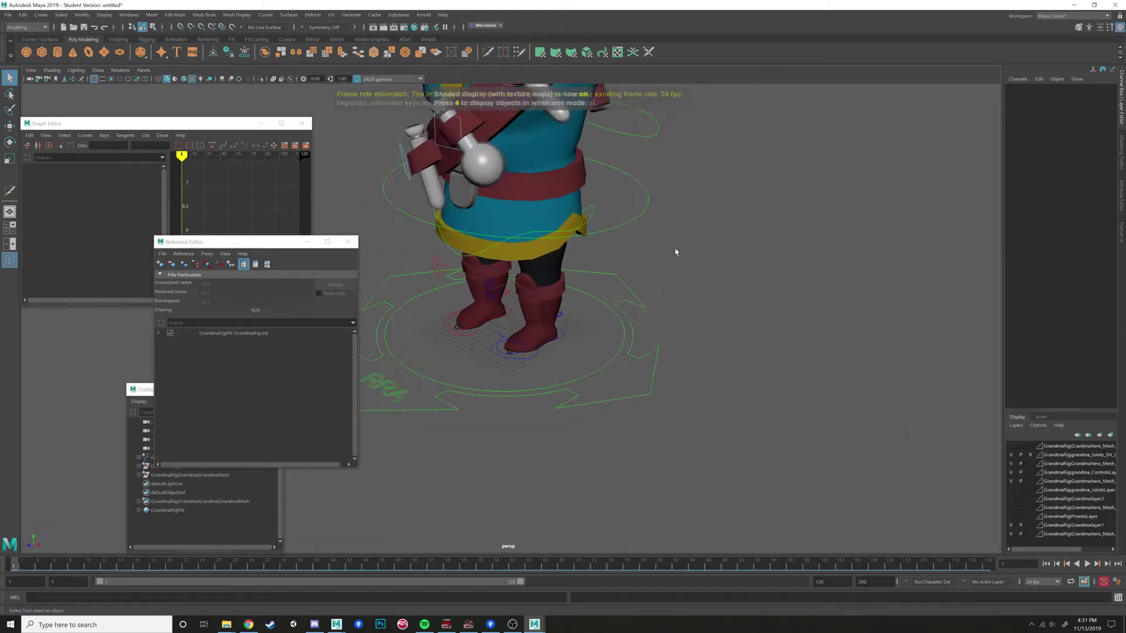
{"action": "scroll", "coordinate": [675, 252], "scroll_direction": "down", "scroll_amount": 3}
{"action": "middle_click_drag", "start_coordinate": [674, 258], "coordinate": [674, 346], "text": "alt"}
{"action": "scroll", "coordinate": [675, 346], "scroll_direction": "up", "scroll_amount": 4}
{"action": "left_click_drag", "start_coordinate": [675, 346], "coordinate": [706, 342], "text": "alt"}
{"action": "middle_click_drag", "start_coordinate": [706, 342], "coordinate": [676, 376], "text": "alt"}
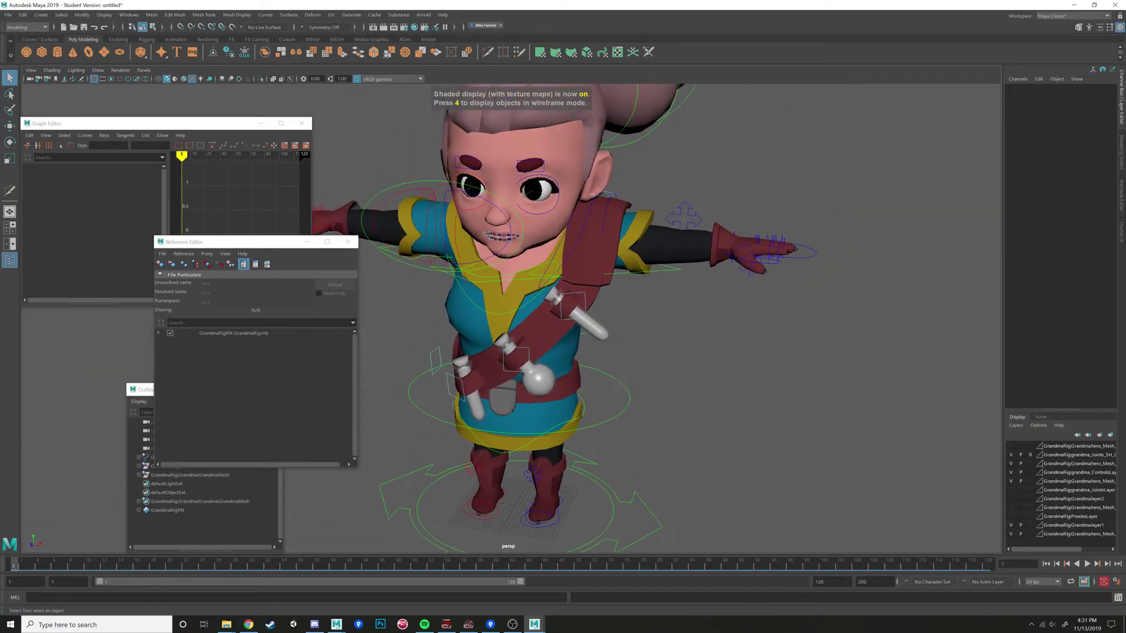
Examine the referenced rig, control, mesh and reference nodes in the Outliner by selecting them one after another
{"action": "left_click_drag", "start_coordinate": [147, 393], "coordinate": [73, 348]}
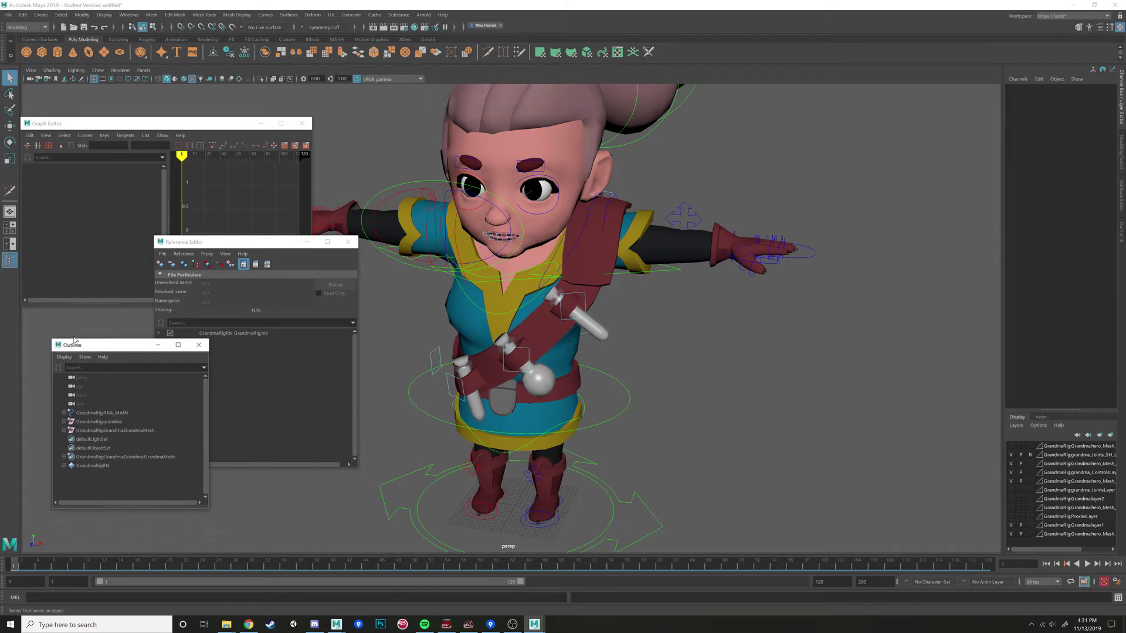
{"action": "left_click", "coordinate": [82, 413]}
{"action": "left_click", "coordinate": [86, 422]}
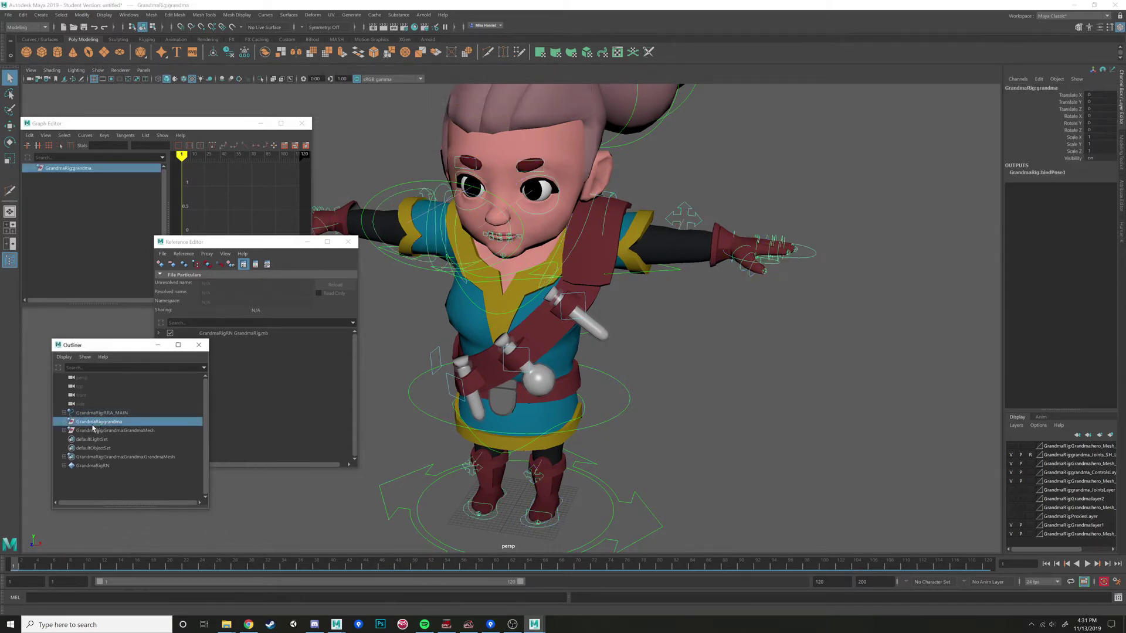
{"action": "left_click", "coordinate": [88, 430]}
{"action": "left_click", "coordinate": [92, 458]}
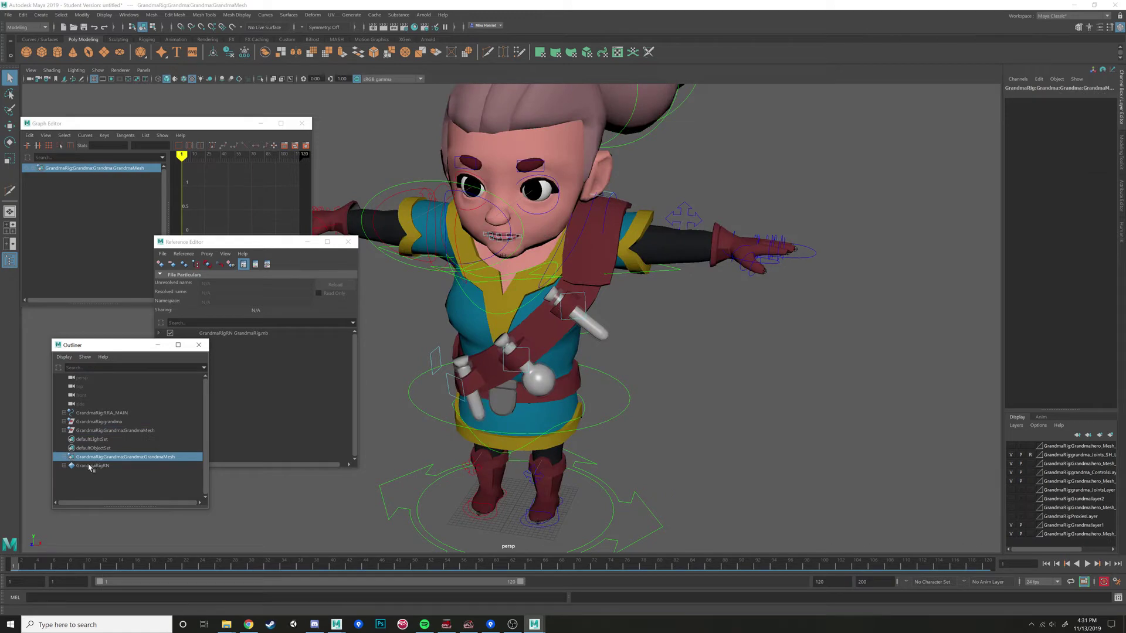
{"action": "left_click", "coordinate": [88, 464]}
{"action": "left_click", "coordinate": [79, 413]}
{"action": "left_click", "coordinate": [84, 422]}
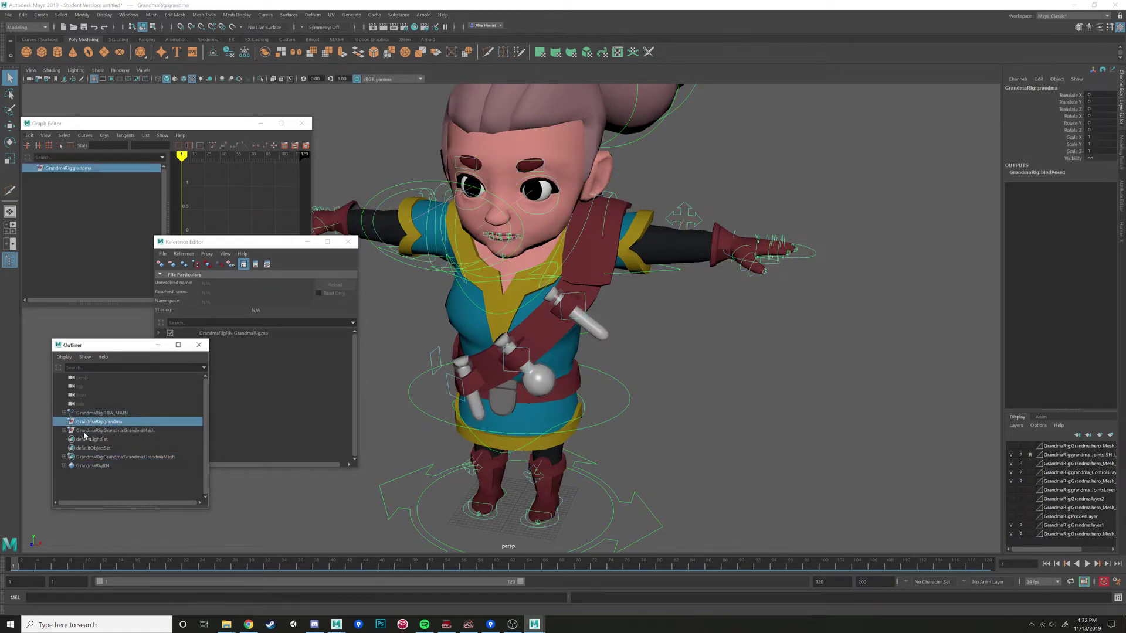
{"action": "left_click", "coordinate": [88, 431]}
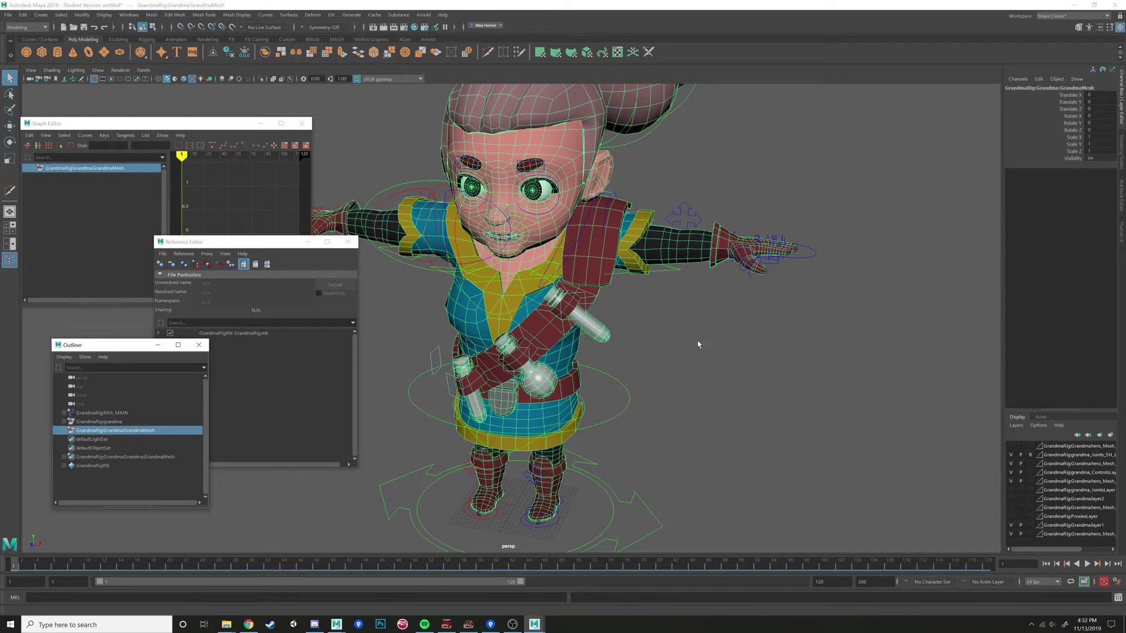
{"action": "left_click_drag", "start_coordinate": [673, 366], "coordinate": [677, 375], "text": "alt"}
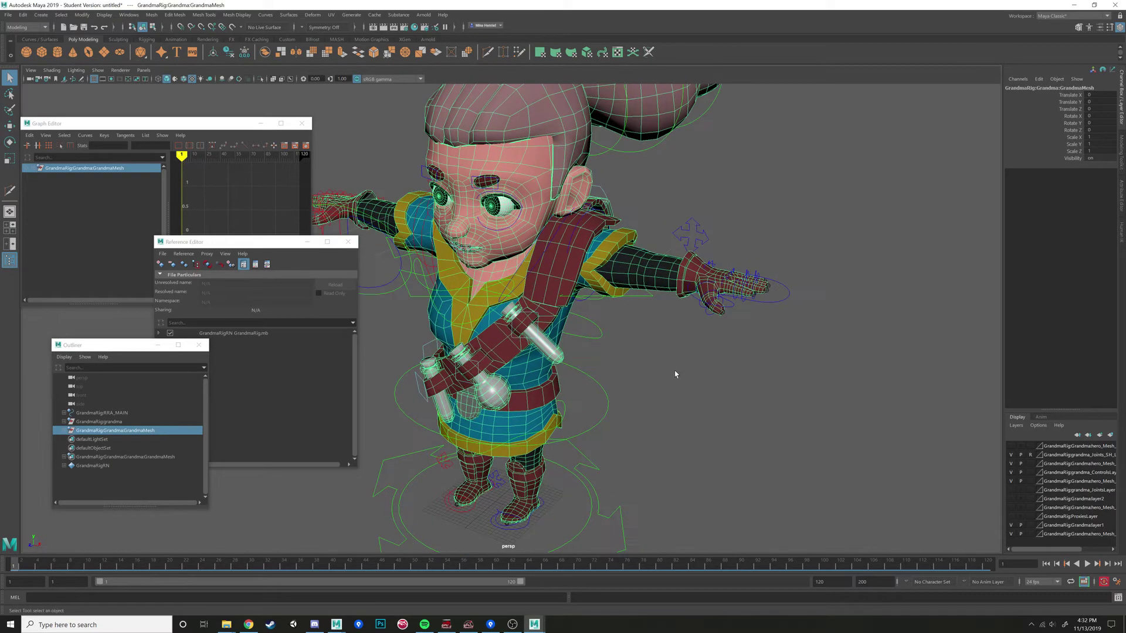
{"action": "left_click", "coordinate": [676, 374]}
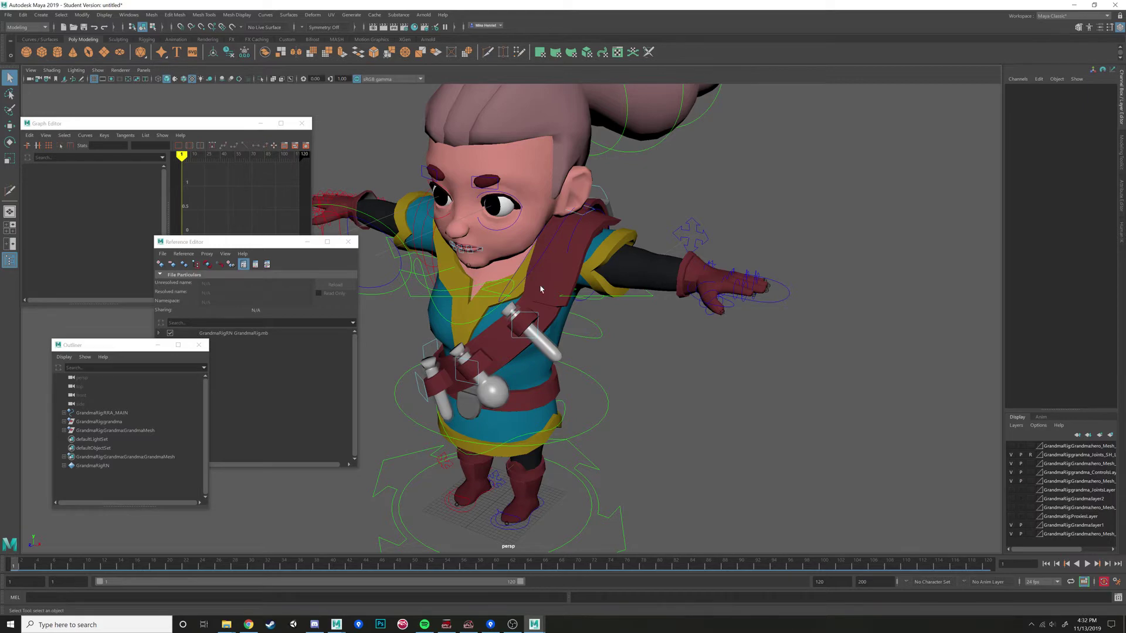
Try lowering the character's root control by about 6.3 units to check the tunic hem, and undo the move
{"action": "left_click_drag", "start_coordinate": [541, 290], "coordinate": [611, 336], "text": "alt"}
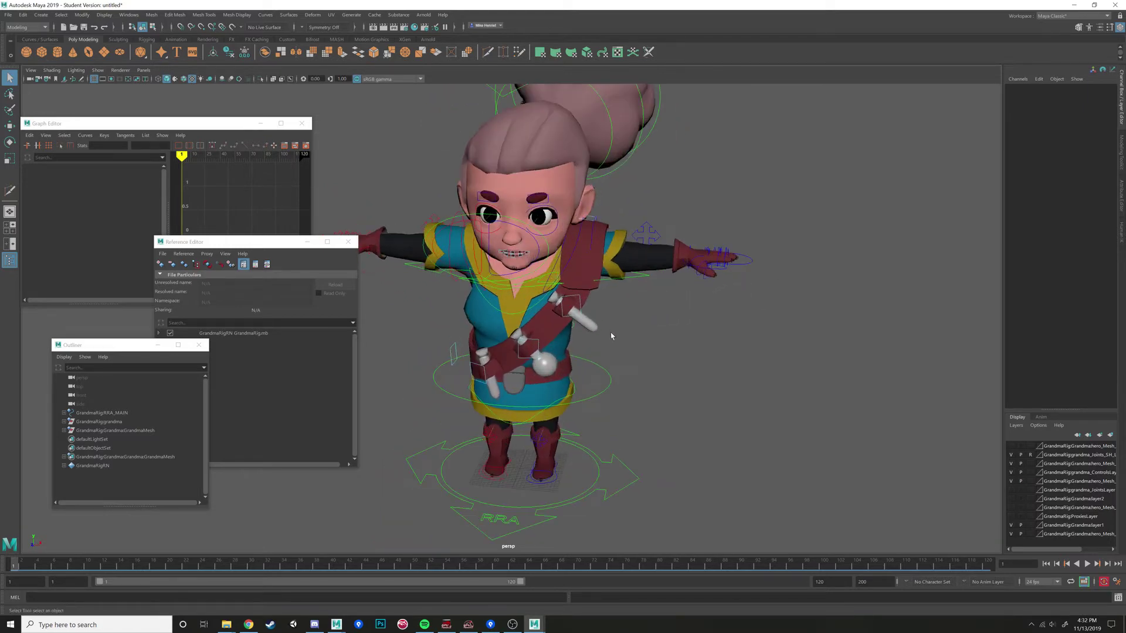
{"action": "left_click", "coordinate": [609, 385]}
{"action": "middle_click_drag", "start_coordinate": [656, 405], "coordinate": [566, 261], "text": "alt"}
{"action": "left_click_drag", "start_coordinate": [565, 261], "coordinate": [597, 302], "text": "alt"}
{"action": "scroll", "coordinate": [610, 292], "scroll_direction": "up", "scroll_amount": 5}
{"action": "key", "text": "w"}
{"action": "key", "text": "ctrl+z"}
{"action": "middle_click_drag", "start_coordinate": [579, 355], "coordinate": [562, 336], "text": "alt"}
{"action": "scroll", "coordinate": [568, 337], "scroll_direction": "up", "scroll_amount": 3}
{"action": "mouse_move", "coordinate": [578, 339]}
{"action": "middle_mouse_down", "text": "alt"}
{"action": "mouse_move", "coordinate": [558, 302]}
{"action": "mouse_move", "coordinate": [576, 319]}
{"action": "middle_mouse_up", "text": "alt"}
{"action": "scroll", "coordinate": [576, 319], "scroll_direction": "up", "scroll_amount": 1}
{"action": "left_click_drag", "start_coordinate": [576, 213], "coordinate": [576, 263]}
{"action": "scroll", "coordinate": [487, 417], "scroll_direction": "up", "scroll_amount": 2}
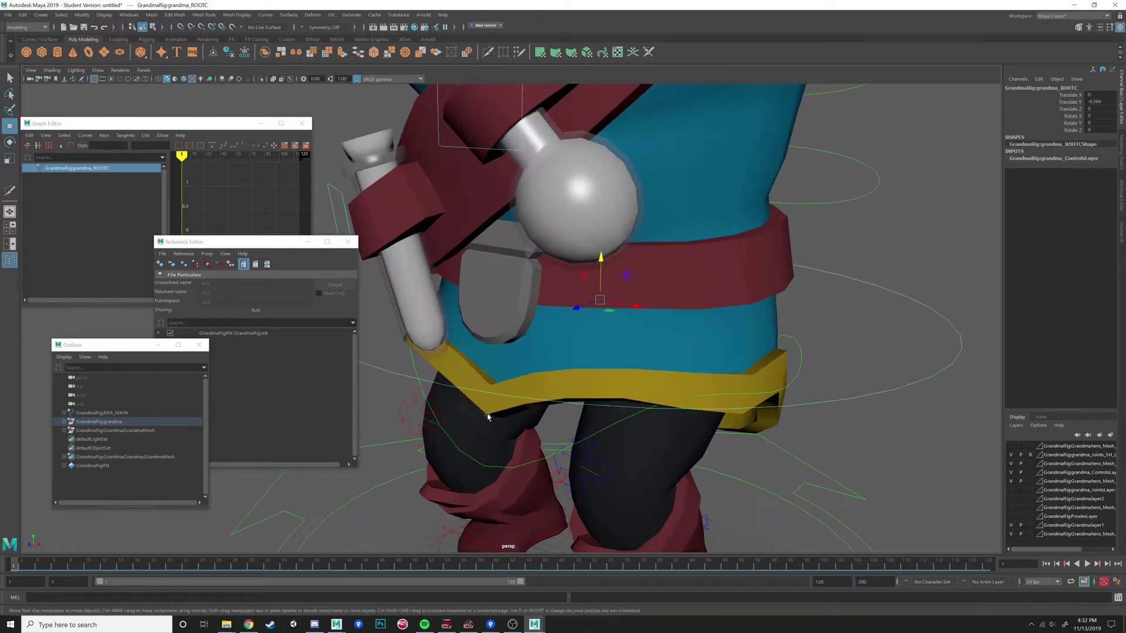
{"action": "left_click_drag", "start_coordinate": [488, 405], "coordinate": [554, 433], "text": "alt"}
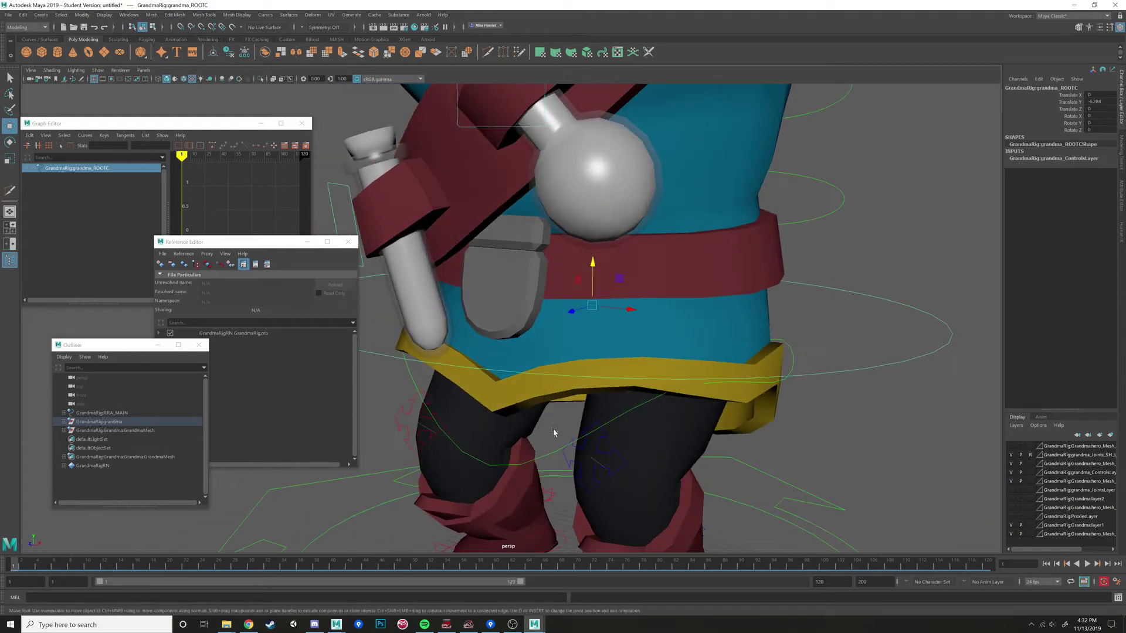
{"action": "key", "text": "ctrl+z"}
Lower the root control once more to view the hem over the thighs, and undo it
{"action": "left_click_drag", "start_coordinate": [595, 172], "coordinate": [591, 260]}
{"action": "left_click_drag", "start_coordinate": [509, 376], "coordinate": [567, 347], "text": "alt"}
{"action": "scroll", "coordinate": [534, 326], "scroll_direction": "up", "scroll_amount": 2}
{"action": "key", "text": "ctrl+z"}
{"action": "scroll", "coordinate": [577, 340], "scroll_direction": "down", "scroll_amount": 2}
{"action": "scroll", "coordinate": [578, 339], "scroll_direction": "down", "scroll_amount": 3}
{"action": "scroll", "coordinate": [520, 355], "scroll_direction": "up", "scroll_amount": 3}
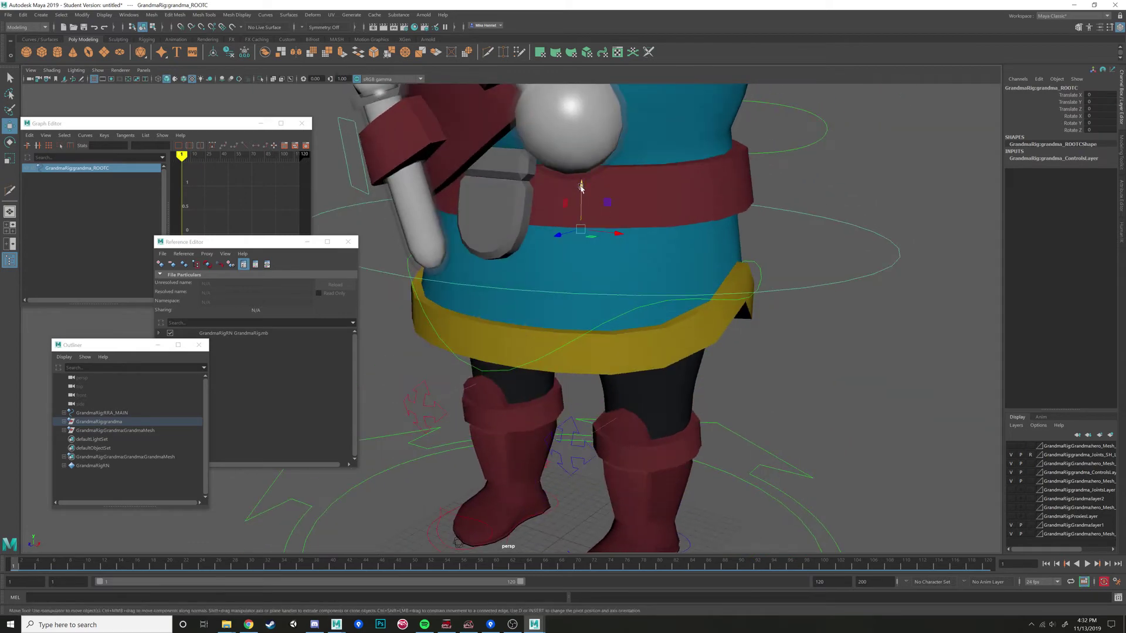
Test lowering the root control by about 4.2 units, undo the move and clear the selection
{"action": "left_click_drag", "start_coordinate": [580, 187], "coordinate": [575, 274]}
{"action": "scroll", "coordinate": [617, 283], "scroll_direction": "down", "scroll_amount": 2}
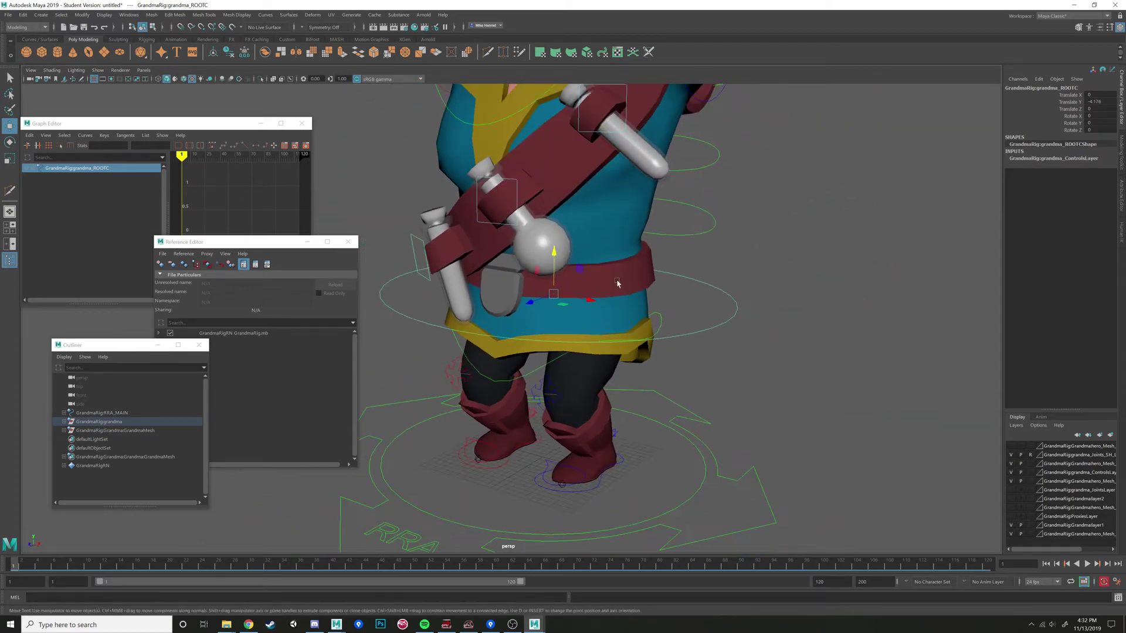
{"action": "key", "text": "ctrl+z"}
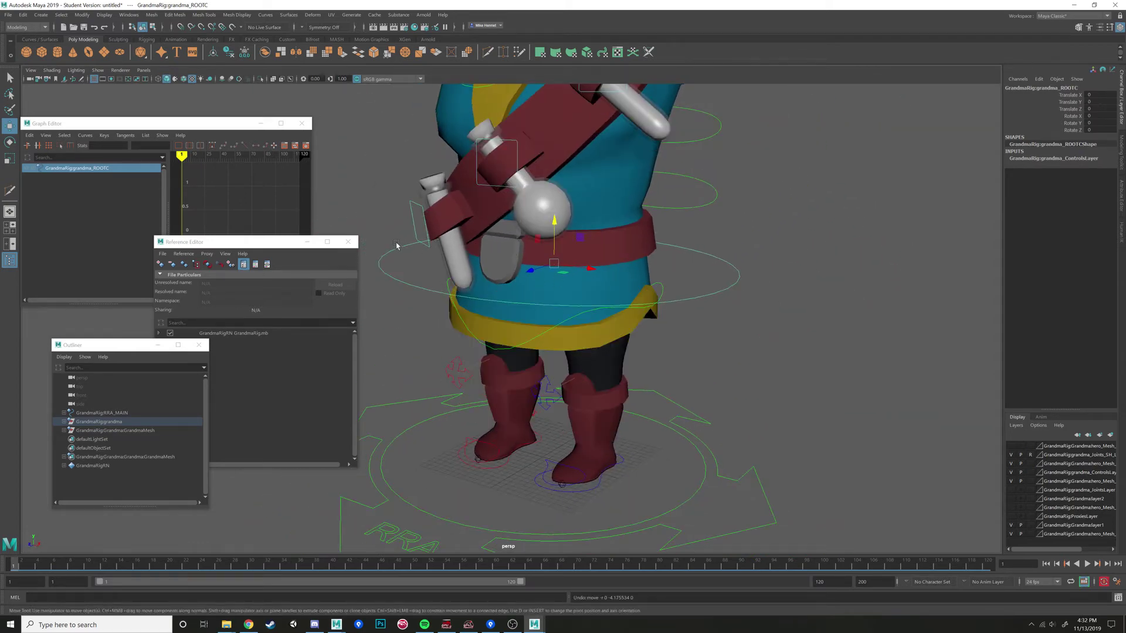
{"action": "scroll", "coordinate": [672, 260], "scroll_direction": "down", "scroll_amount": 2}
{"action": "left_click", "coordinate": [755, 285]}
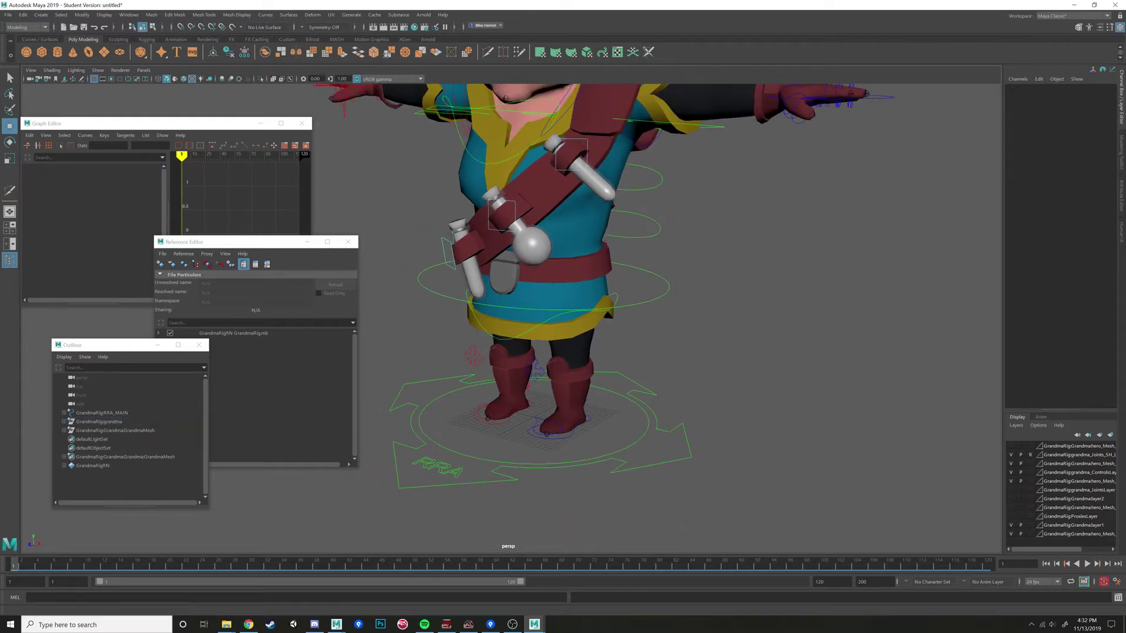
Lower the character's root control so that the knees bend under the tunic
{"action": "scroll", "coordinate": [645, 206], "scroll_direction": "down", "scroll_amount": 1}
{"action": "scroll", "coordinate": [645, 206], "scroll_direction": "down", "scroll_amount": 1}
{"action": "middle_click_drag", "start_coordinate": [645, 206], "coordinate": [644, 276], "text": "alt"}
{"action": "mouse_move", "coordinate": [644, 277]}
{"action": "left_mouse_down", "text": "alt"}
{"action": "mouse_move", "coordinate": [636, 294]}
{"action": "mouse_move", "coordinate": [634, 274]}
{"action": "left_mouse_up", "text": "alt"}
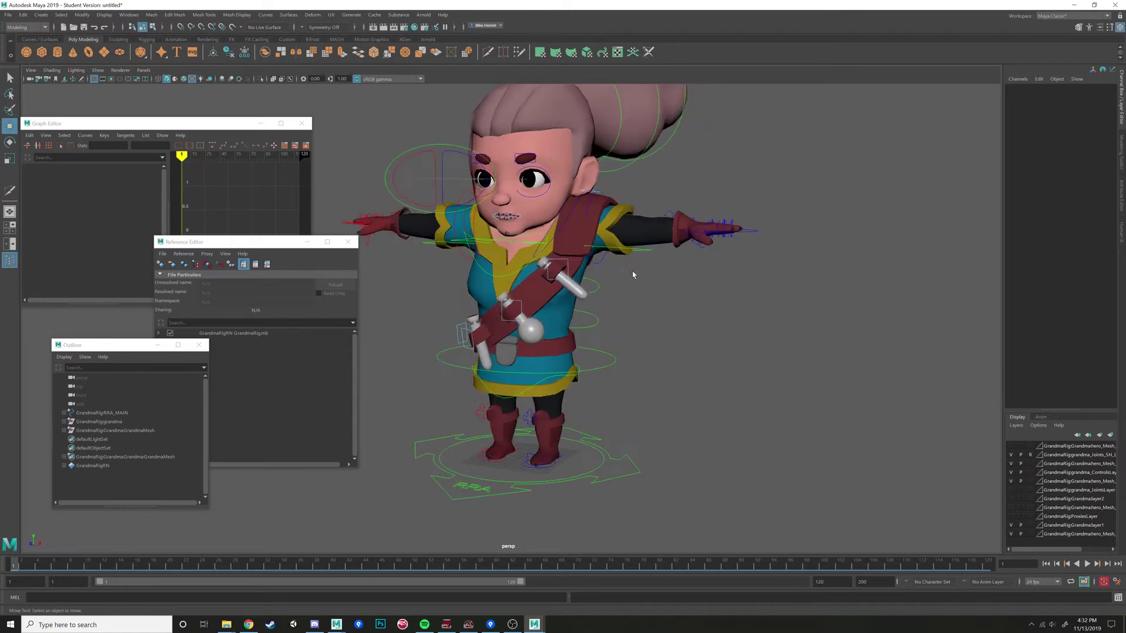
{"action": "left_click", "coordinate": [605, 215]}
{"action": "left_click", "coordinate": [678, 194]}
{"action": "left_click_drag", "start_coordinate": [613, 345], "coordinate": [645, 381]}
{"action": "scroll", "coordinate": [646, 382], "scroll_direction": "up", "scroll_amount": 5}
{"action": "left_click_drag", "start_coordinate": [538, 350], "coordinate": [554, 396]}
{"action": "scroll", "coordinate": [563, 338], "scroll_direction": "down", "scroll_amount": 2}
{"action": "middle_click_drag", "start_coordinate": [567, 270], "coordinate": [596, 199], "text": "alt"}
{"action": "scroll", "coordinate": [585, 458], "scroll_direction": "up", "scroll_amount": 4}
{"action": "left_click_drag", "start_coordinate": [585, 465], "coordinate": [535, 439], "text": "alt"}
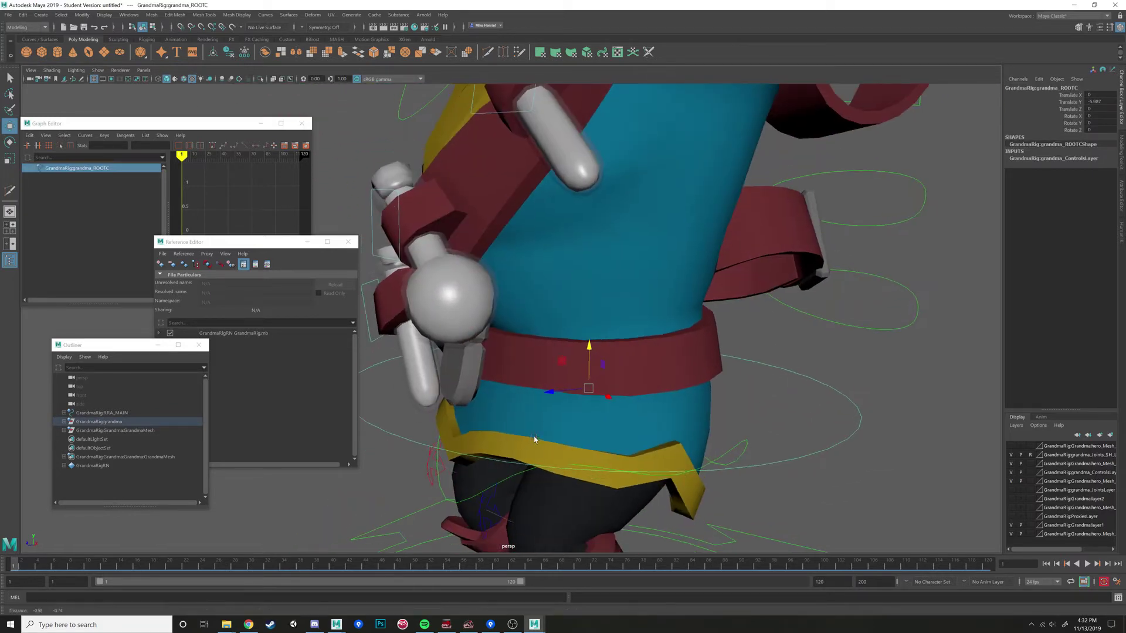
{"action": "middle_click_drag", "start_coordinate": [535, 440], "coordinate": [562, 378], "text": "alt"}
{"action": "scroll", "coordinate": [561, 378], "scroll_direction": "up", "scroll_amount": 2}
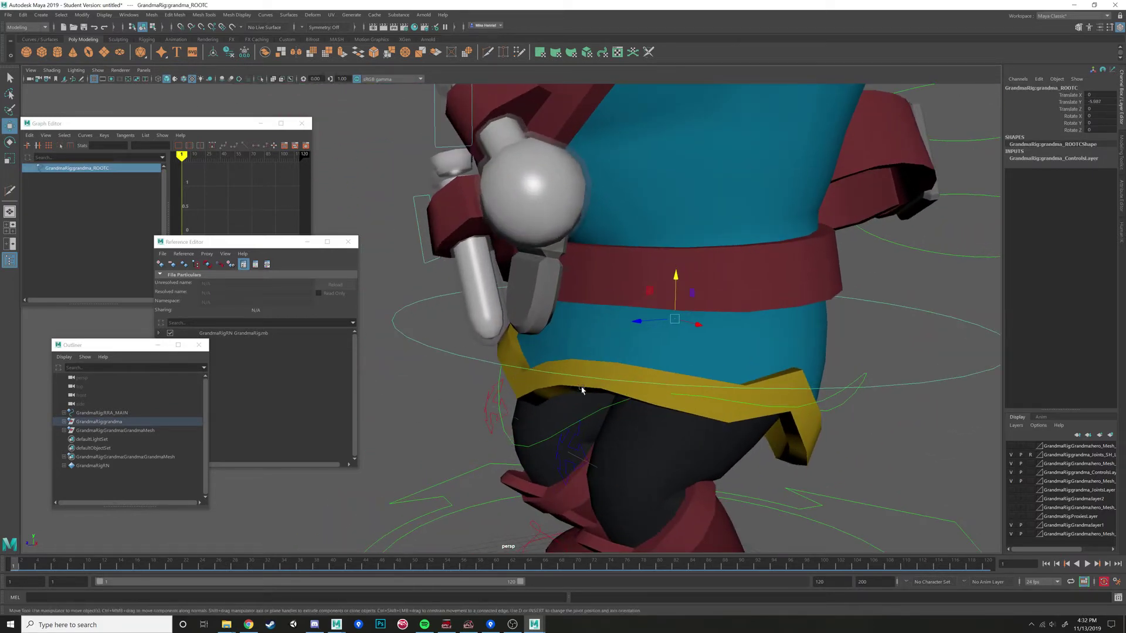
Examine the tunic hem's deformation around the bent legs and bring the Reference Editor to the front
{"action": "scroll", "coordinate": [818, 383], "scroll_direction": "down", "scroll_amount": 5}
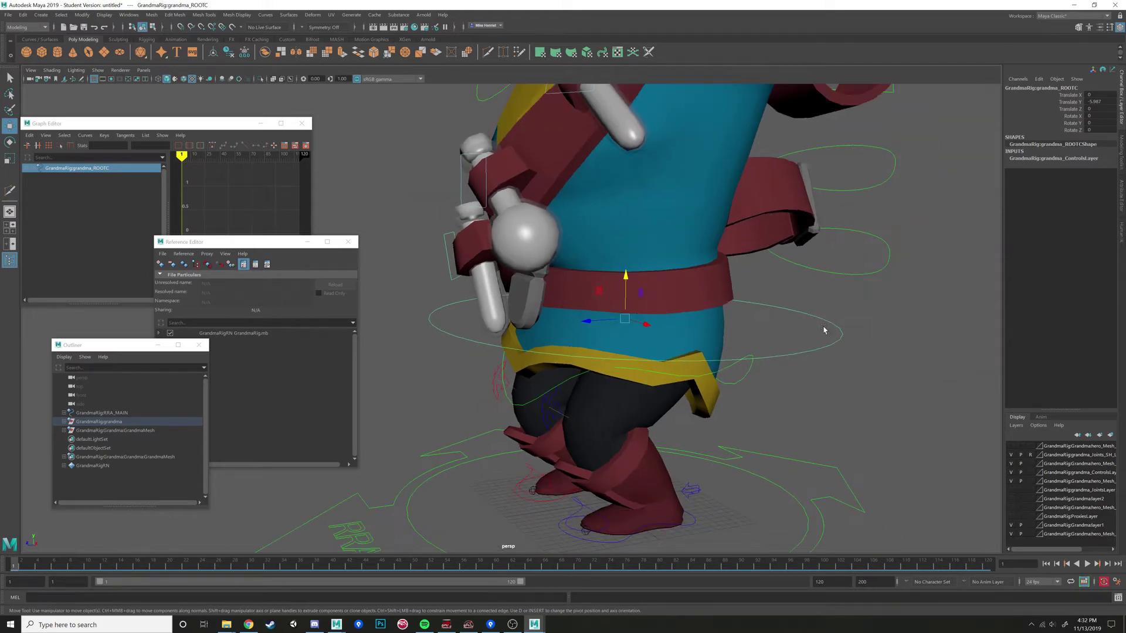
{"action": "scroll", "coordinate": [776, 341], "scroll_direction": "up", "scroll_amount": 4}
{"action": "left_click", "coordinate": [777, 341]}
{"action": "left_click", "coordinate": [592, 339]}
{"action": "left_click_drag", "start_coordinate": [776, 302], "coordinate": [814, 344]}
{"action": "left_click", "coordinate": [228, 247]}
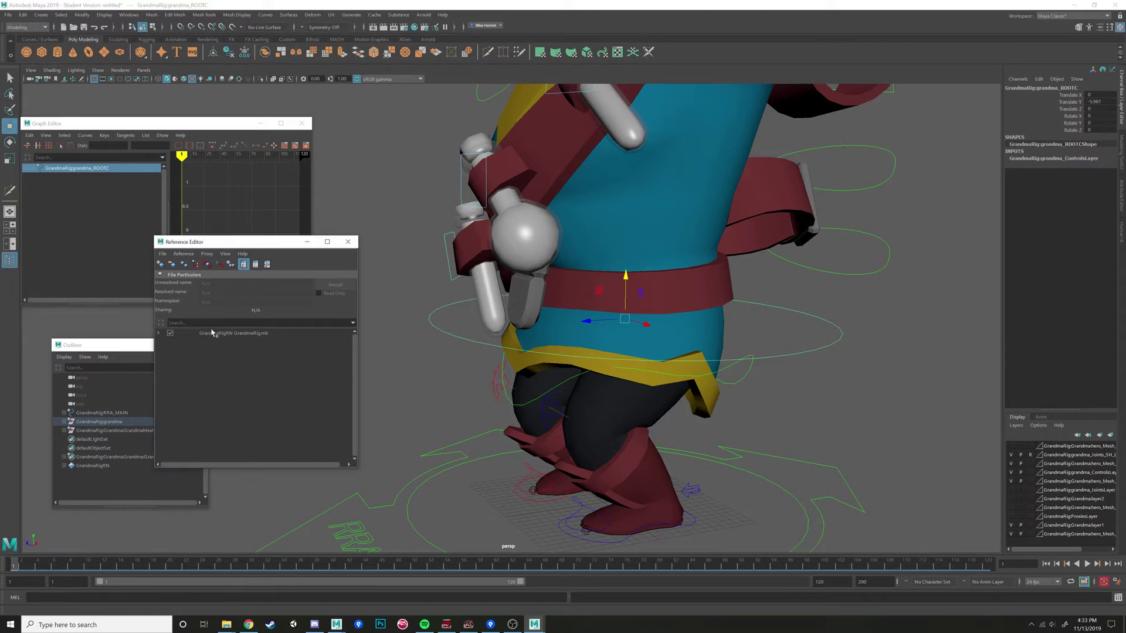
{"action": "scroll", "coordinate": [597, 315], "scroll_direction": "down", "scroll_amount": 3}
{"action": "left_click_drag", "start_coordinate": [597, 315], "coordinate": [600, 311], "text": "alt"}
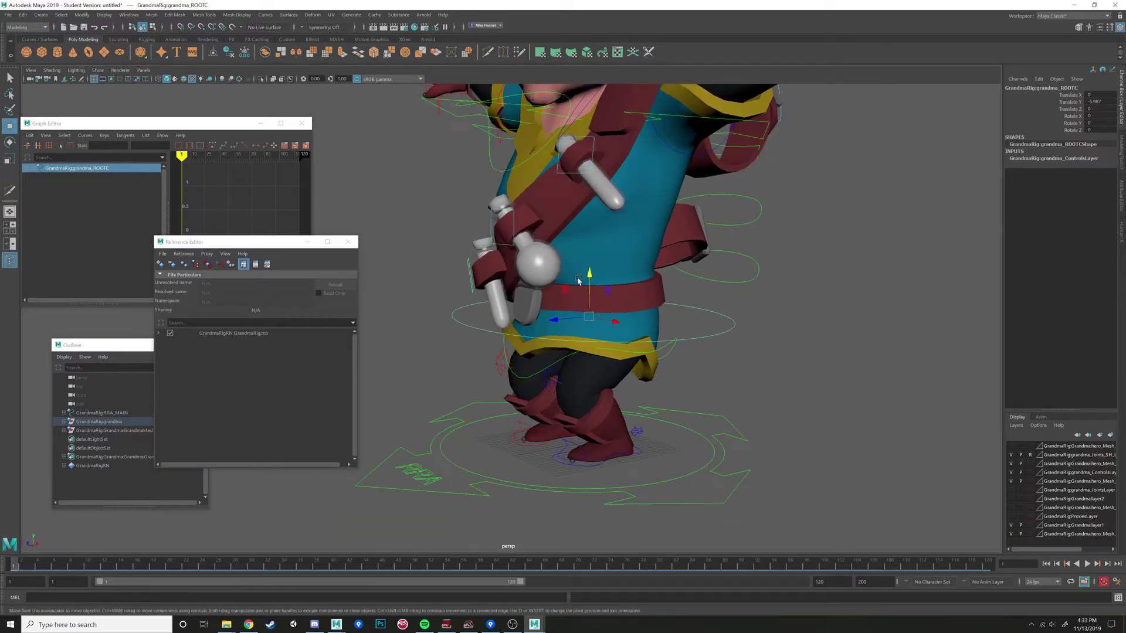
Reset the root control's Translate Y to 0 and clear the selection
{"action": "left_click", "coordinate": [1090, 101]}
{"action": "type", "text": "0"}
{"action": "key", "text": "Return"}
{"action": "scroll", "coordinate": [740, 320], "scroll_direction": "down", "scroll_amount": 1}
{"action": "left_click", "coordinate": [754, 307]}
Examine the character's face, arms and upper body from the front and the sides in the rest pose
{"action": "middle_click_drag", "start_coordinate": [755, 307], "coordinate": [734, 378], "text": "alt"}
{"action": "left_click_drag", "start_coordinate": [734, 377], "coordinate": [769, 399], "text": "alt"}
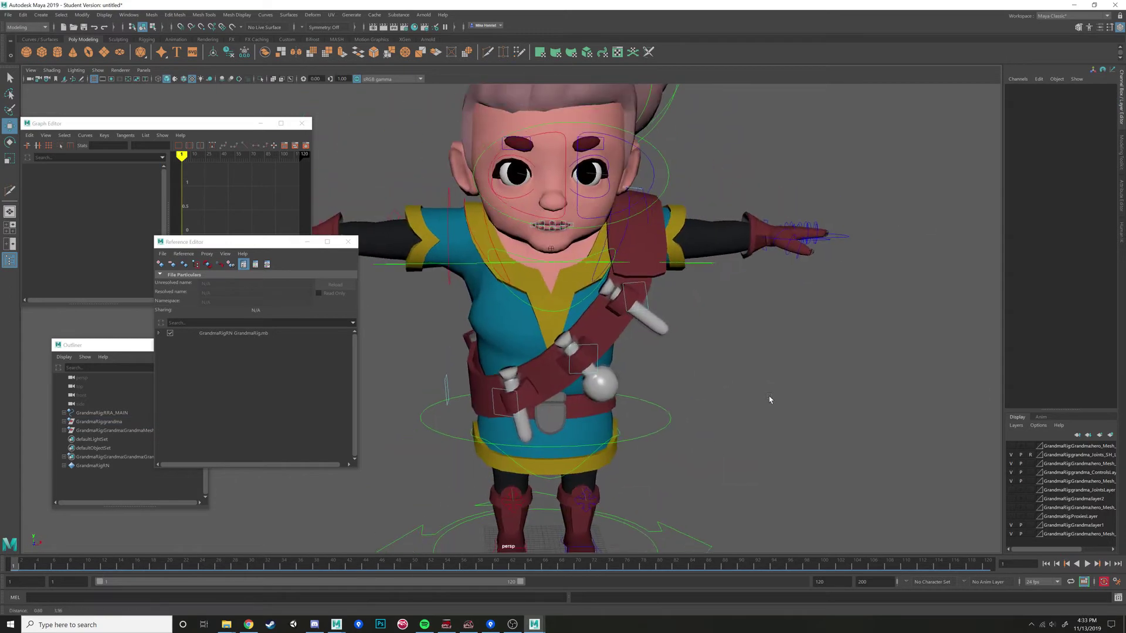
{"action": "middle_click_drag", "start_coordinate": [770, 400], "coordinate": [780, 446], "text": "alt"}
{"action": "scroll", "coordinate": [802, 328], "scroll_direction": "up", "scroll_amount": 1}
{"action": "left_click_drag", "start_coordinate": [694, 197], "coordinate": [716, 188], "text": "alt"}
{"action": "middle_click_drag", "start_coordinate": [716, 188], "coordinate": [729, 239], "text": "alt"}
{"action": "scroll", "coordinate": [729, 238], "scroll_direction": "up", "scroll_amount": 1}
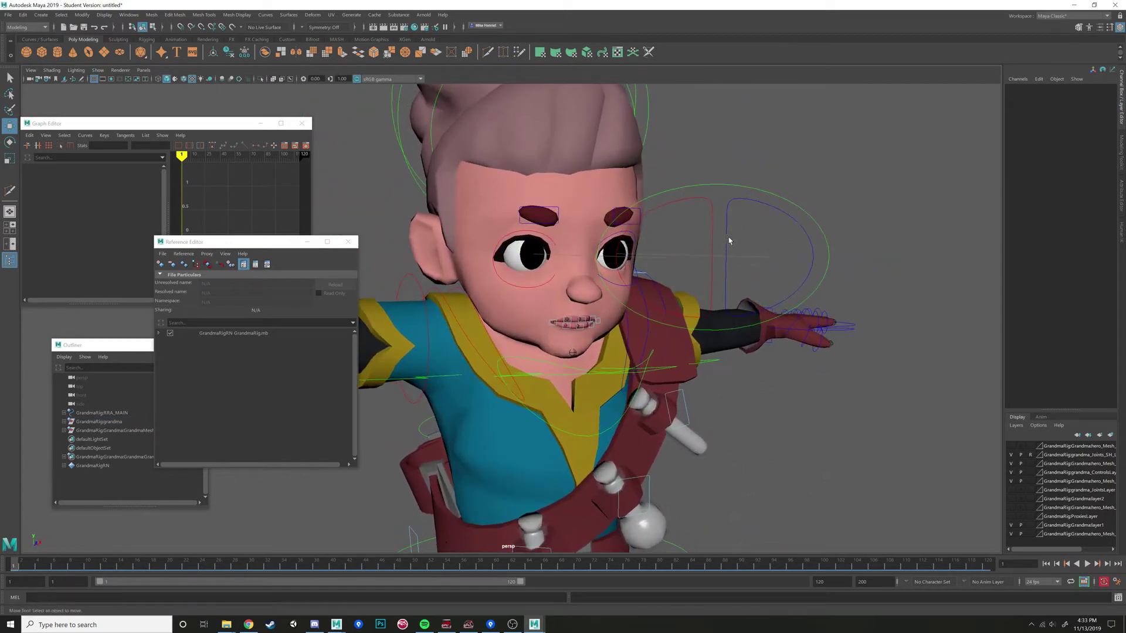
{"action": "scroll", "coordinate": [806, 251], "scroll_direction": "down", "scroll_amount": 5}
{"action": "left_click_drag", "start_coordinate": [776, 305], "coordinate": [673, 387], "text": "alt"}
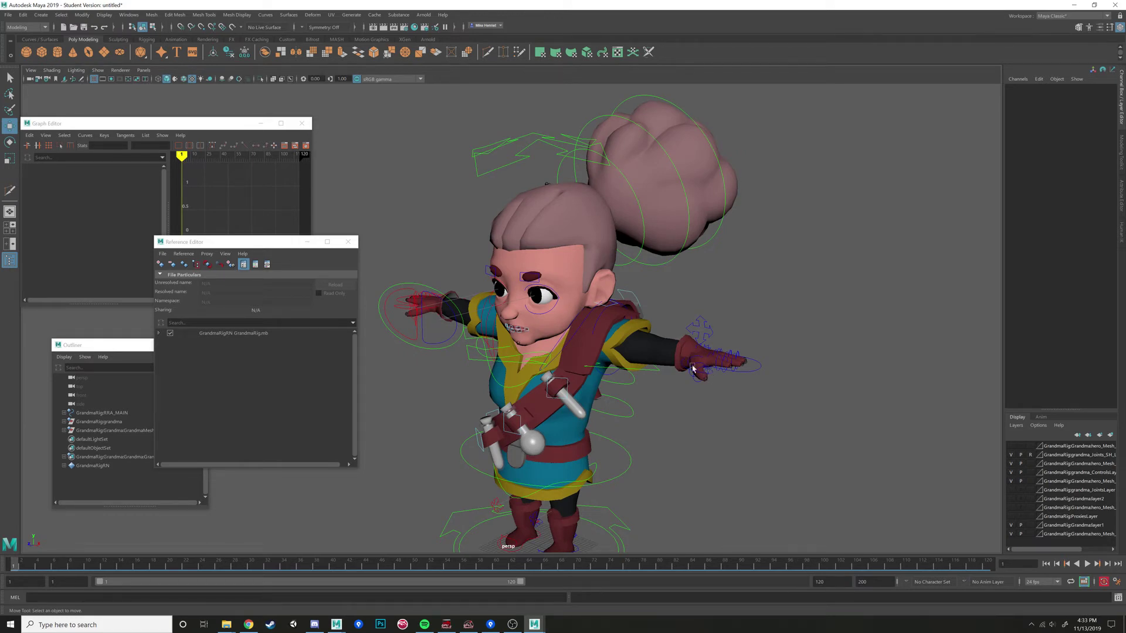
Pose the character's left arm down beside the body by moving and rotating the left wrist IK control
{"action": "left_click_drag", "start_coordinate": [764, 341], "coordinate": [805, 363]}
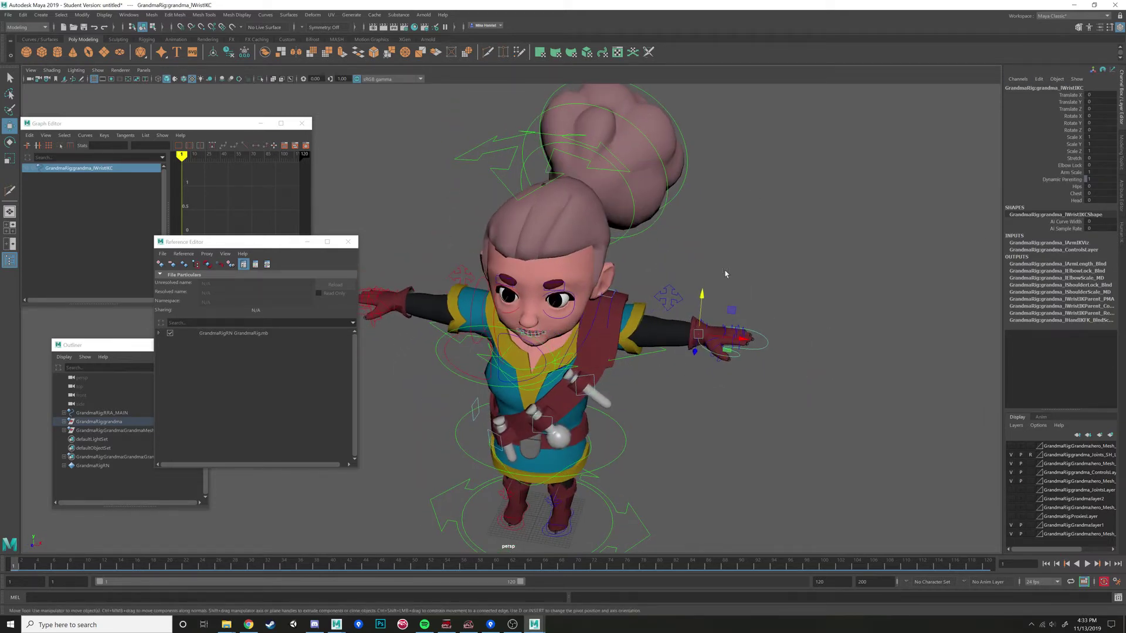
{"action": "left_click", "coordinate": [669, 296]}
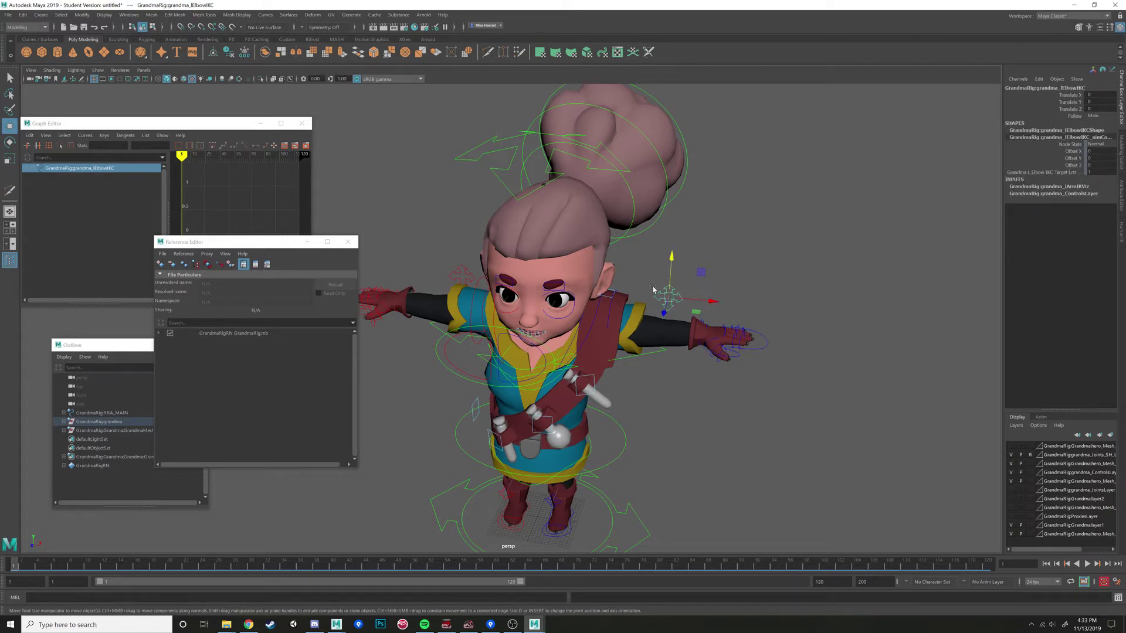
{"action": "left_click_drag", "start_coordinate": [790, 303], "coordinate": [764, 372]}
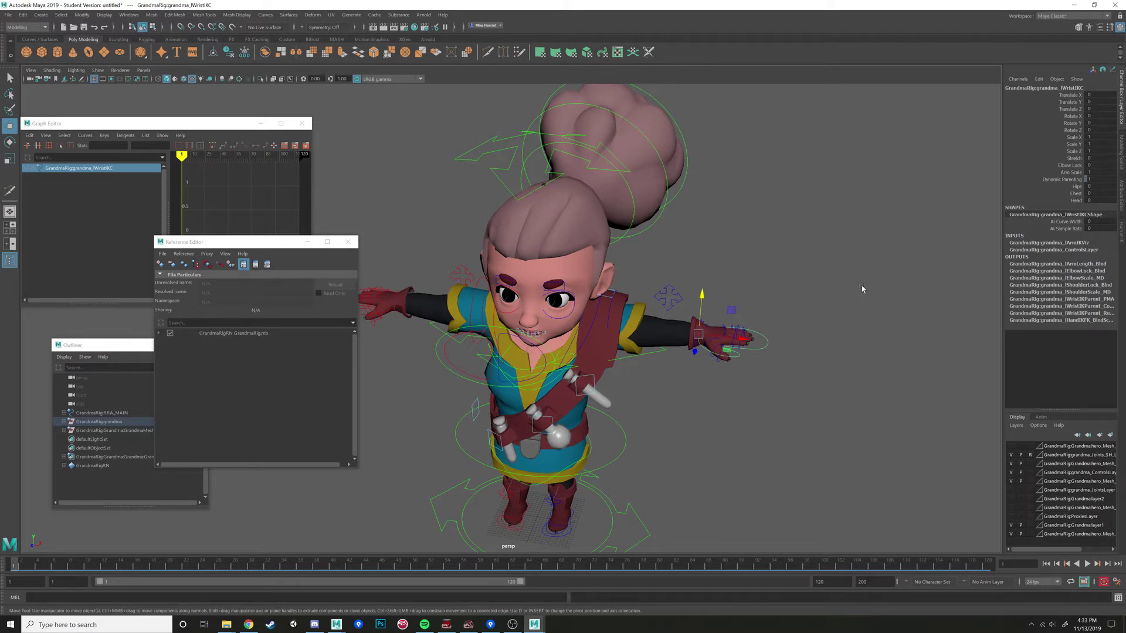
{"action": "left_click_drag", "start_coordinate": [731, 310], "coordinate": [761, 296]}
{"action": "key", "text": "e"}
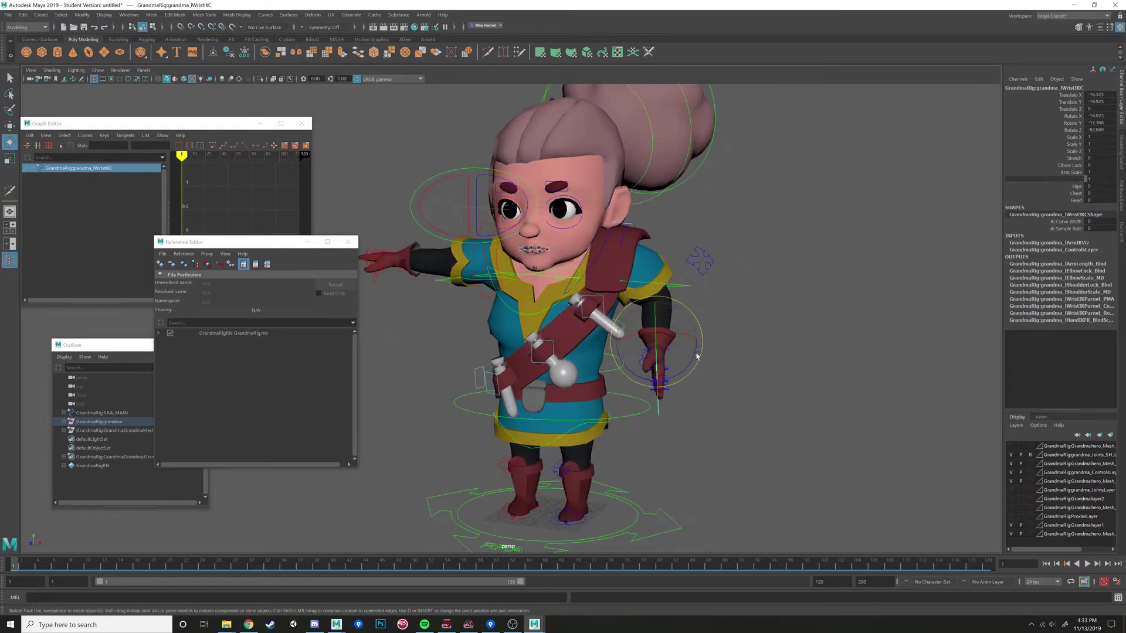
{"action": "left_click_drag", "start_coordinate": [695, 353], "coordinate": [688, 362]}
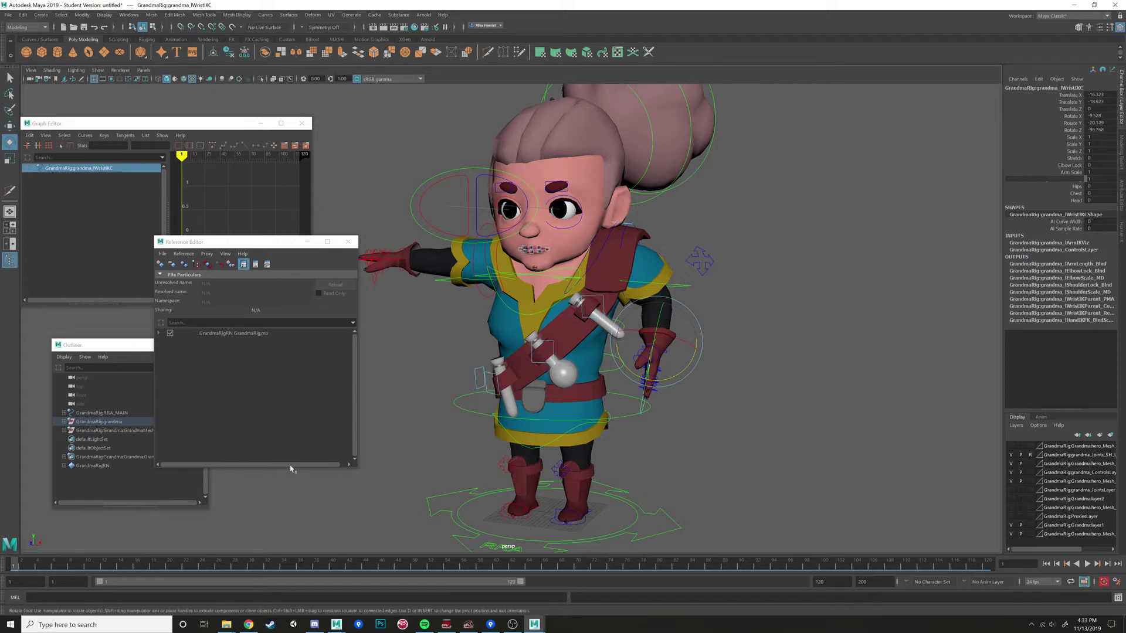
Set a key on the left wrist IK control at frame 1, inspect the pose and delete that key
{"action": "key", "text": "s"}
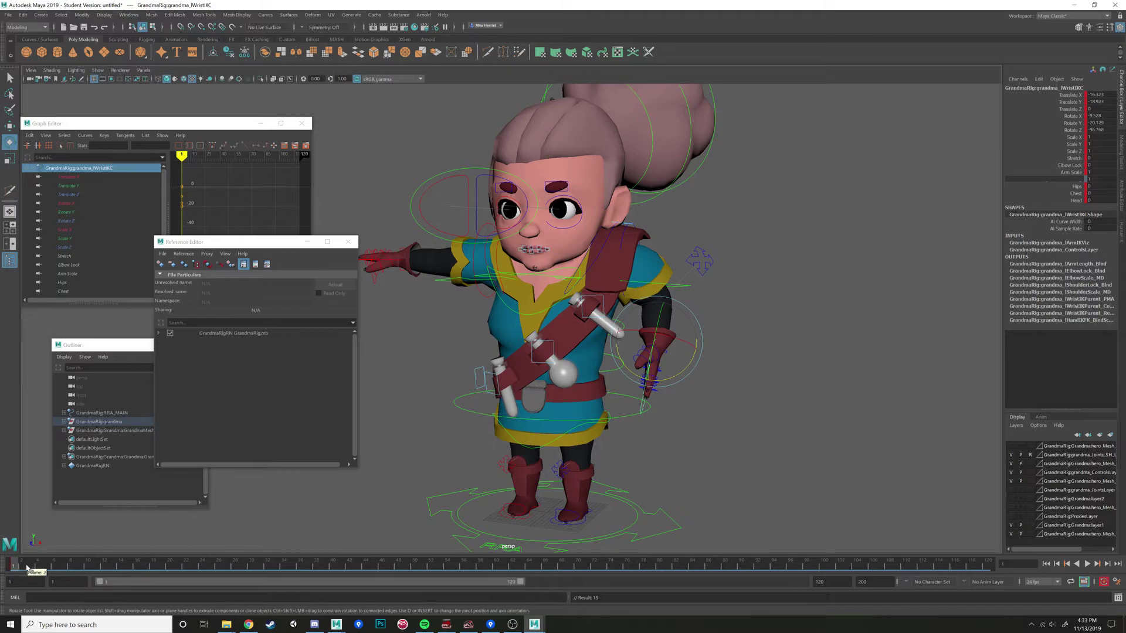
{"action": "left_click_drag", "start_coordinate": [716, 338], "coordinate": [687, 348], "text": "alt"}
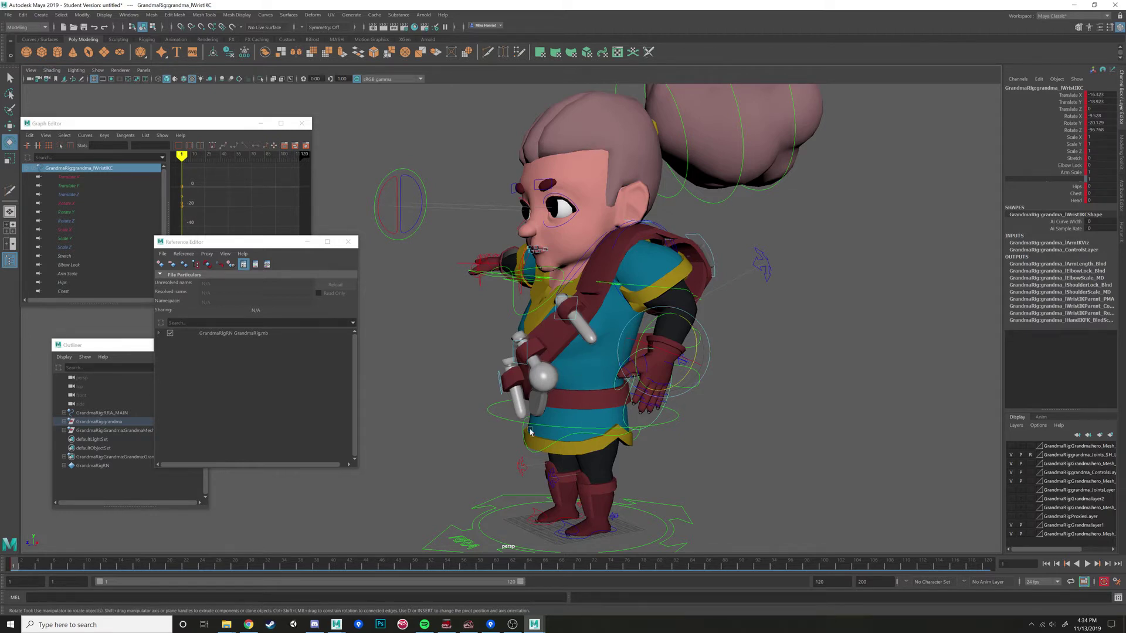
{"action": "left_click_drag", "start_coordinate": [491, 464], "coordinate": [446, 469], "text": "alt"}
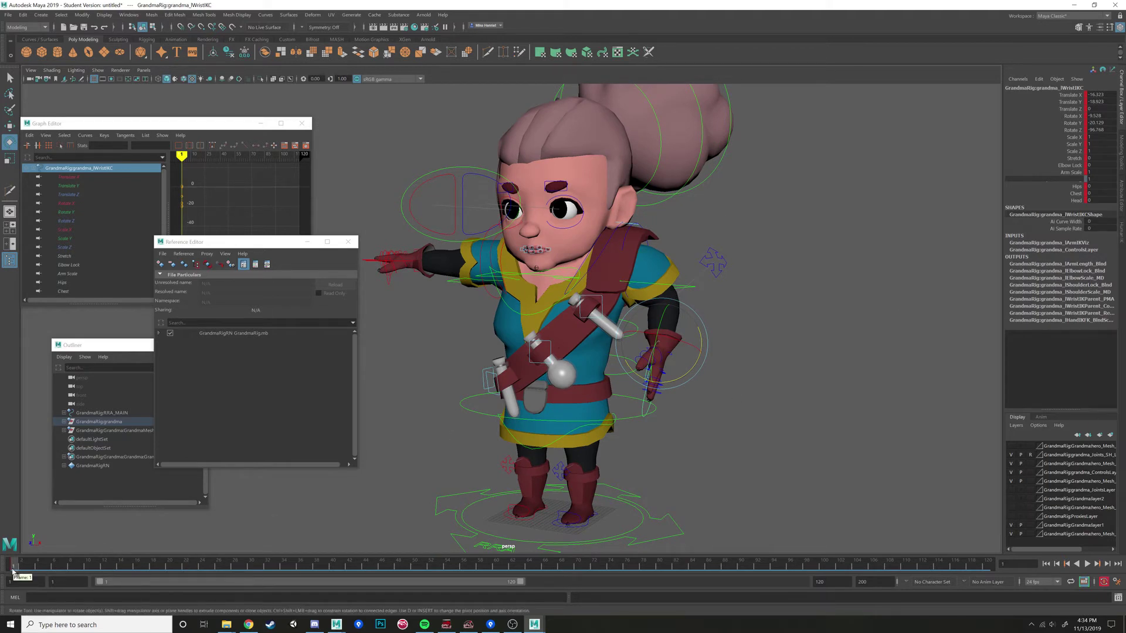
{"action": "right_click", "coordinate": [18, 567]}
{"action": "left_click", "coordinate": [32, 456]}
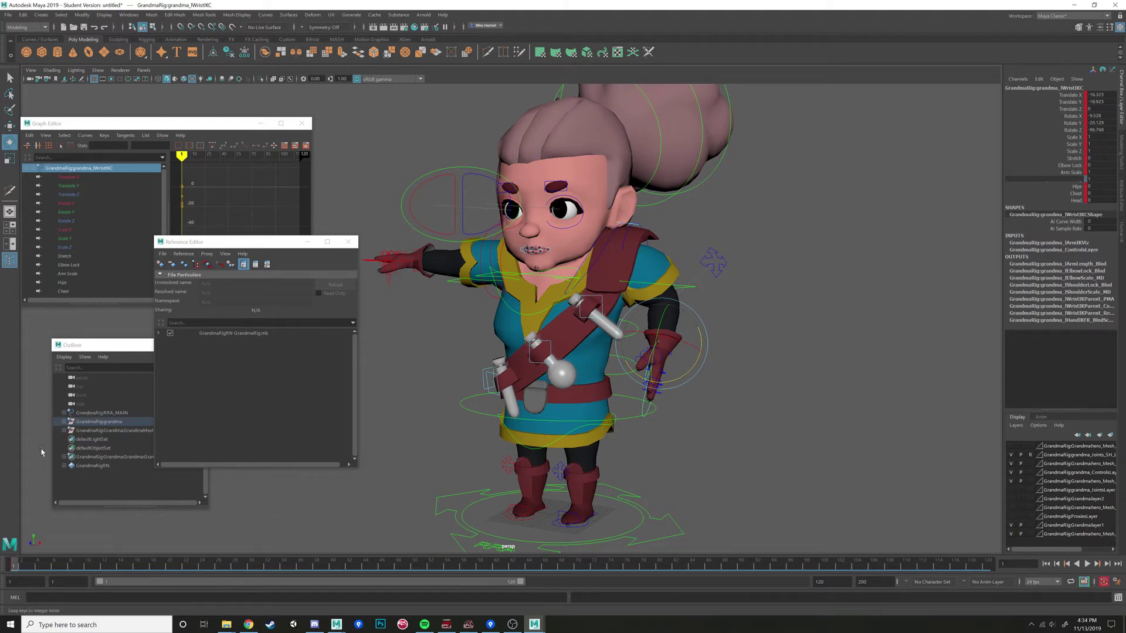
{"action": "right_click", "coordinate": [17, 565]}
{"action": "left_click", "coordinate": [44, 447]}
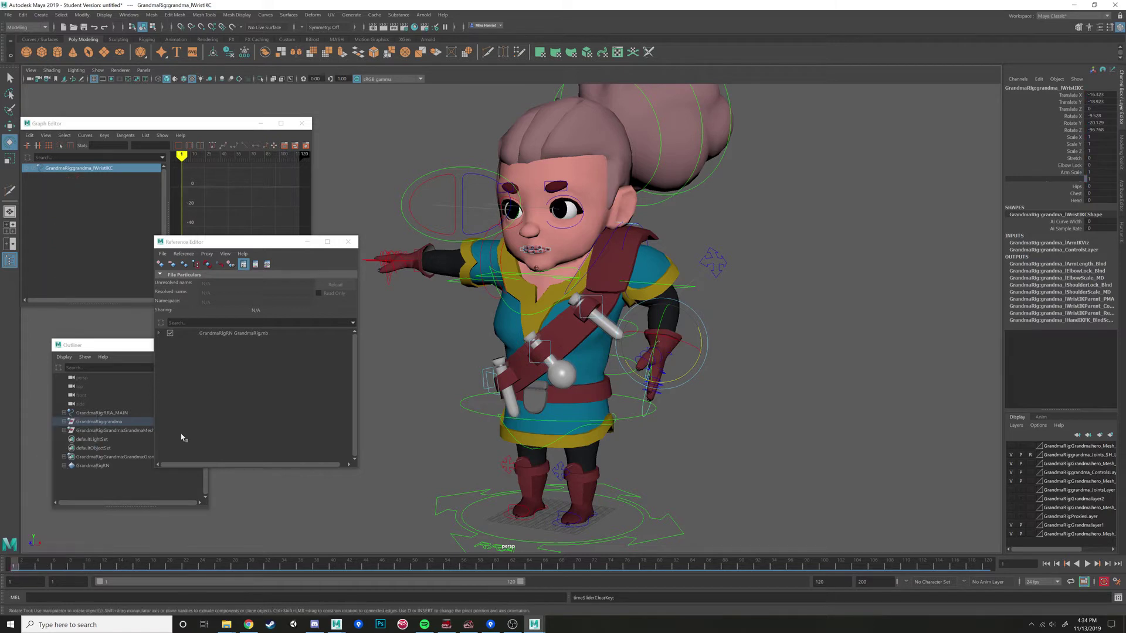
Reset the left wrist IK control's translation and rotation values to 0 and clear the selection
{"action": "left_click_drag", "start_coordinate": [1094, 95], "coordinate": [1095, 130]}
{"action": "type", "text": "0"}
{"action": "key", "text": "Return"}
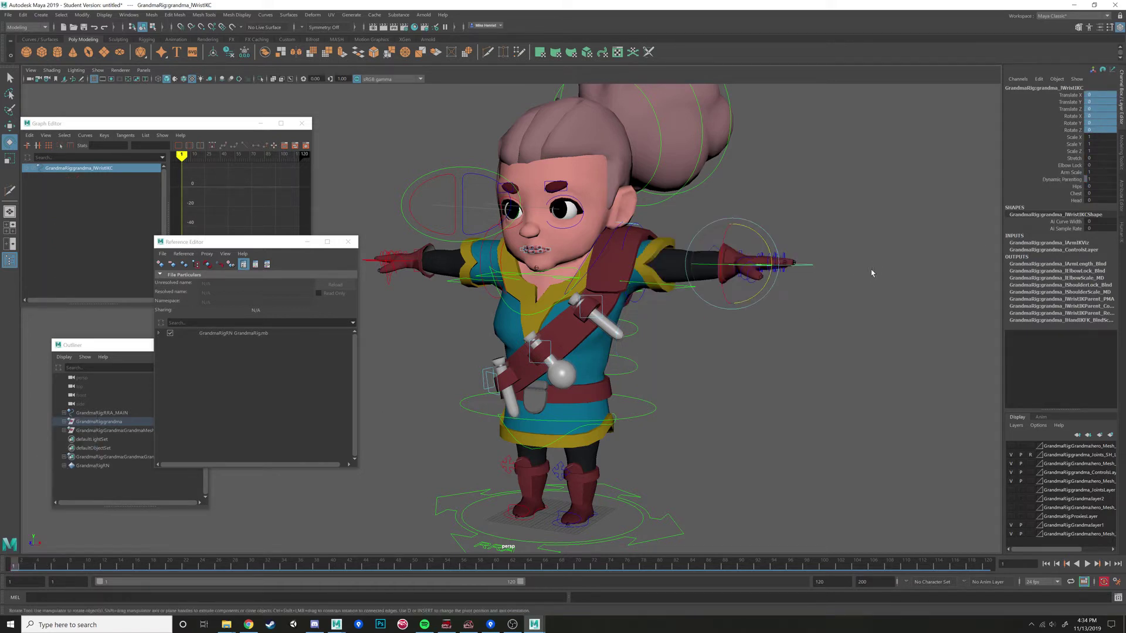
{"action": "left_click_drag", "start_coordinate": [871, 272], "coordinate": [806, 312], "text": "alt"}
{"action": "left_click", "coordinate": [825, 353]}
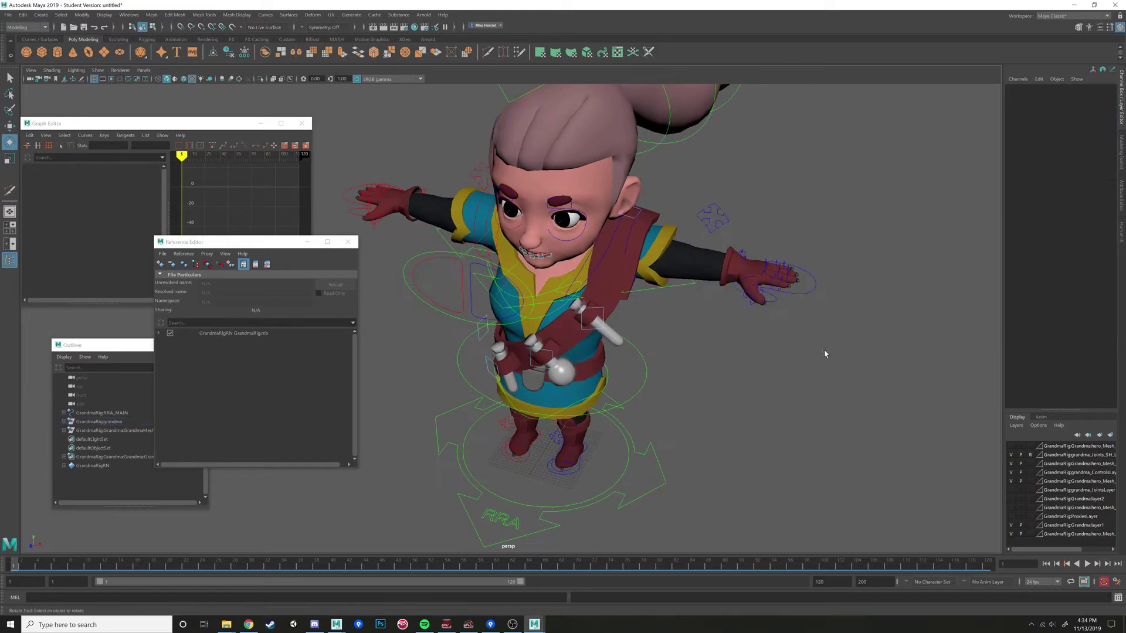
Select the left wrist control and display the GrandmaRig.mb reference's file particulars in the Reference Editor
{"action": "left_click", "coordinate": [803, 305]}
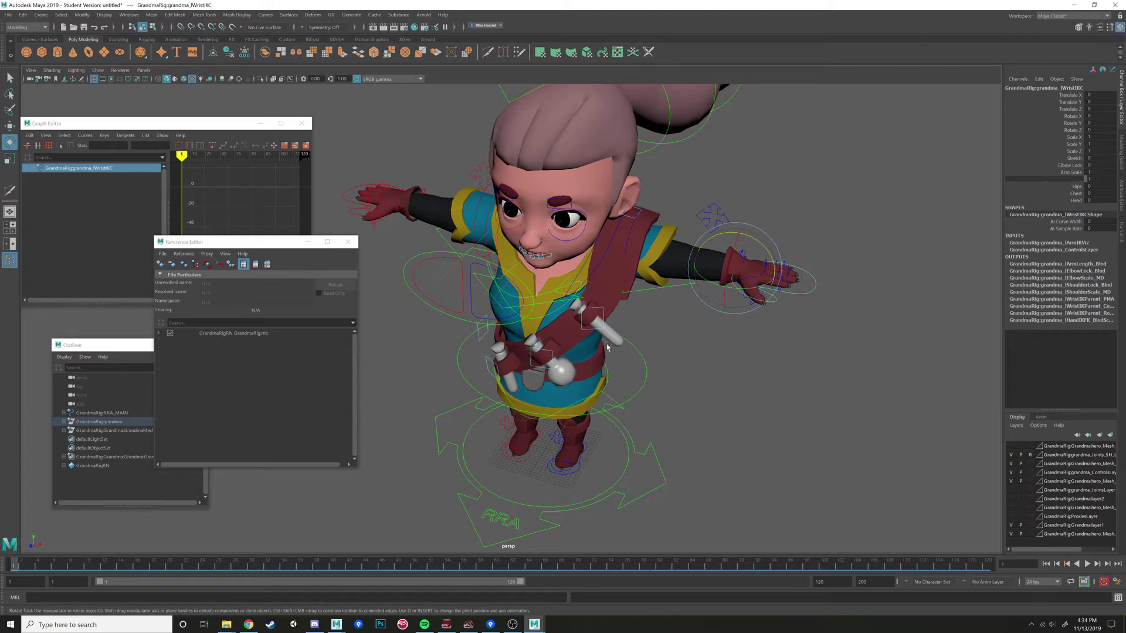
{"action": "left_click", "coordinate": [232, 242]}
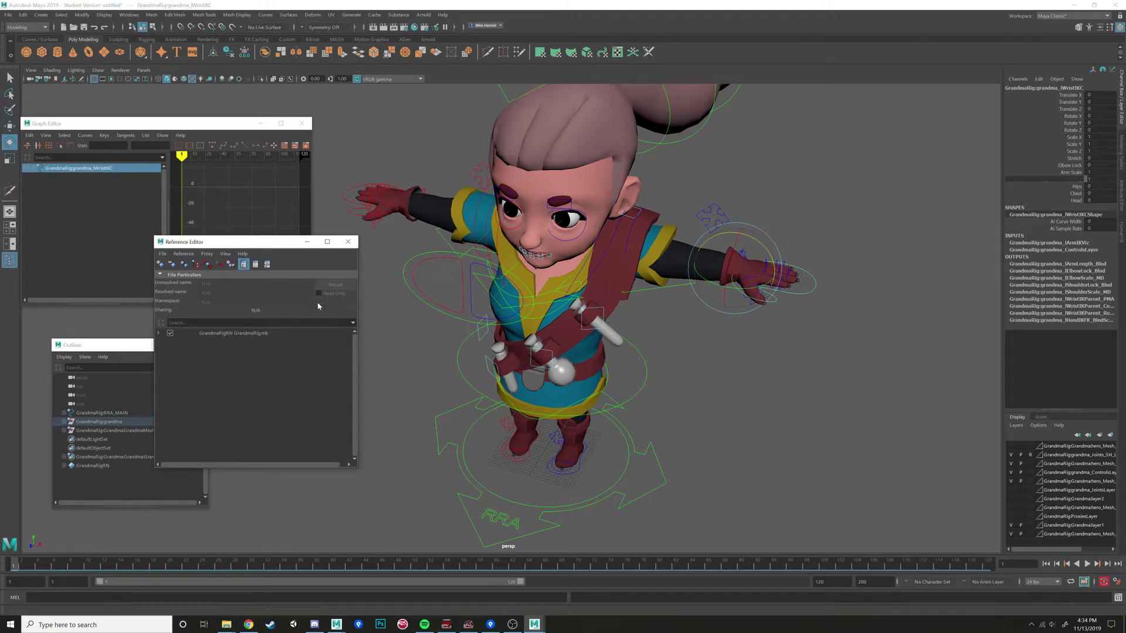
{"action": "left_click", "coordinate": [266, 333]}
{"action": "scroll", "coordinate": [397, 303], "scroll_direction": "up", "scroll_amount": 3}
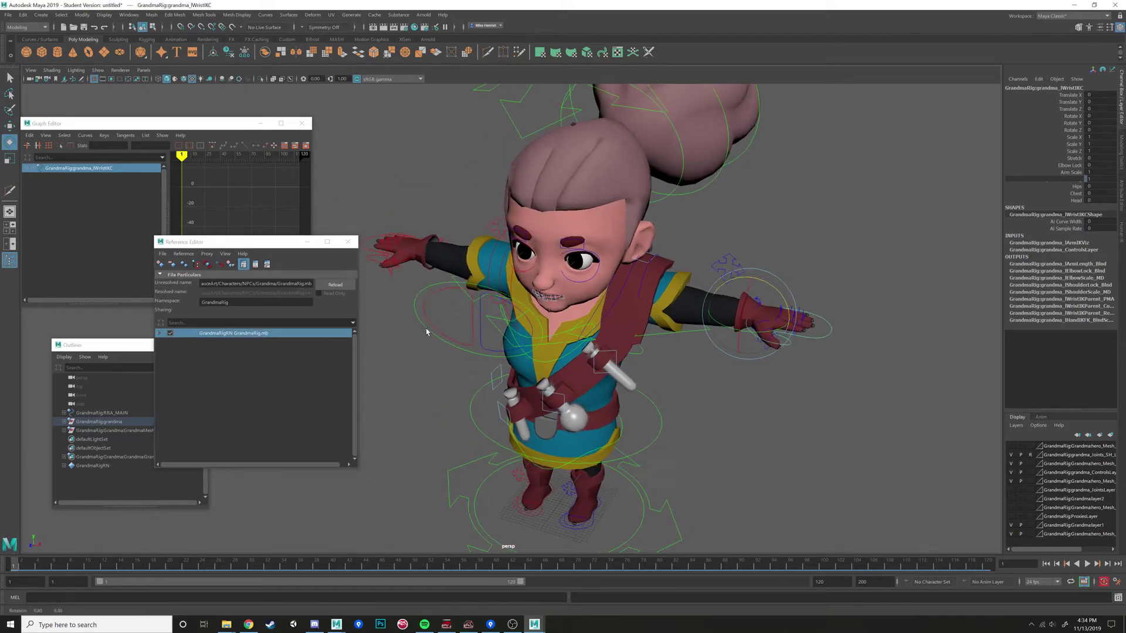
Save the scene as IdleShop.mb in the Grandma character's Animations folder, replacing the existing file
{"action": "left_click", "coordinate": [8, 15]}
{"action": "left_click", "coordinate": [33, 60]}
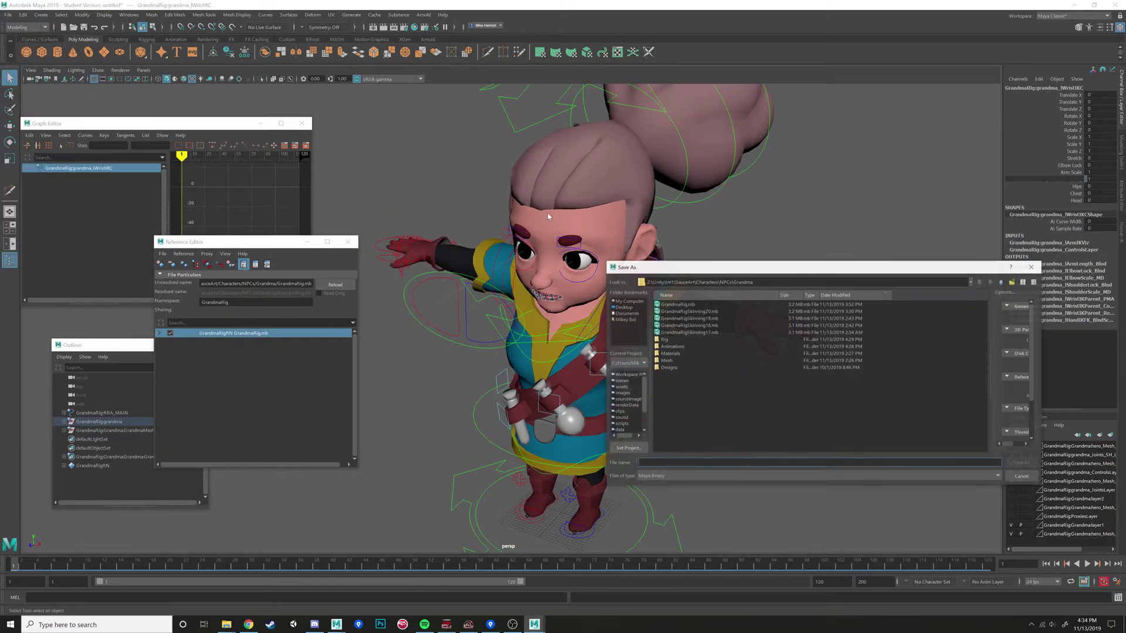
{"action": "double_click", "coordinate": [674, 346]}
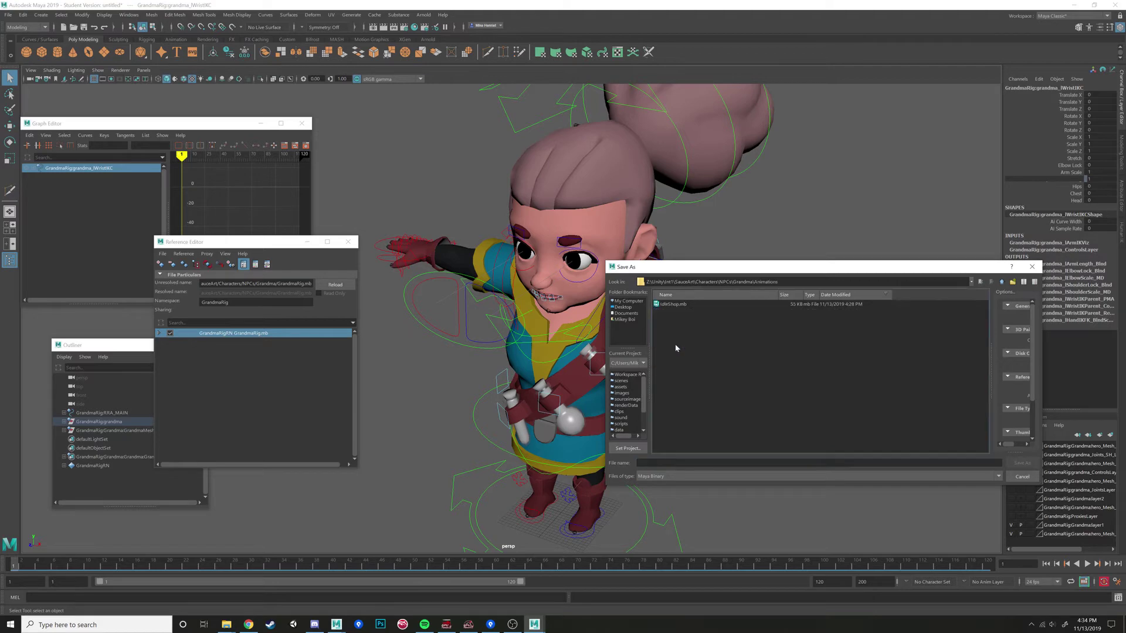
{"action": "left_click", "coordinate": [680, 306]}
{"action": "left_click", "coordinate": [1022, 463]}
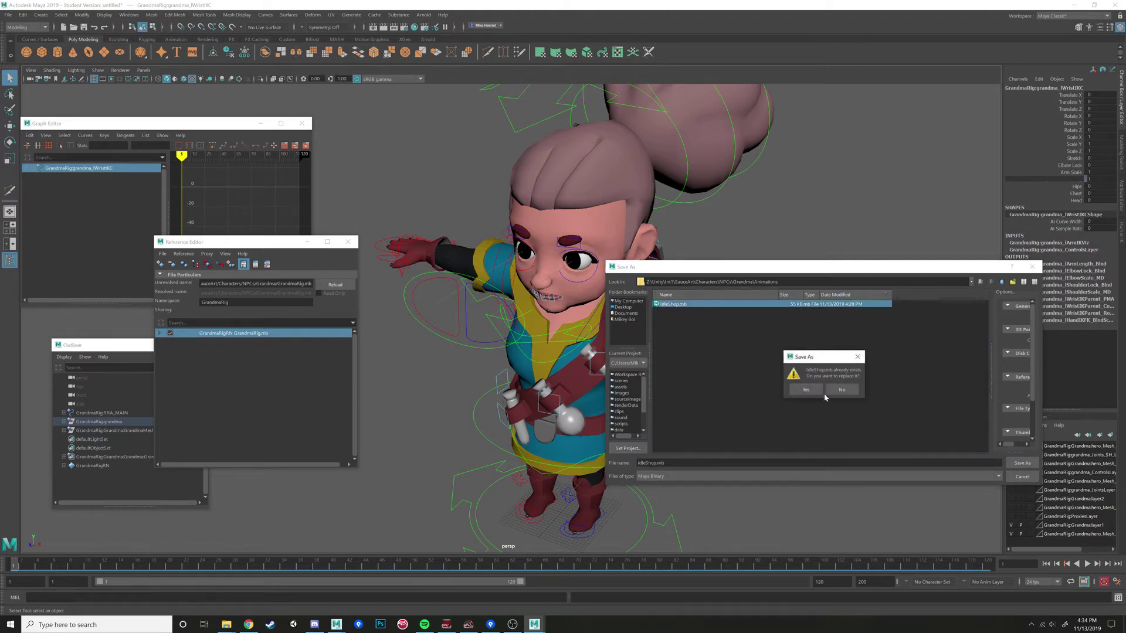
{"action": "left_click", "coordinate": [810, 391]}
{"action": "left_click", "coordinate": [545, 321]}
{"action": "key", "text": "e"}
Switch to File Explorer and select the GrandmaRig file in the Grandma folder
{"action": "left_click_drag", "start_coordinate": [715, 411], "coordinate": [662, 390], "text": "alt"}
{"action": "middle_click_drag", "start_coordinate": [663, 390], "coordinate": [654, 329], "text": "alt"}
{"action": "scroll", "coordinate": [546, 356], "scroll_direction": "down", "scroll_amount": 4}
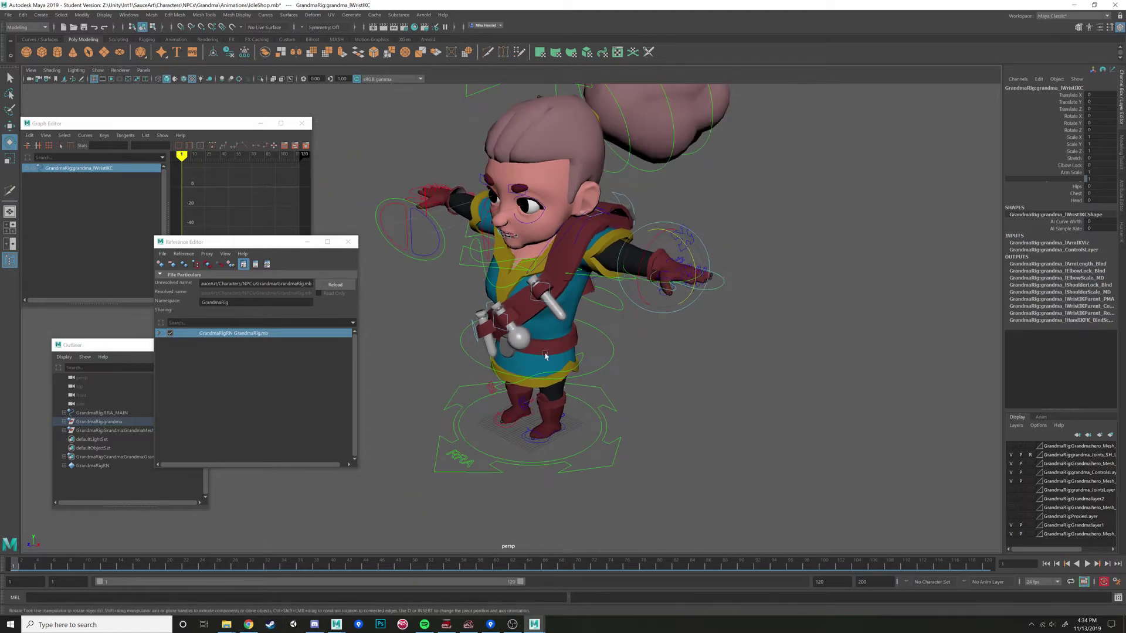
{"action": "middle_click_drag", "start_coordinate": [548, 356], "coordinate": [544, 385], "text": "alt"}
{"action": "mouse_move", "coordinate": [226, 624]}
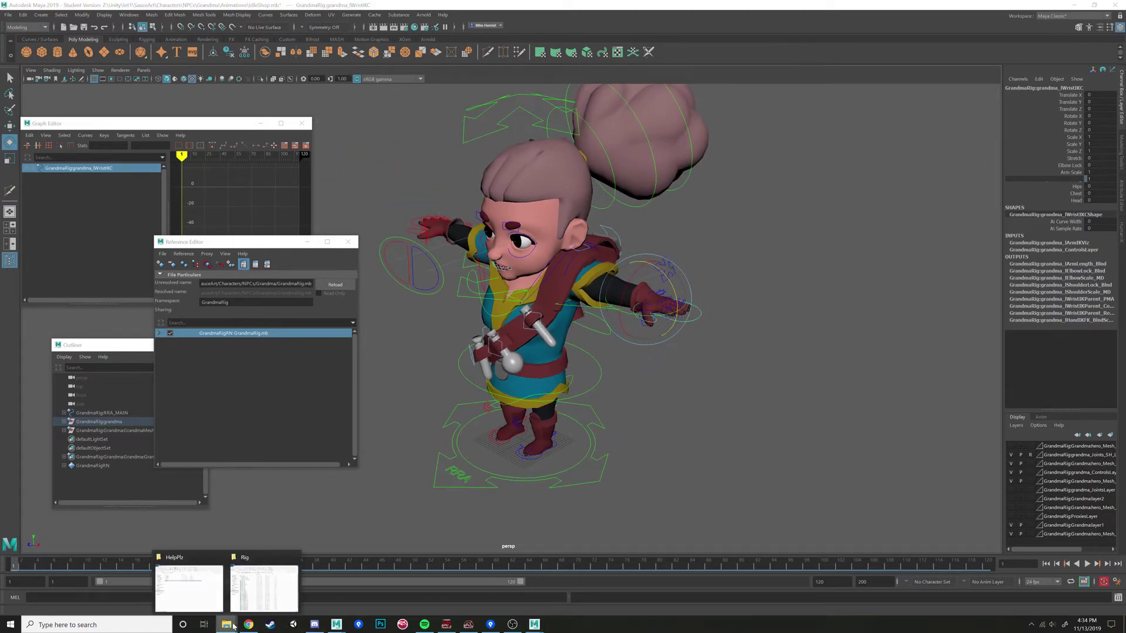
{"action": "left_click", "coordinate": [264, 581]}
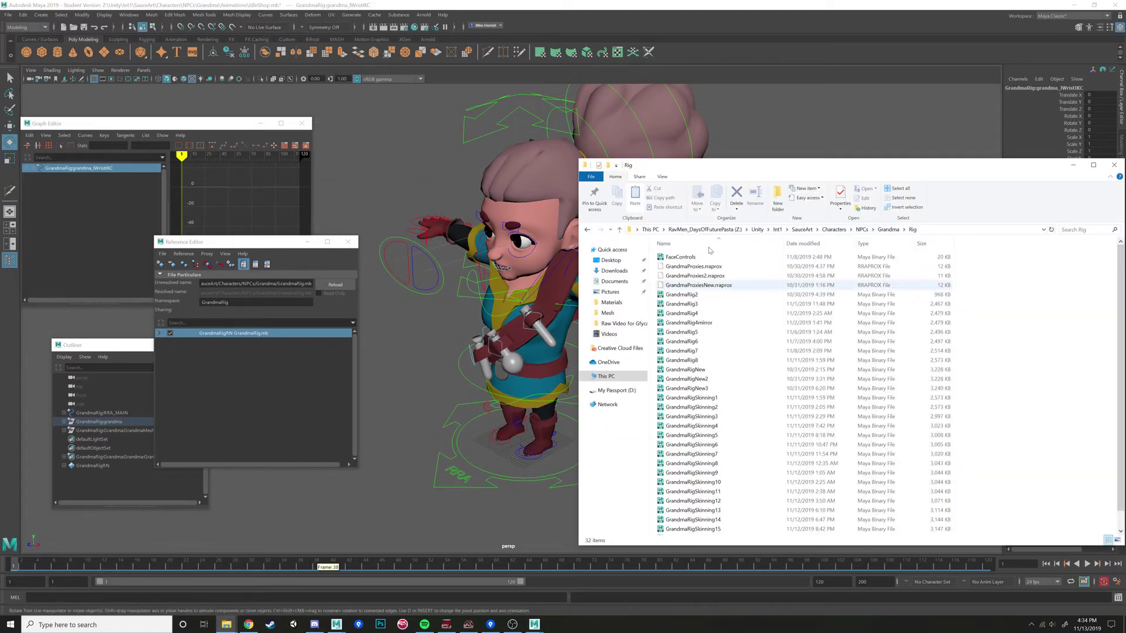
{"action": "left_click", "coordinate": [889, 230]}
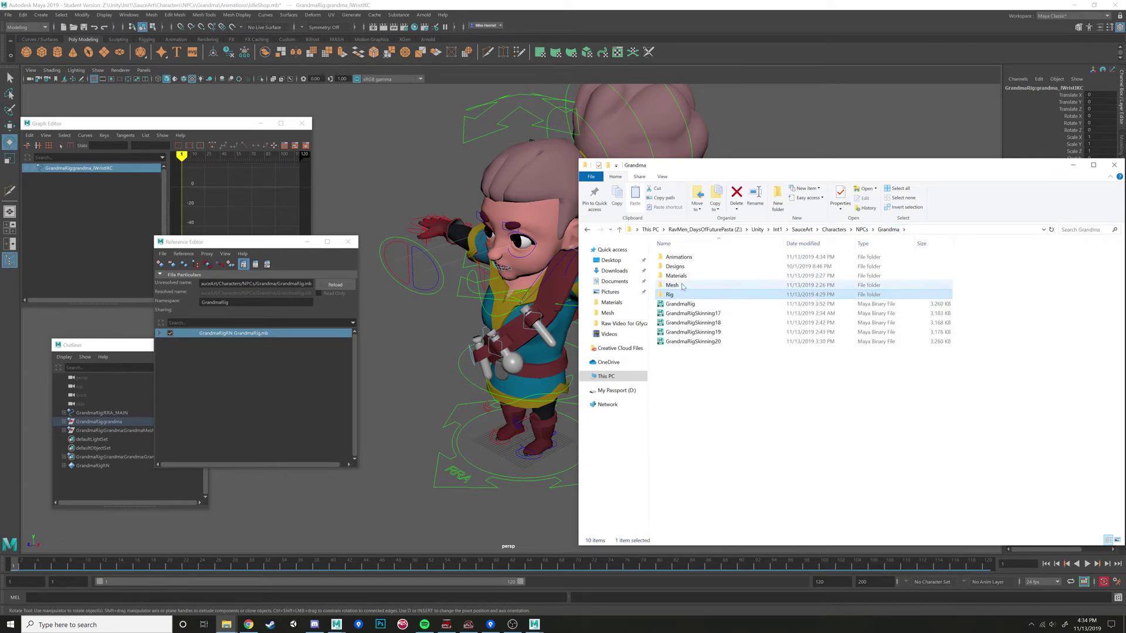
{"action": "left_click", "coordinate": [700, 304]}
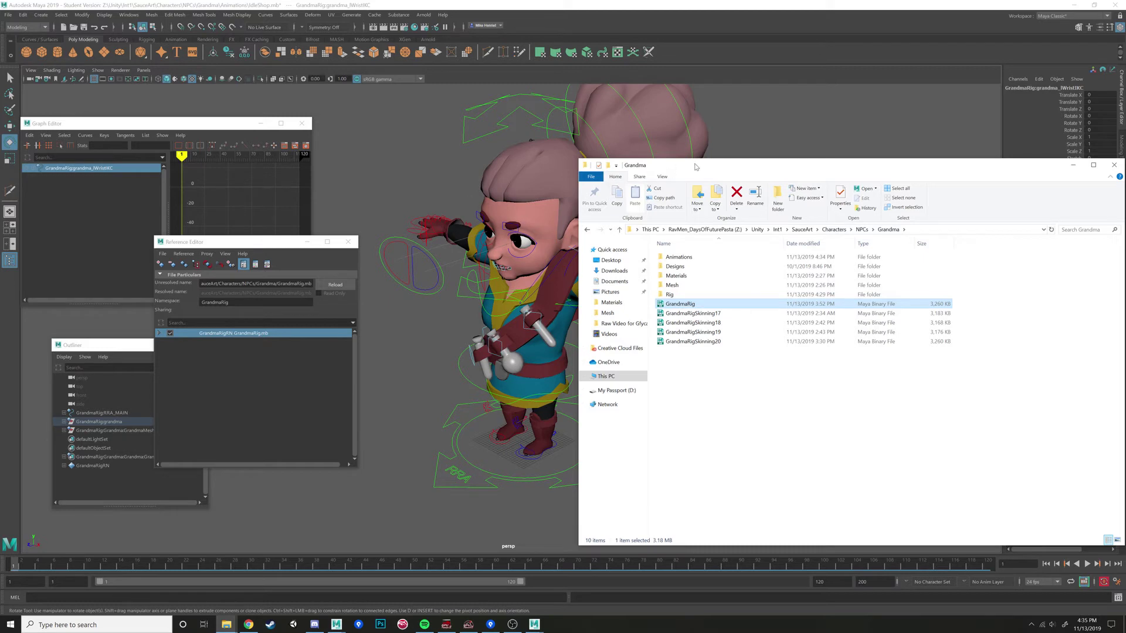
Move the GrandmaRig file into the Rig subfolder, open that folder and select the file there
{"action": "left_click_drag", "start_coordinate": [709, 165], "coordinate": [871, 179]}
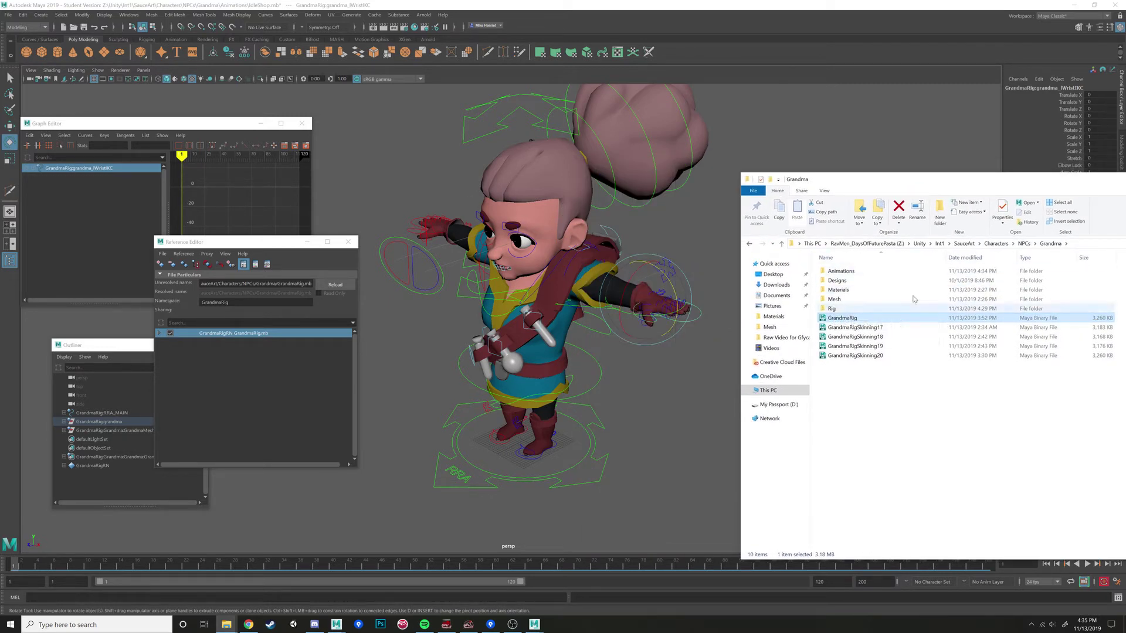
{"action": "left_click_drag", "start_coordinate": [929, 180], "coordinate": [729, 144]}
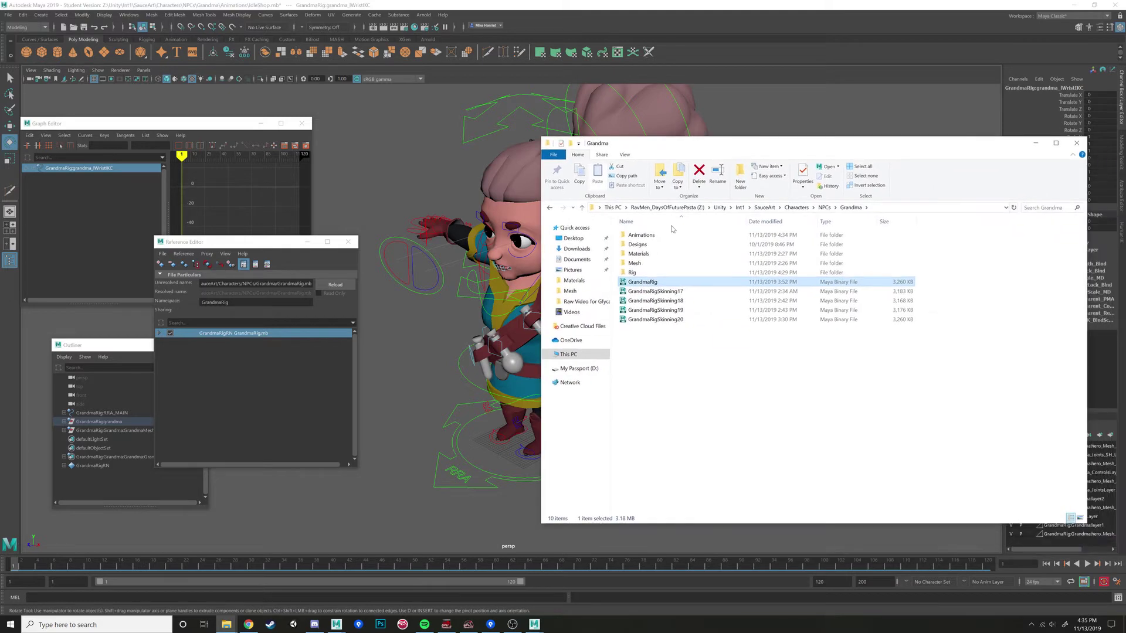
{"action": "left_click_drag", "start_coordinate": [644, 288], "coordinate": [640, 276]}
{"action": "double_click", "coordinate": [633, 273]}
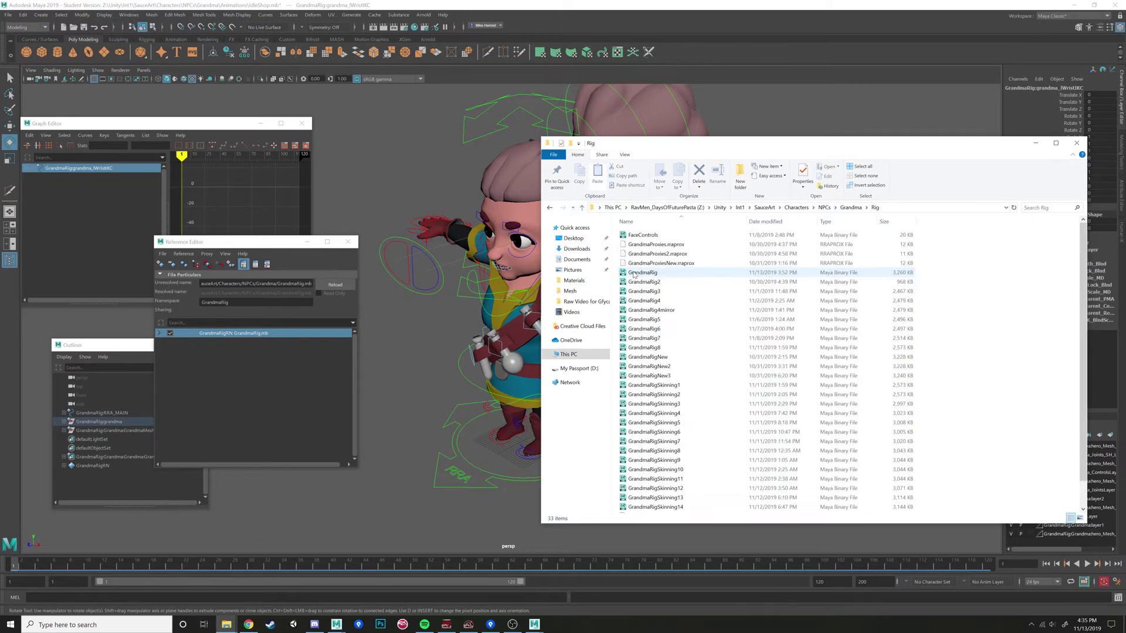
{"action": "left_click", "coordinate": [658, 275]}
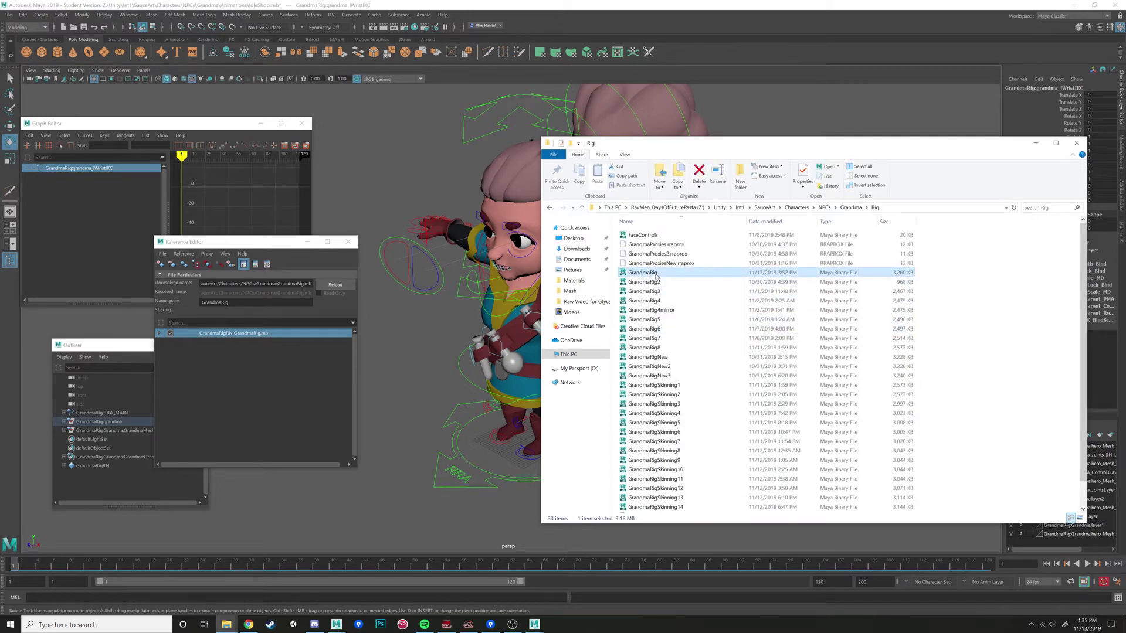
Switch back to Maya, reopen IdleShop.mb from the recent files and continue past the student version notice
{"action": "left_click", "coordinate": [417, 150]}
{"action": "left_click", "coordinate": [7, 14]}
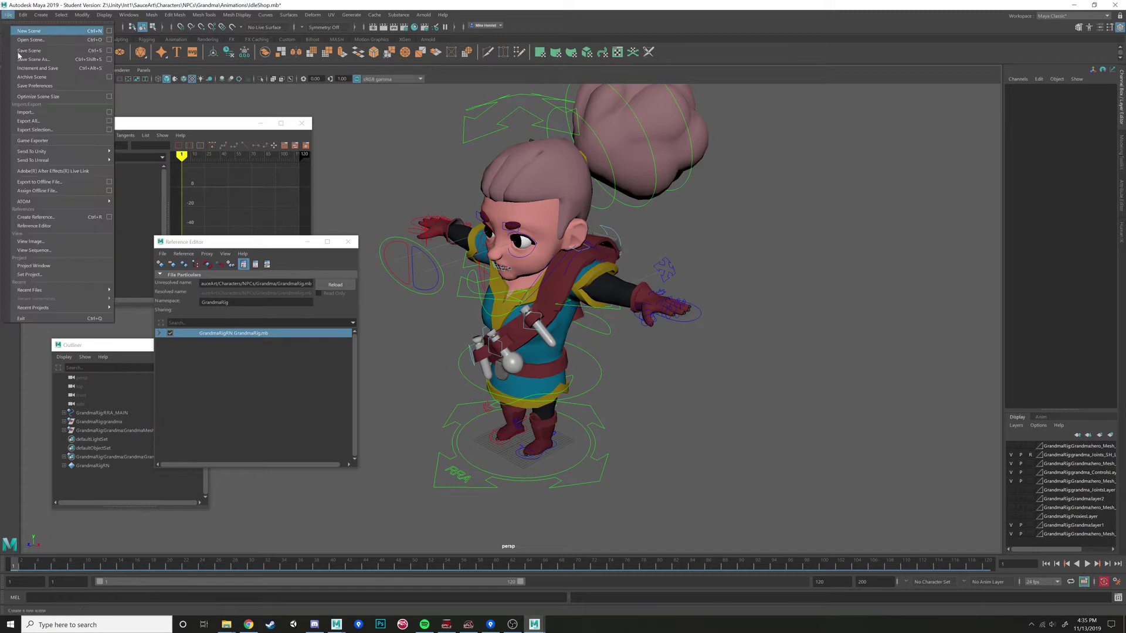
{"action": "mouse_move", "coordinate": [87, 291]}
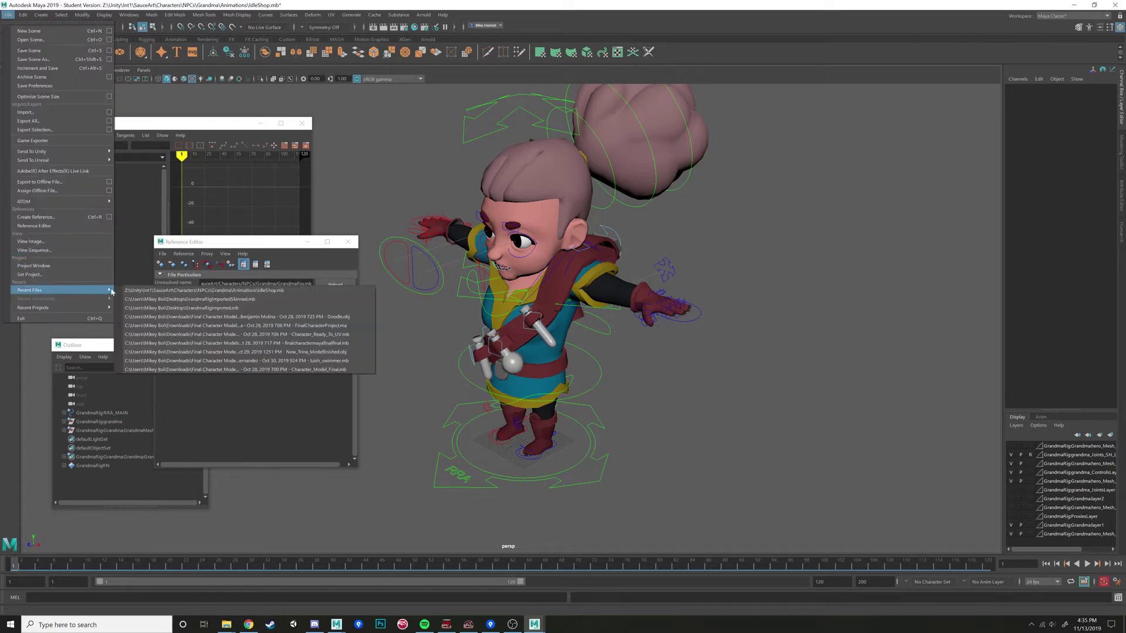
{"action": "left_click", "coordinate": [190, 292]}
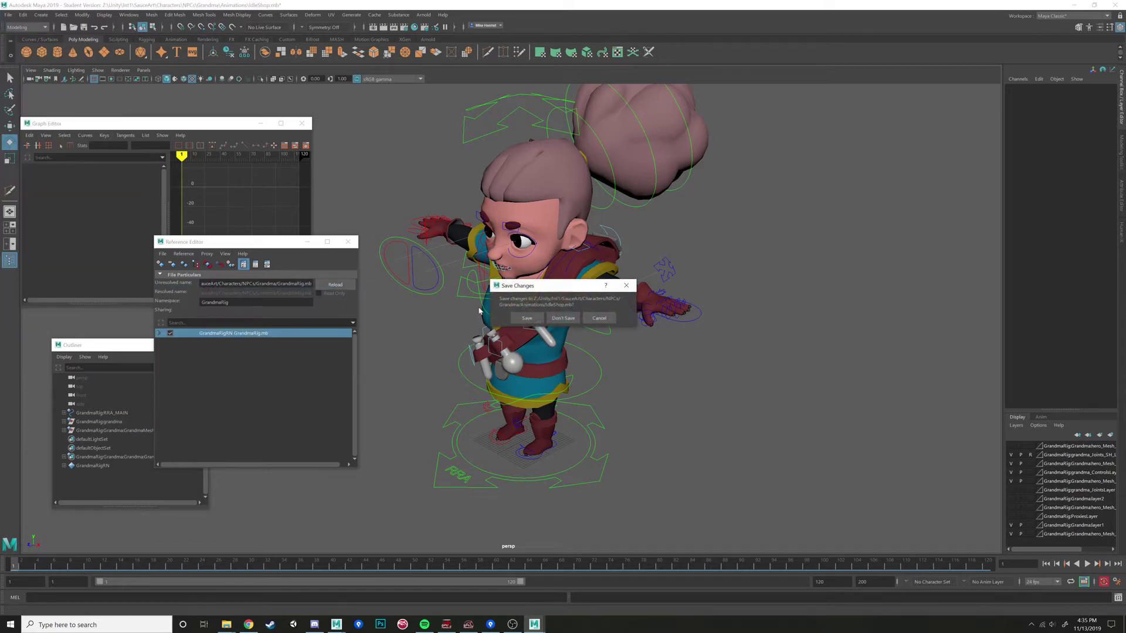
{"action": "left_click", "coordinate": [545, 325]}
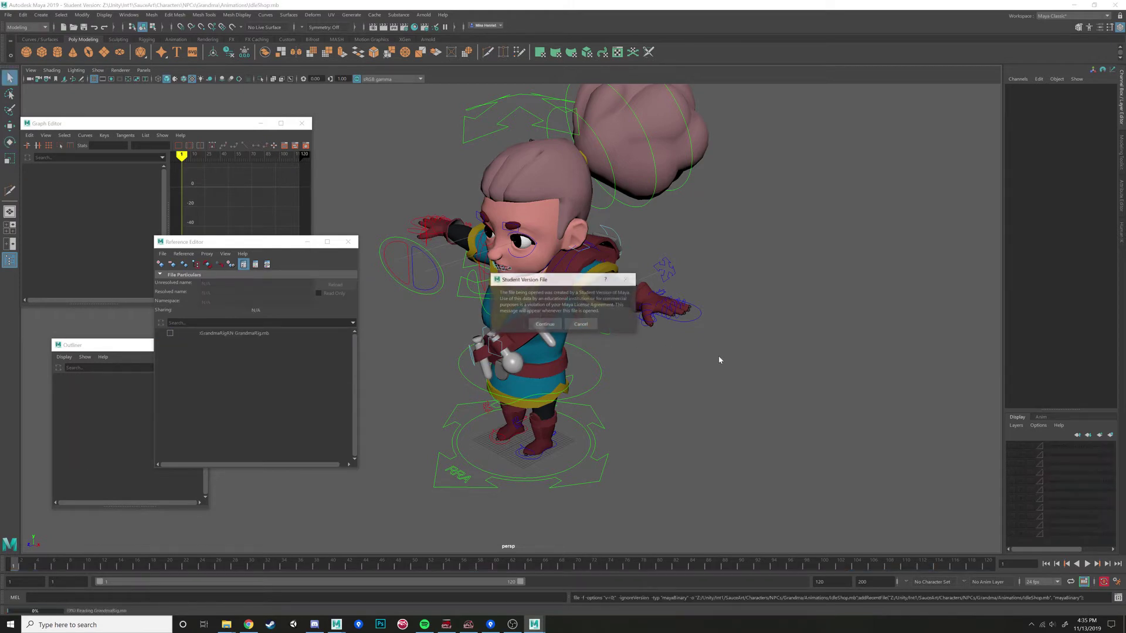
{"action": "left_click", "coordinate": [545, 324]}
{"action": "left_click_drag", "start_coordinate": [654, 337], "coordinate": [543, 280], "text": "alt"}
{"action": "left_click", "coordinate": [585, 320]}
{"action": "left_click", "coordinate": [658, 273]}
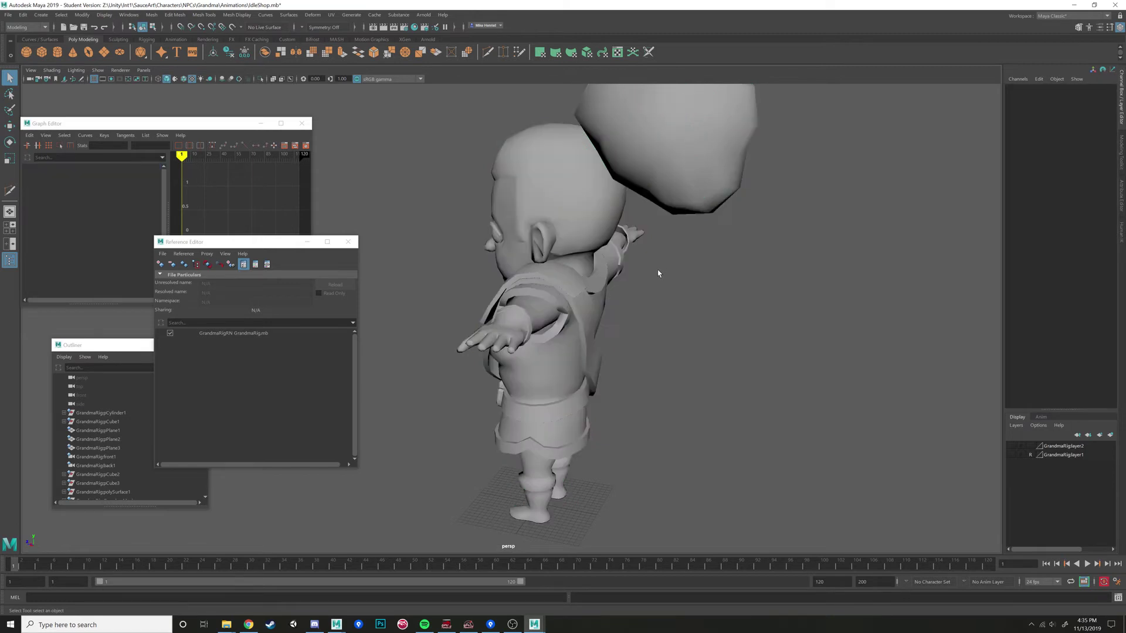
Examine the reopened Grandma model from several angles, checking how its body mesh selects
{"action": "scroll", "coordinate": [659, 274], "scroll_direction": "up", "scroll_amount": 3}
{"action": "middle_click_drag", "start_coordinate": [659, 274], "coordinate": [671, 302], "text": "alt"}
{"action": "left_click_drag", "start_coordinate": [671, 302], "coordinate": [740, 334], "text": "alt"}
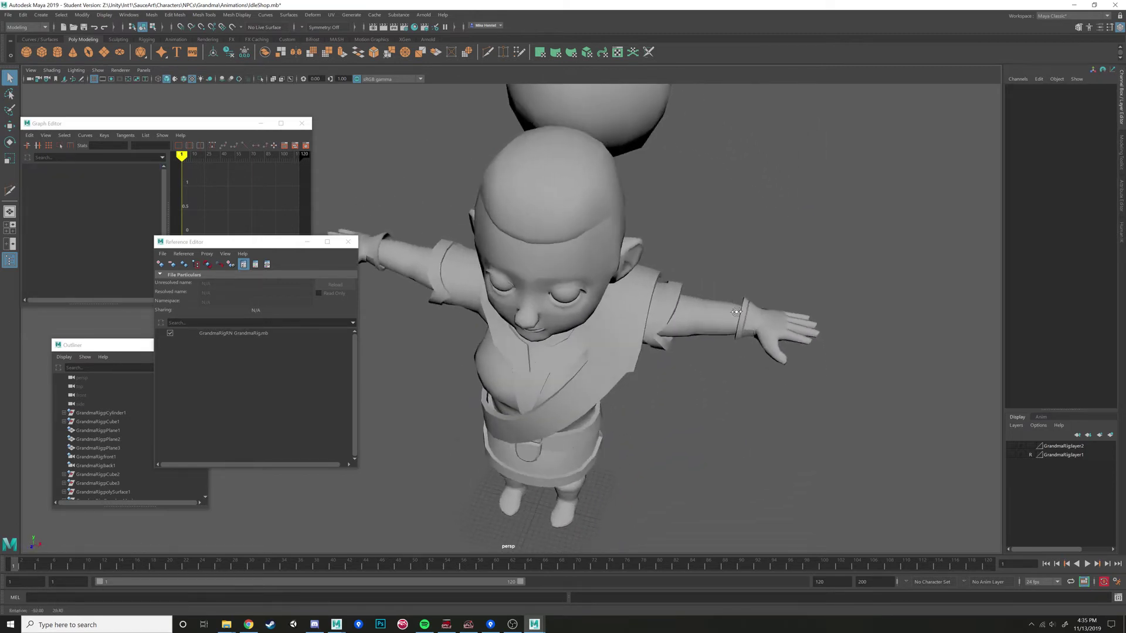
{"action": "scroll", "coordinate": [631, 256], "scroll_direction": "down", "scroll_amount": 4}
{"action": "mouse_move", "coordinate": [631, 256]}
{"action": "left_mouse_down", "text": "alt"}
{"action": "mouse_move", "coordinate": [586, 232]}
{"action": "mouse_move", "coordinate": [618, 267]}
{"action": "mouse_move", "coordinate": [631, 252]}
{"action": "left_mouse_up", "text": "alt"}
{"action": "left_click", "coordinate": [618, 231]}
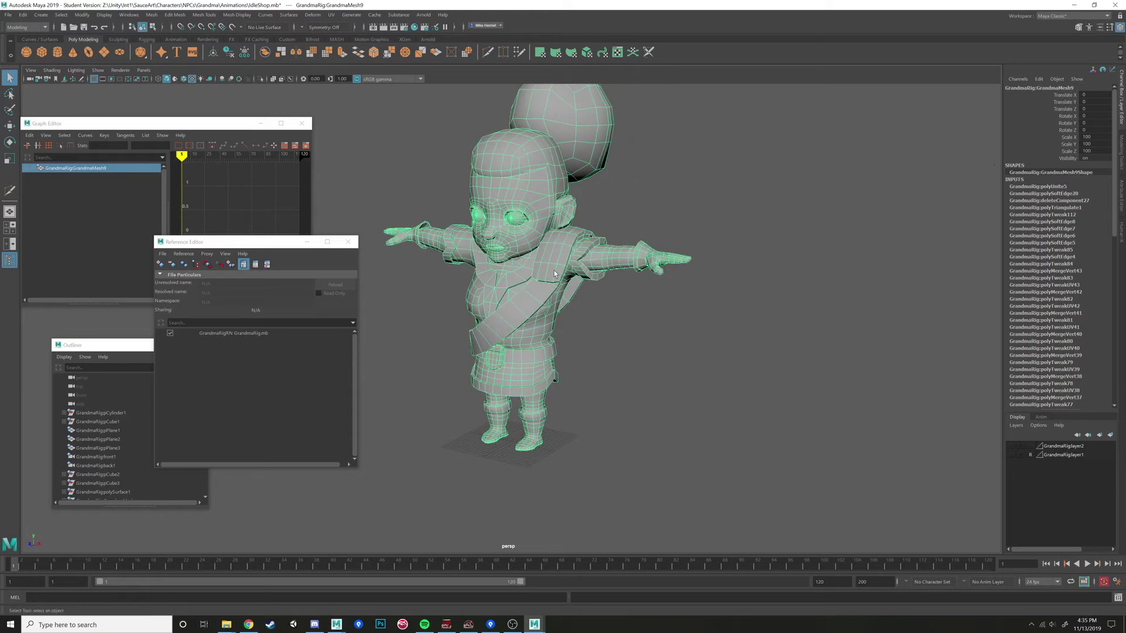
{"action": "scroll", "coordinate": [554, 270], "scroll_direction": "up", "scroll_amount": 3}
{"action": "left_click", "coordinate": [636, 337]}
{"action": "left_click_drag", "start_coordinate": [635, 336], "coordinate": [566, 340], "text": "alt"}
{"action": "left_click", "coordinate": [520, 310]}
{"action": "left_click", "coordinate": [643, 354]}
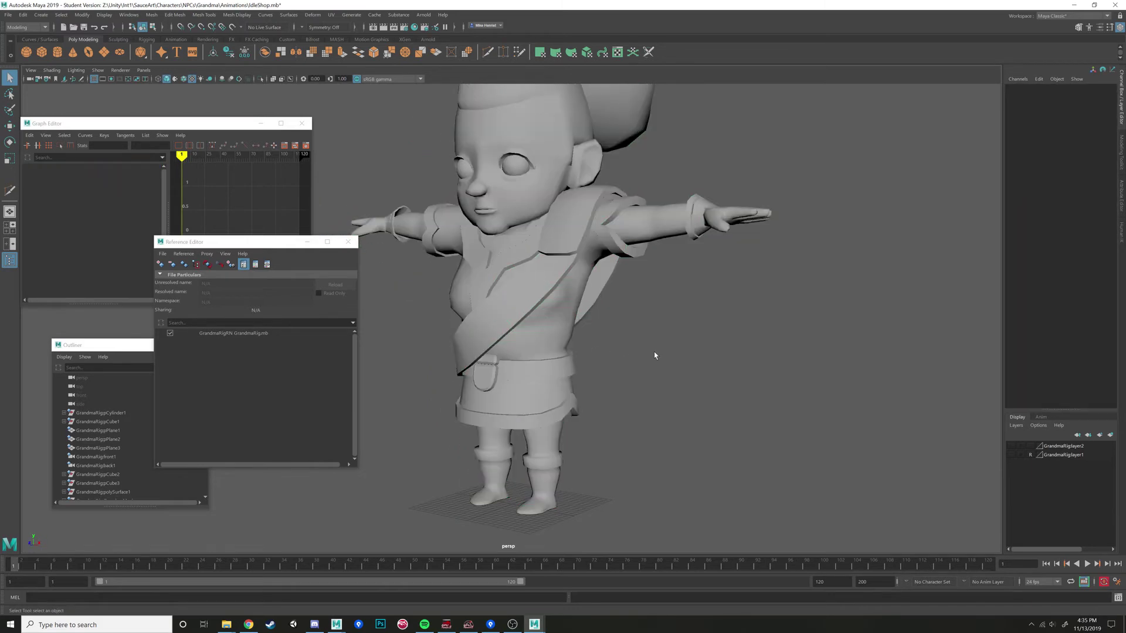
Inspect the GrandmaRig reference's available operations and its unresolved file path
{"action": "left_click", "coordinate": [246, 335]}
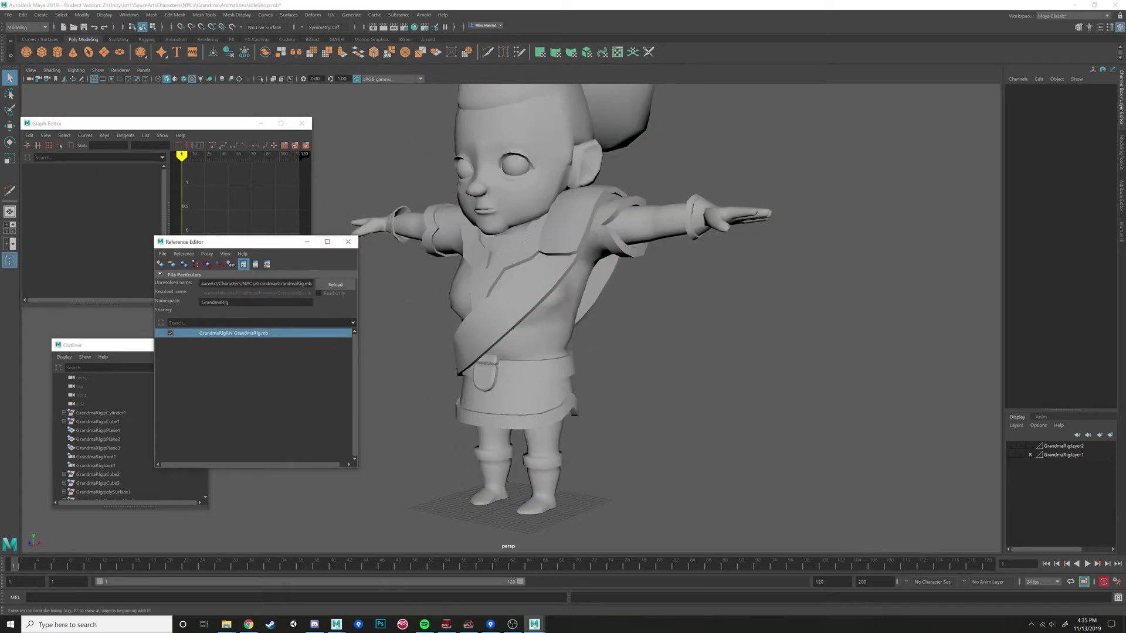
{"action": "right_click", "coordinate": [227, 336]}
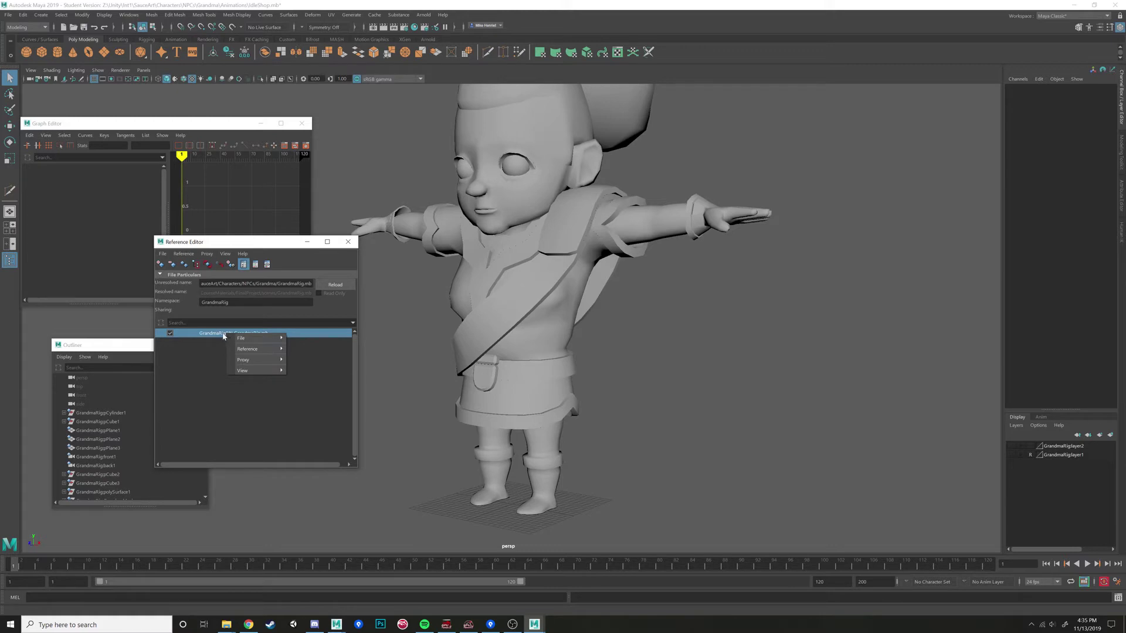
{"action": "mouse_move", "coordinate": [262, 354]}
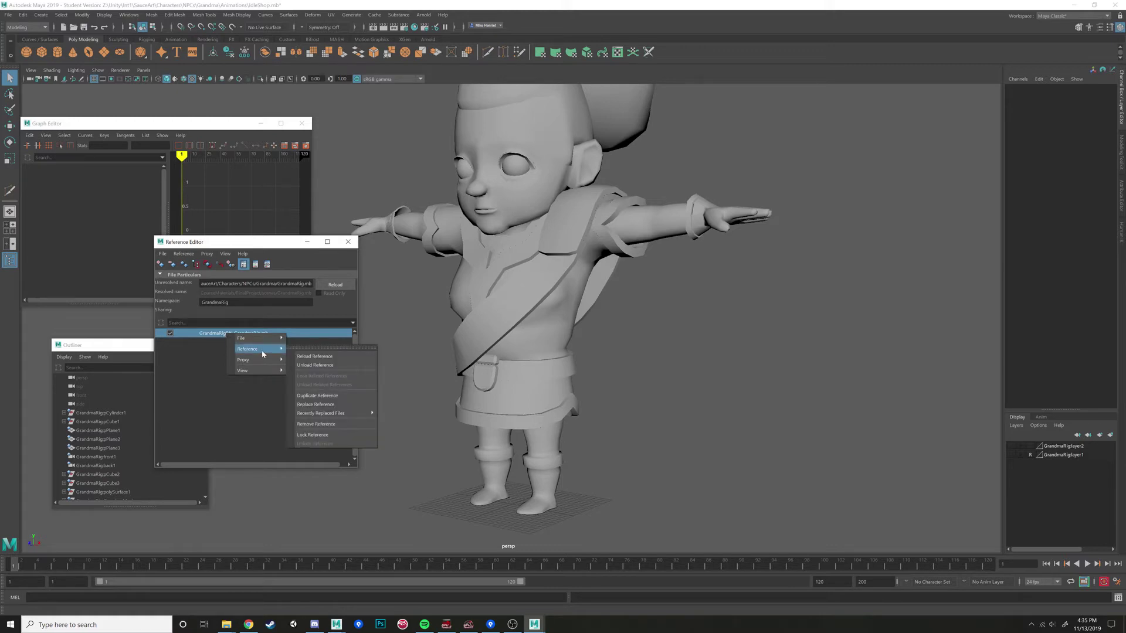
{"action": "left_click", "coordinate": [320, 406]}
{"action": "left_click", "coordinate": [227, 335]}
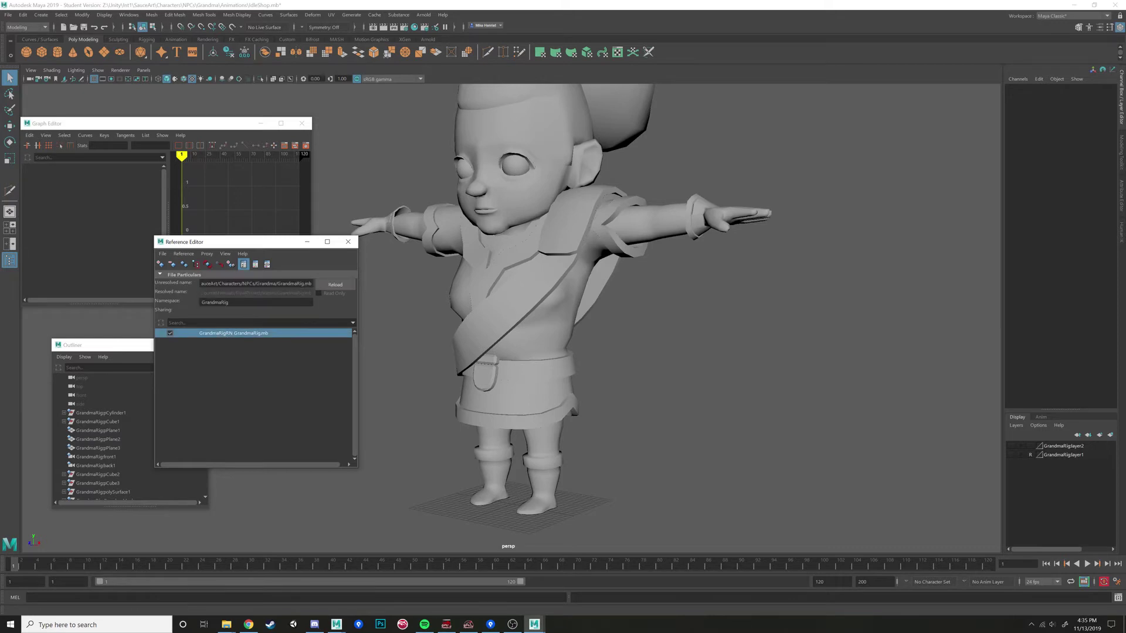
{"action": "left_click_drag", "start_coordinate": [201, 284], "coordinate": [305, 284]}
{"action": "left_click", "coordinate": [269, 371]}
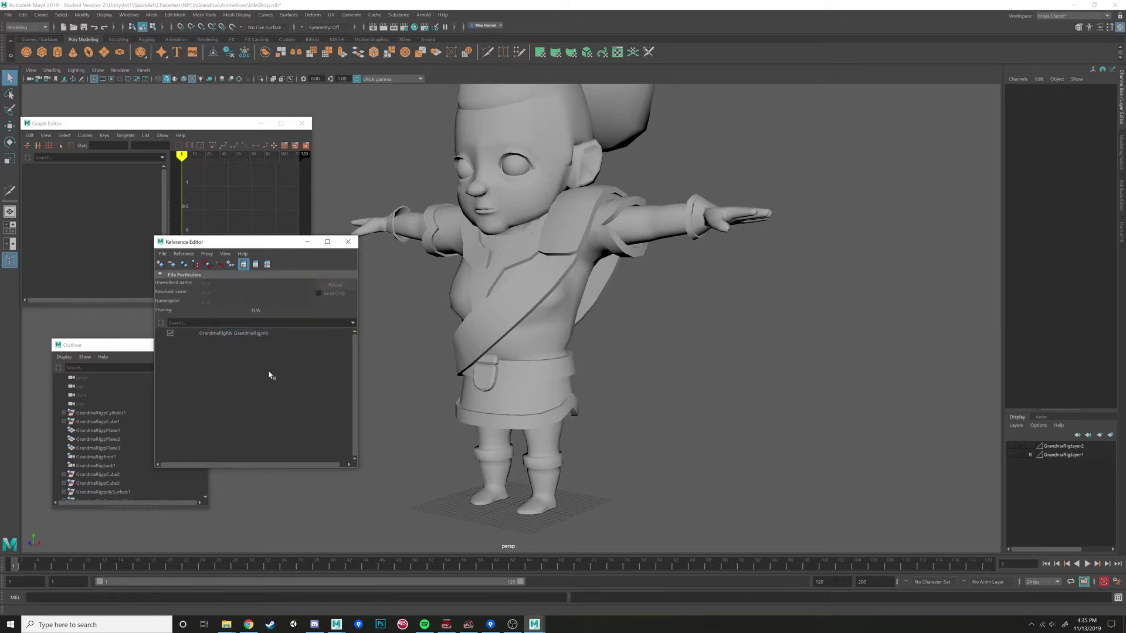
Replace the GrandmaRig reference with GrandmaRig.mb from the Grandma character's Rig folder
{"action": "left_click", "coordinate": [231, 334]}
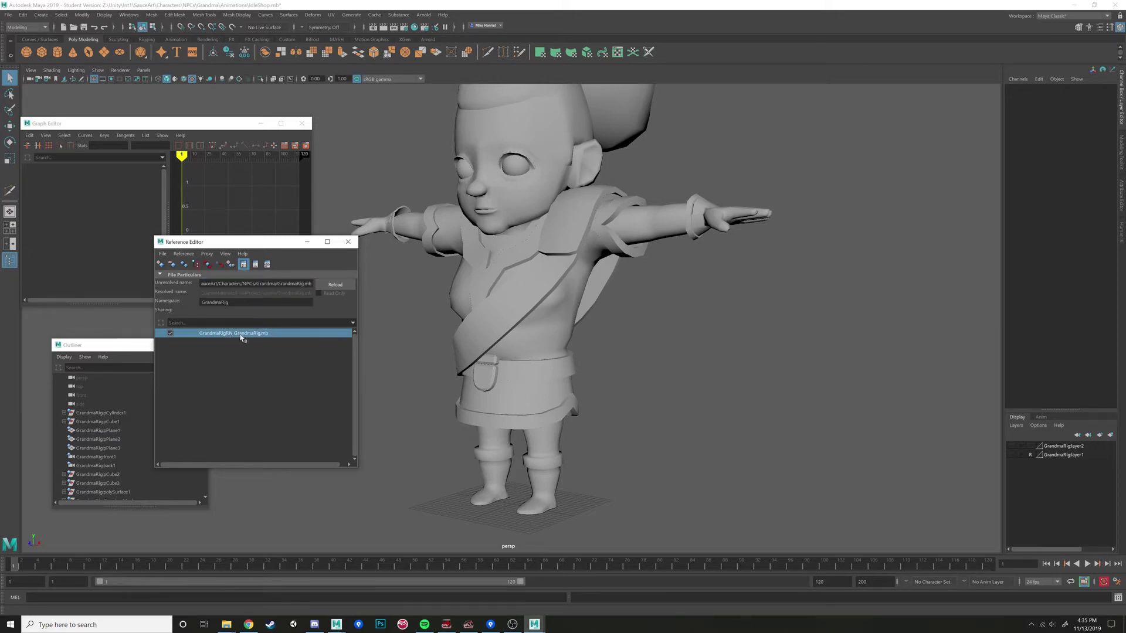
{"action": "right_click", "coordinate": [248, 335]}
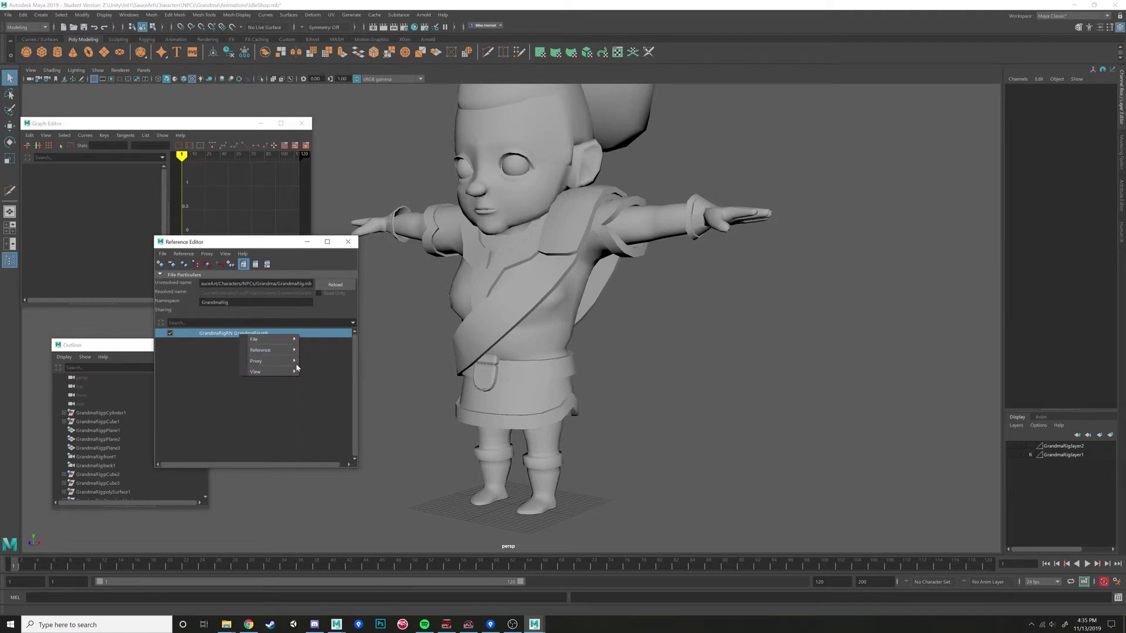
{"action": "mouse_move", "coordinate": [274, 354]}
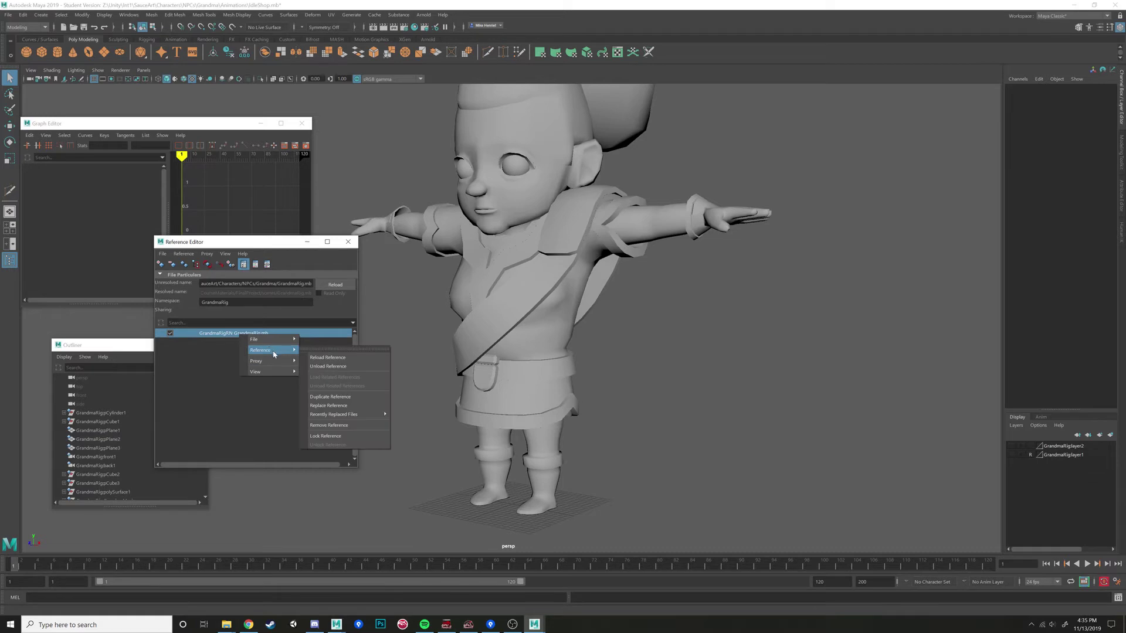
{"action": "left_click", "coordinate": [334, 405]}
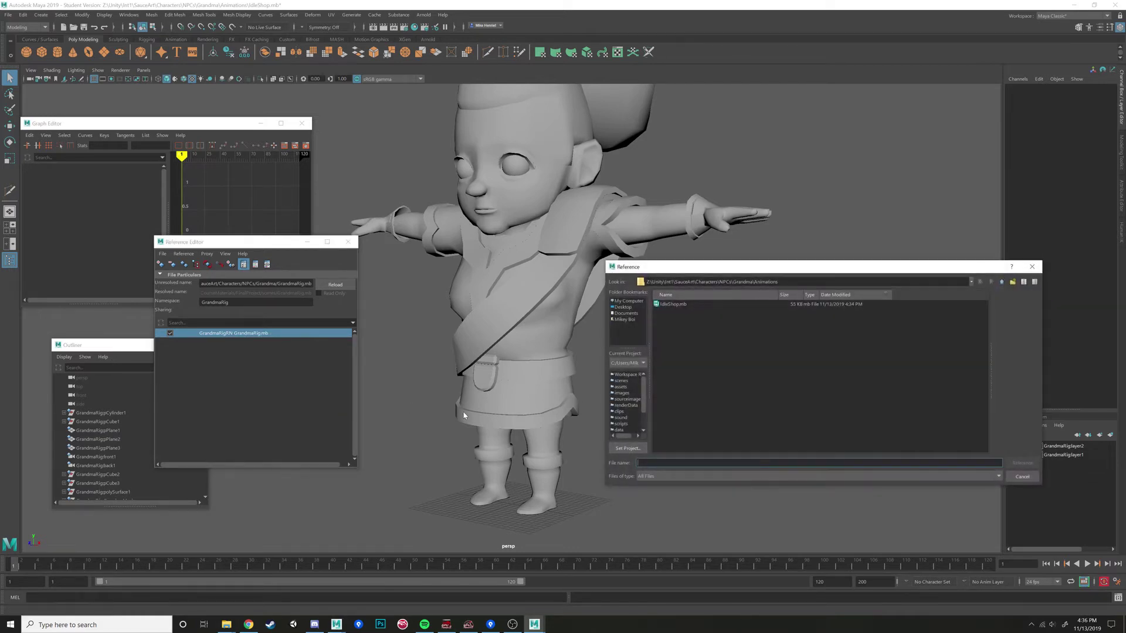
{"action": "left_click", "coordinate": [1002, 282]}
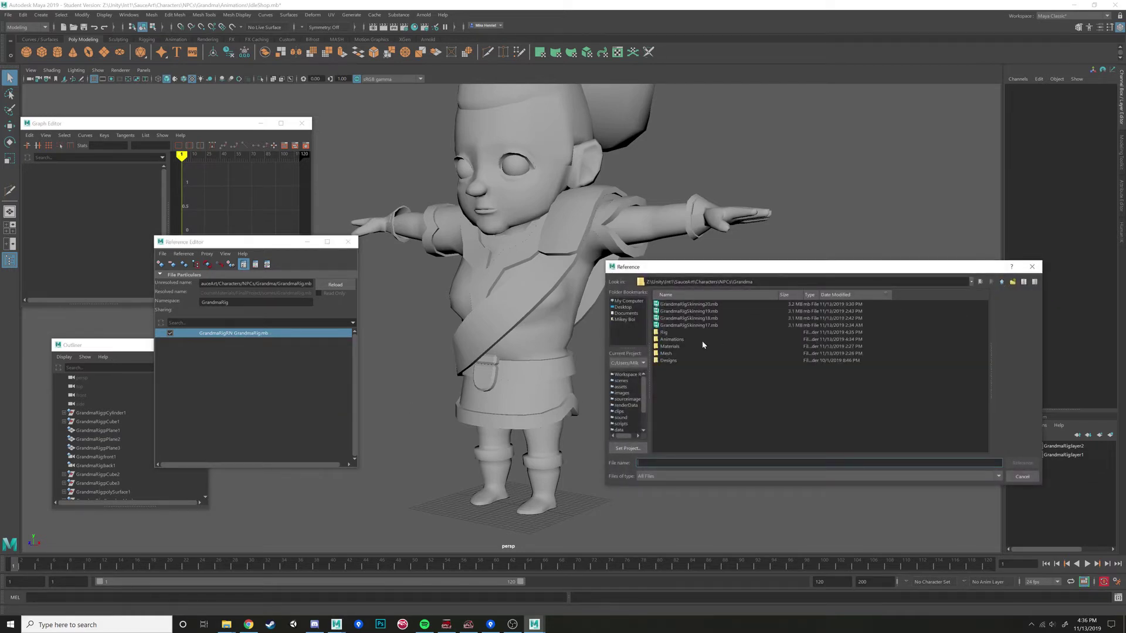
{"action": "double_click", "coordinate": [664, 333]}
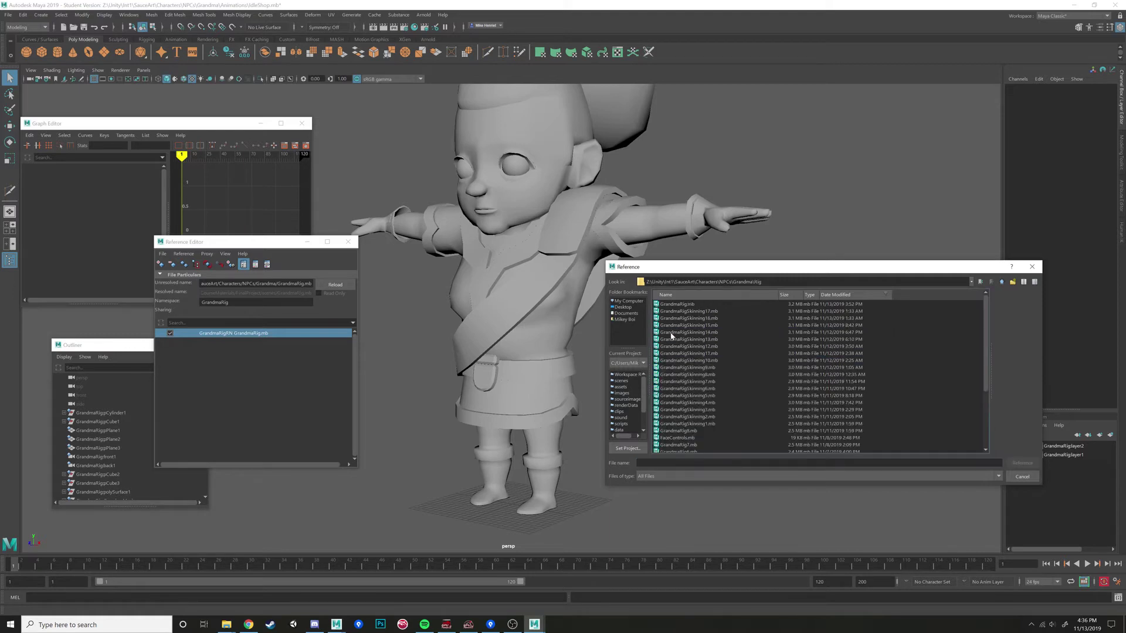
{"action": "left_click", "coordinate": [688, 304]}
{"action": "left_click", "coordinate": [1022, 463]}
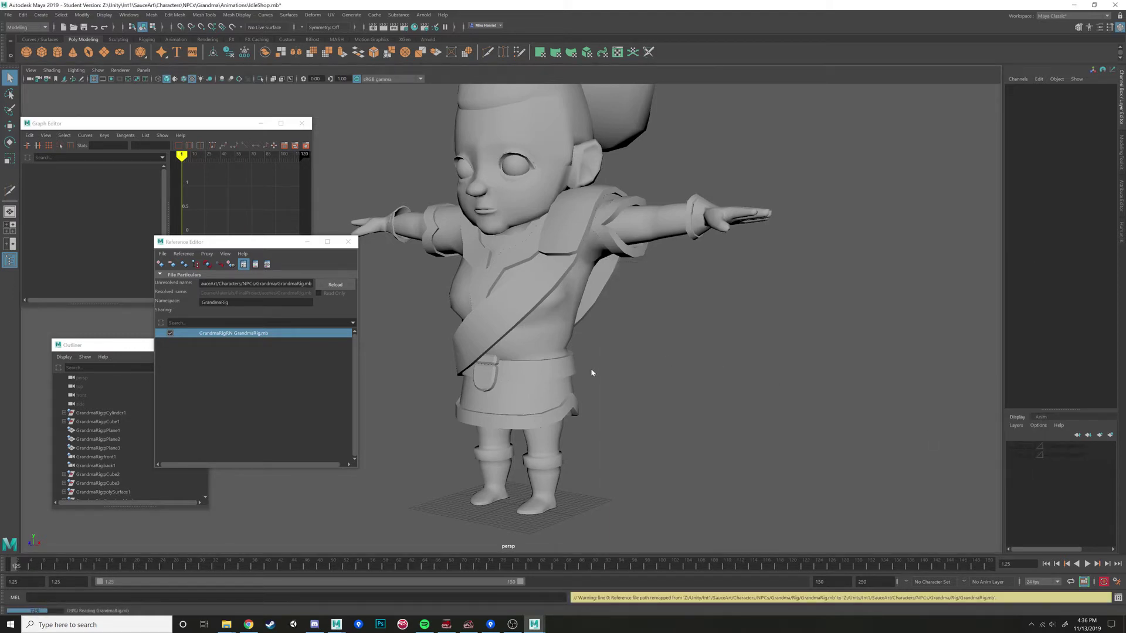
Test the rig by moving the character's left wrist IK control, undo that move and deselect the control
{"action": "scroll", "coordinate": [736, 287], "scroll_direction": "down", "scroll_amount": 5}
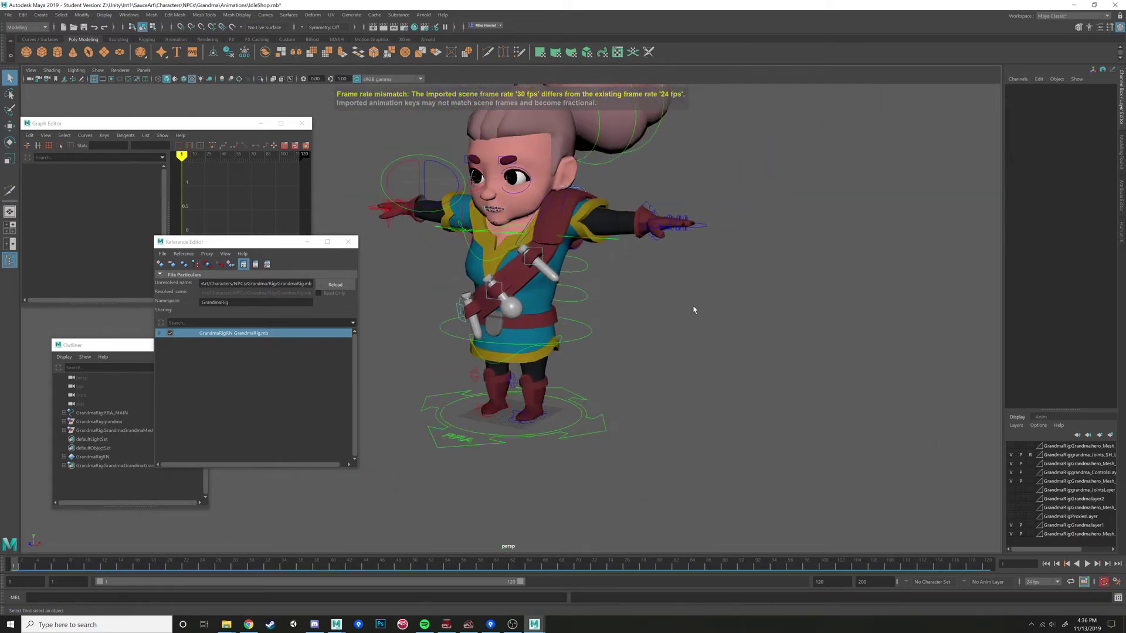
{"action": "middle_click_drag", "start_coordinate": [694, 309], "coordinate": [691, 358], "text": "alt"}
{"action": "scroll", "coordinate": [692, 357], "scroll_direction": "up", "scroll_amount": 1}
{"action": "left_click_drag", "start_coordinate": [749, 245], "coordinate": [731, 279]}
{"action": "key", "text": "w"}
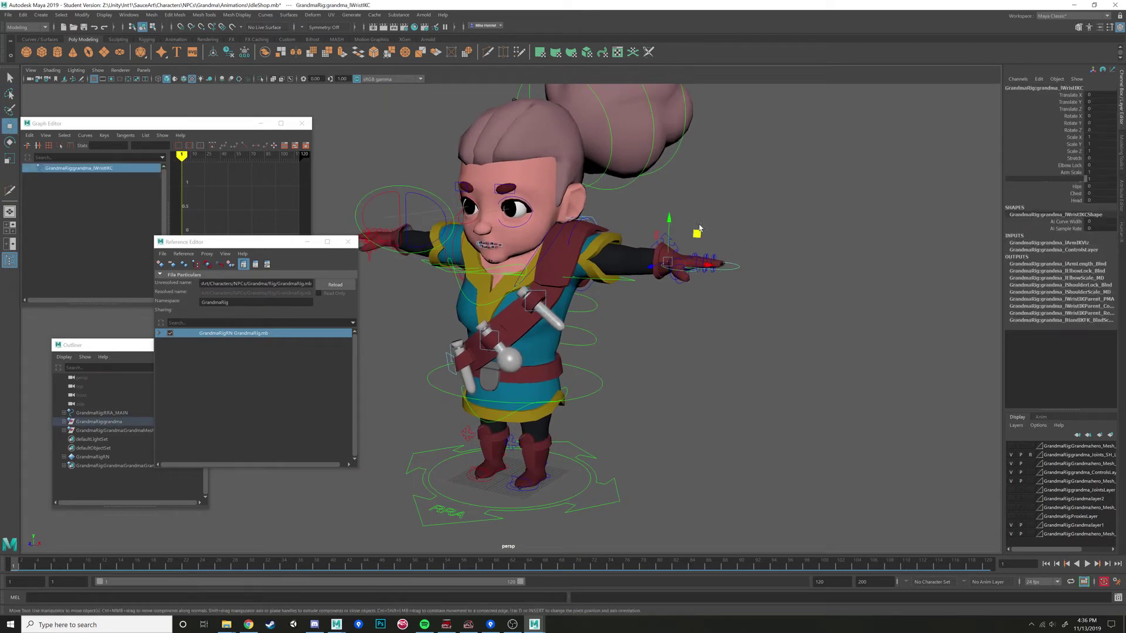
{"action": "left_click_drag", "start_coordinate": [698, 233], "coordinate": [638, 303]}
{"action": "key", "text": "ctrl+z"}
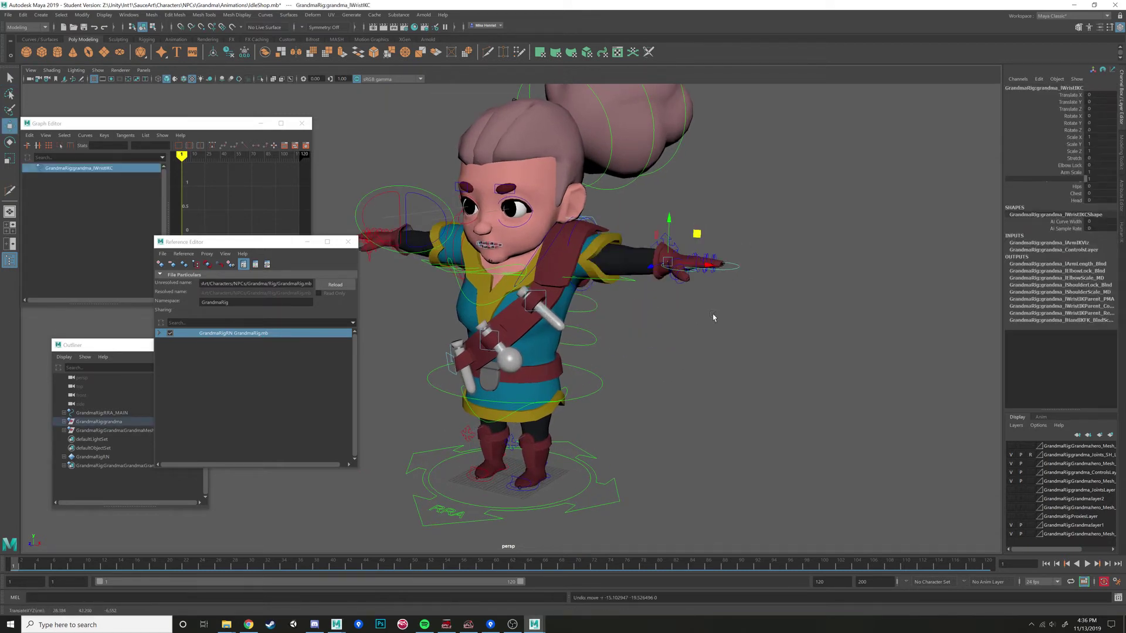
{"action": "left_click", "coordinate": [697, 385]}
{"action": "left_click_drag", "start_coordinate": [698, 385], "coordinate": [642, 357], "text": "alt"}
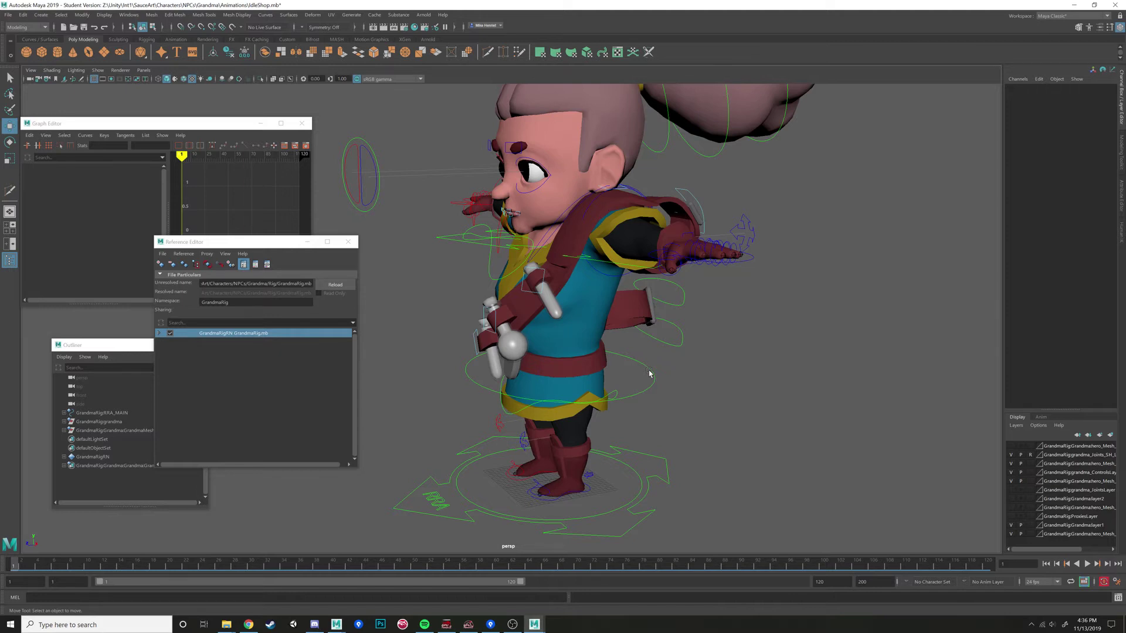
Move the Graph Editor out of the way, then close it and the Reference Editor
{"action": "left_click_drag", "start_coordinate": [69, 119], "coordinate": [127, 372]}
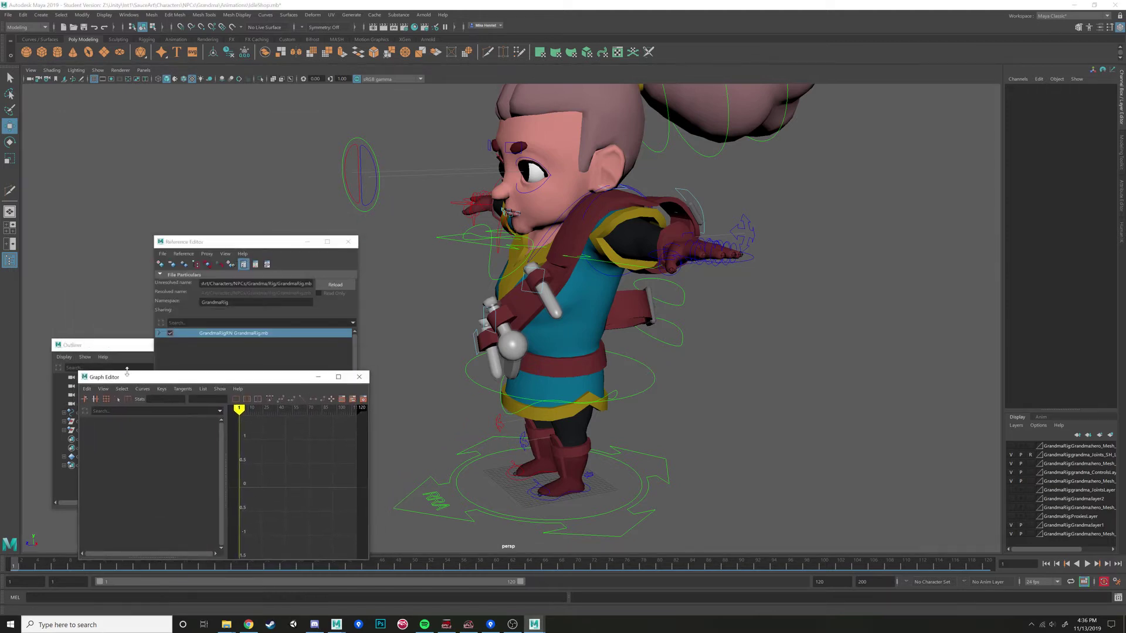
{"action": "left_click", "coordinate": [348, 242]}
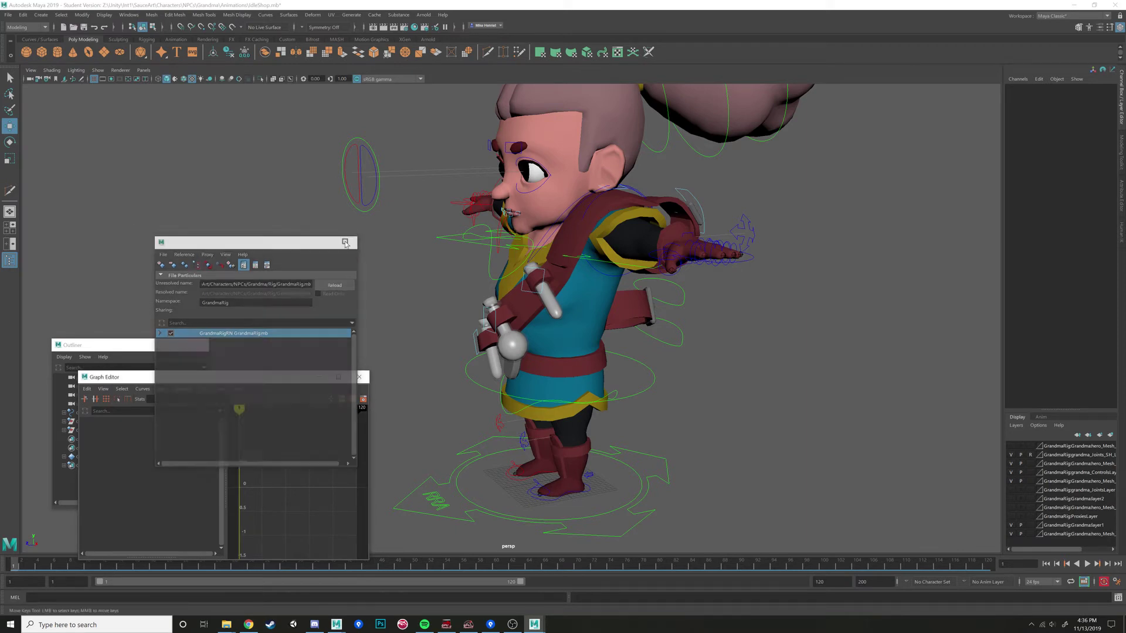
{"action": "left_click", "coordinate": [360, 380]}
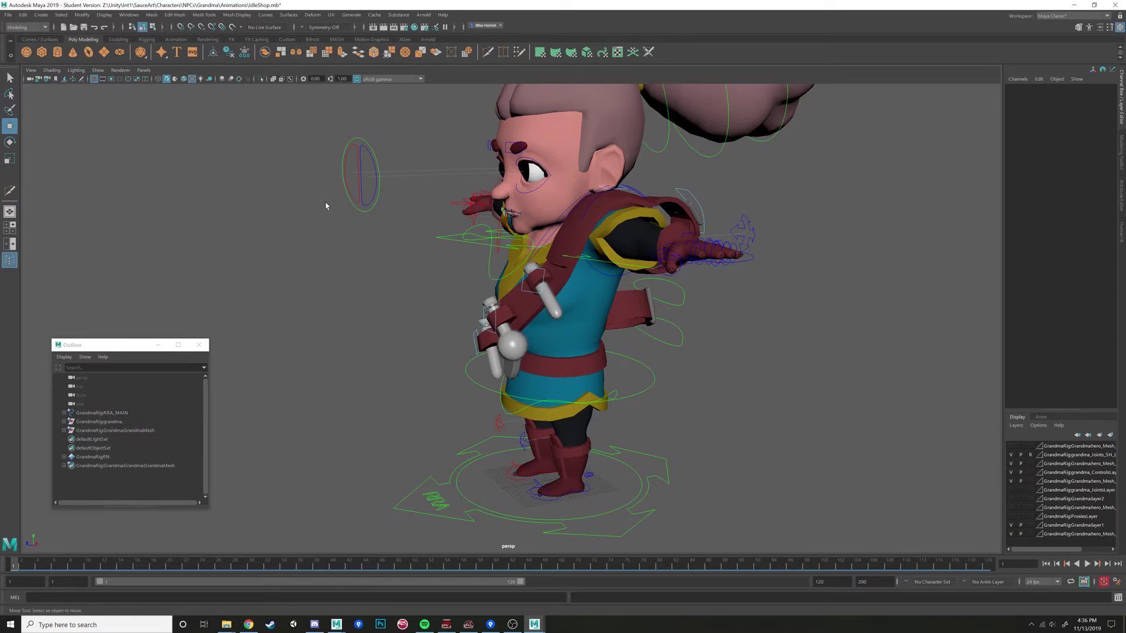
Create a new standard camera in the scene
{"action": "scroll", "coordinate": [325, 204], "scroll_direction": "down", "scroll_amount": 5}
{"action": "left_click_drag", "start_coordinate": [324, 203], "coordinate": [353, 197], "text": "alt"}
{"action": "scroll", "coordinate": [344, 202], "scroll_direction": "up", "scroll_amount": 2}
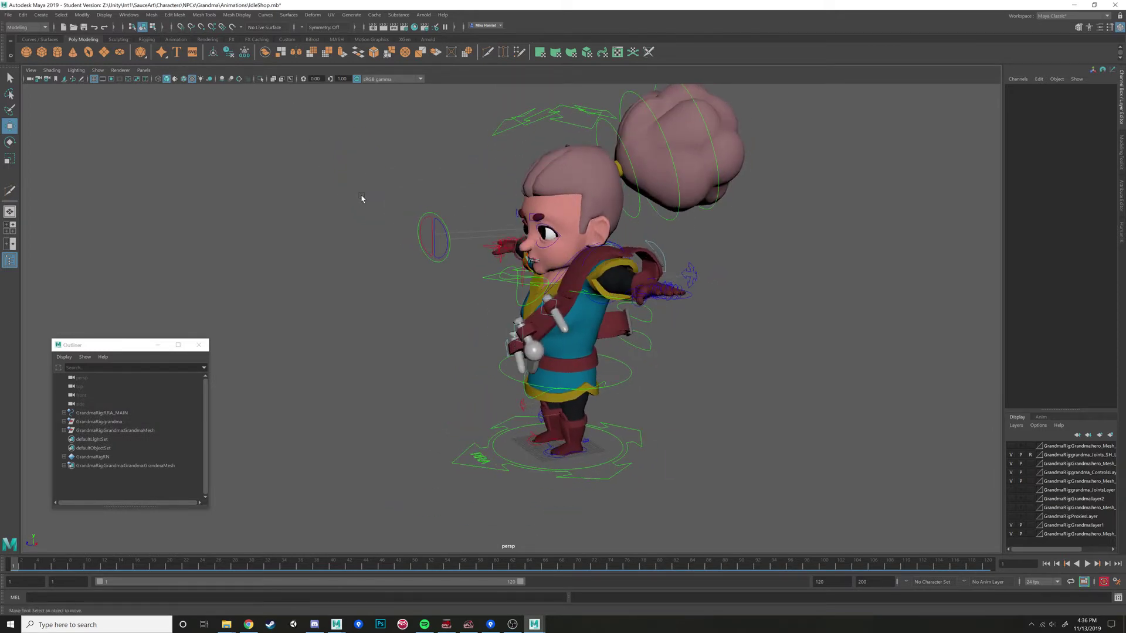
{"action": "left_click_drag", "start_coordinate": [424, 172], "coordinate": [254, 190], "text": "alt"}
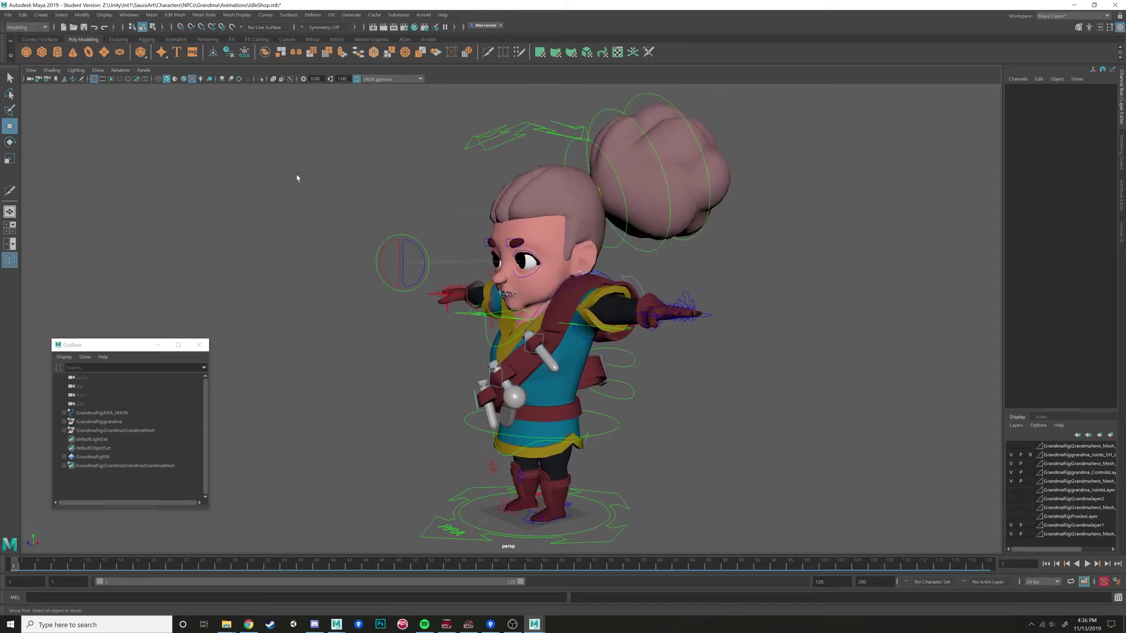
{"action": "scroll", "coordinate": [297, 176], "scroll_direction": "down", "scroll_amount": 2}
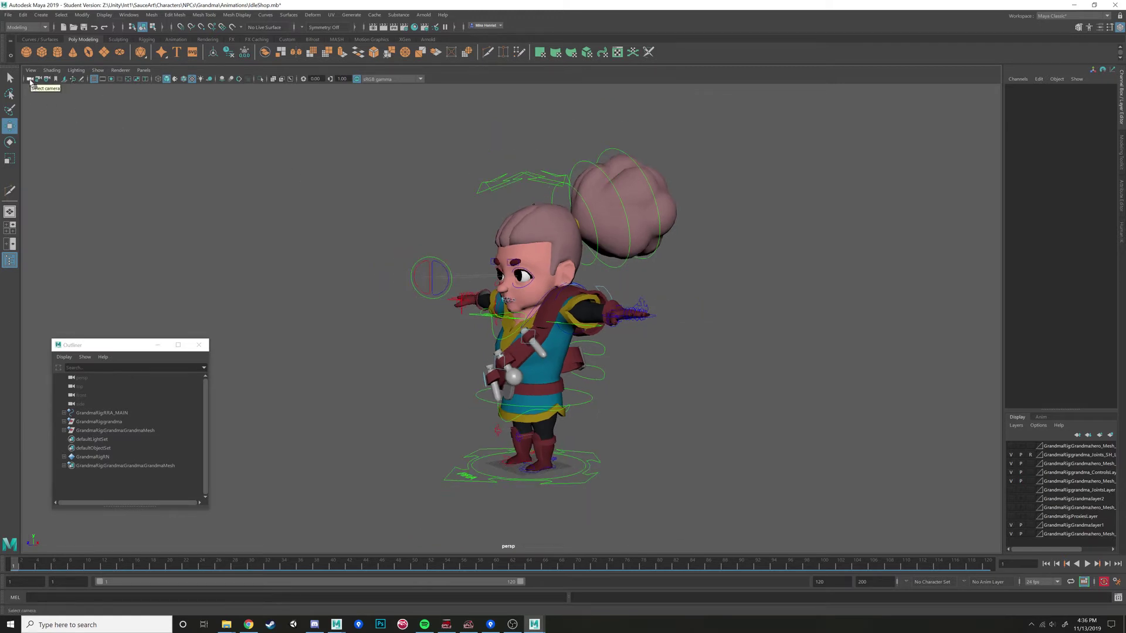
{"action": "left_click", "coordinate": [30, 79]}
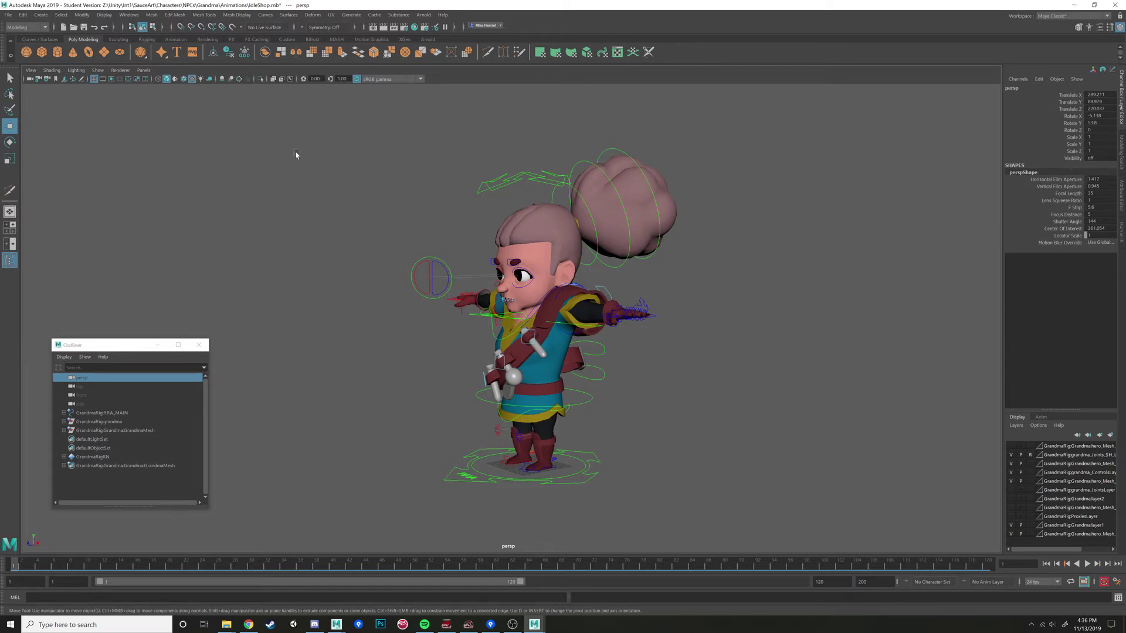
{"action": "left_click", "coordinate": [41, 15]}
{"action": "mouse_move", "coordinate": [108, 75]}
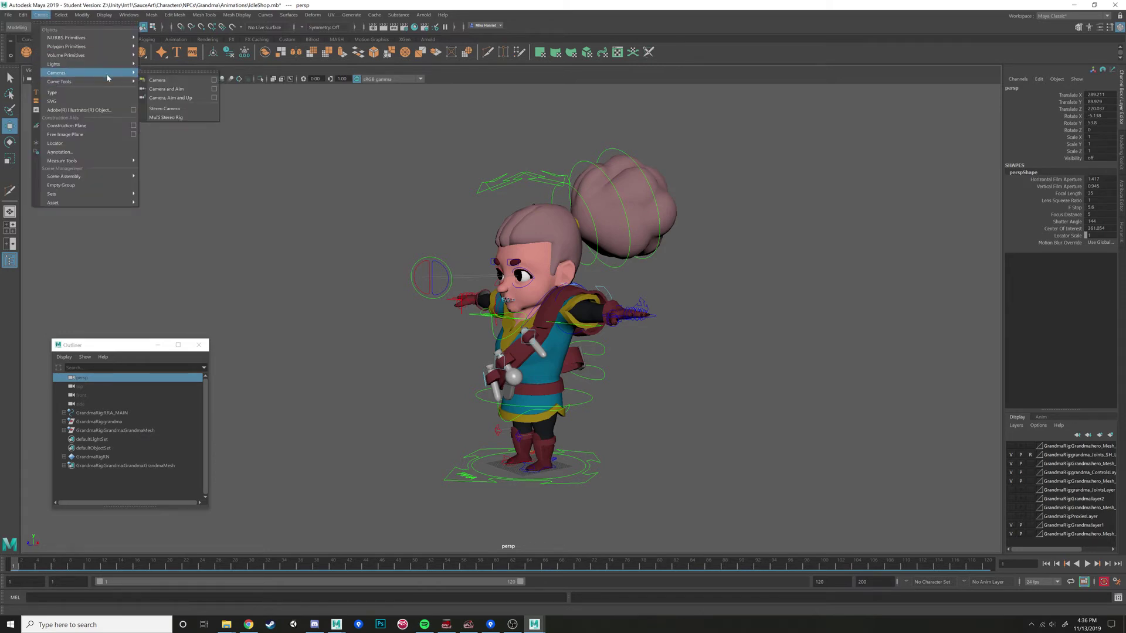
{"action": "left_click", "coordinate": [160, 81]}
Move the new camera in front of the character at head height, to about 77 in Y and 107 in Z
{"action": "scroll", "coordinate": [544, 322], "scroll_direction": "down", "scroll_amount": 3}
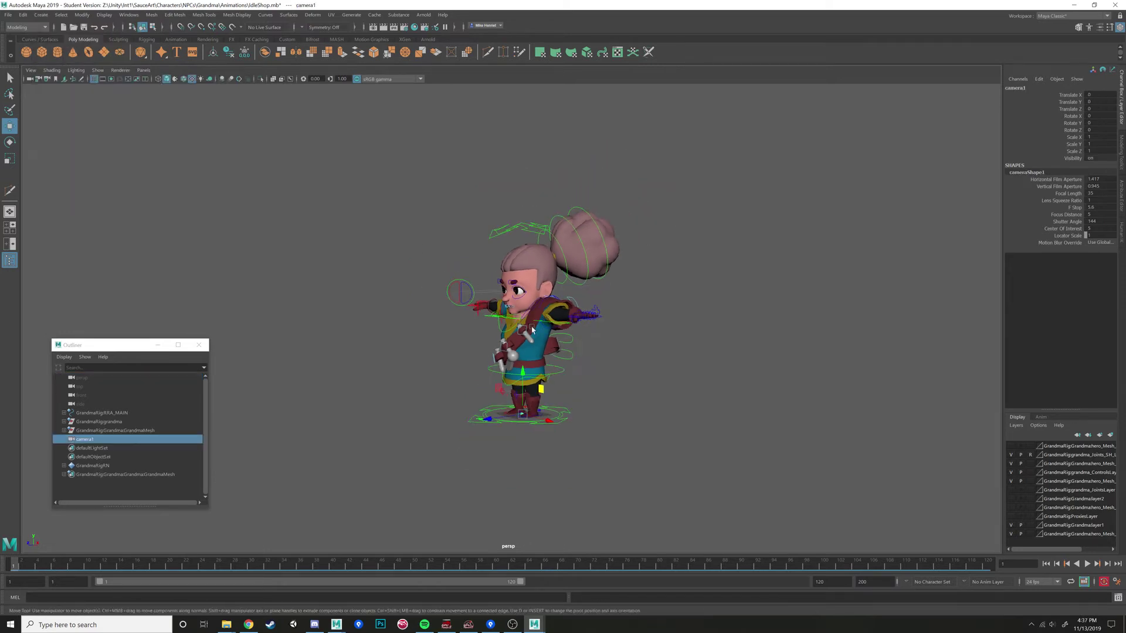
{"action": "left_click_drag", "start_coordinate": [529, 326], "coordinate": [320, 212], "text": "alt"}
{"action": "scroll", "coordinate": [513, 331], "scroll_direction": "up", "scroll_amount": 2}
{"action": "middle_click_drag", "start_coordinate": [381, 233], "coordinate": [472, 276], "text": "alt"}
{"action": "scroll", "coordinate": [473, 274], "scroll_direction": "up", "scroll_amount": 4}
{"action": "left_click_drag", "start_coordinate": [472, 273], "coordinate": [457, 400], "text": "alt"}
{"action": "left_click_drag", "start_coordinate": [675, 411], "coordinate": [568, 352], "text": "alt"}
Show the four-view layout and make the side view look through camera1
{"action": "key", "text": "space"}
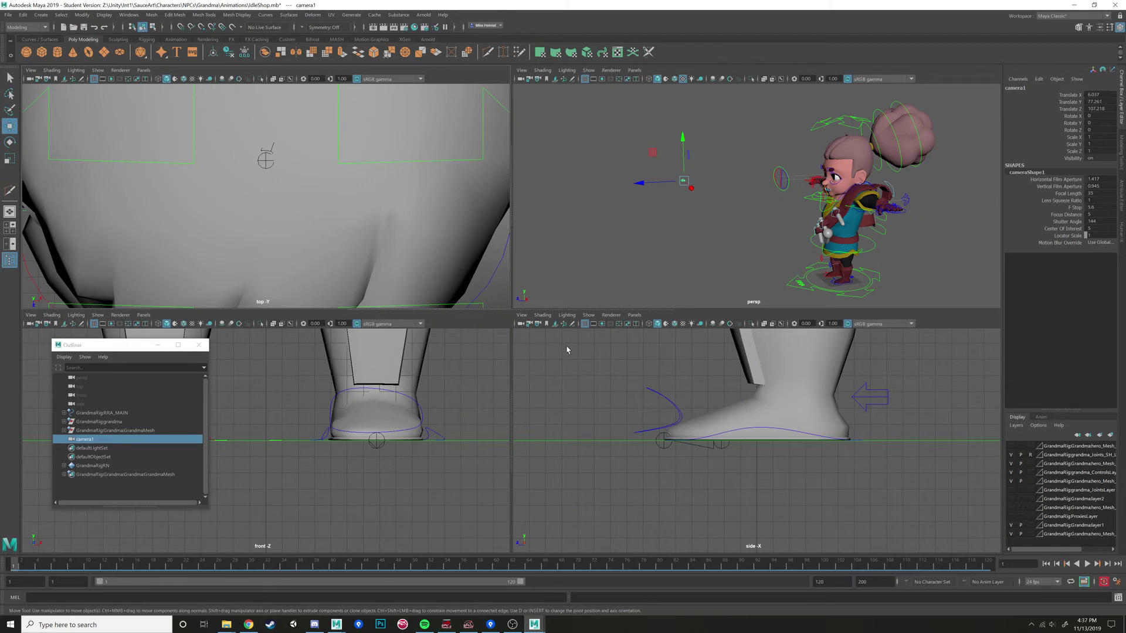
{"action": "left_click", "coordinate": [635, 315]}
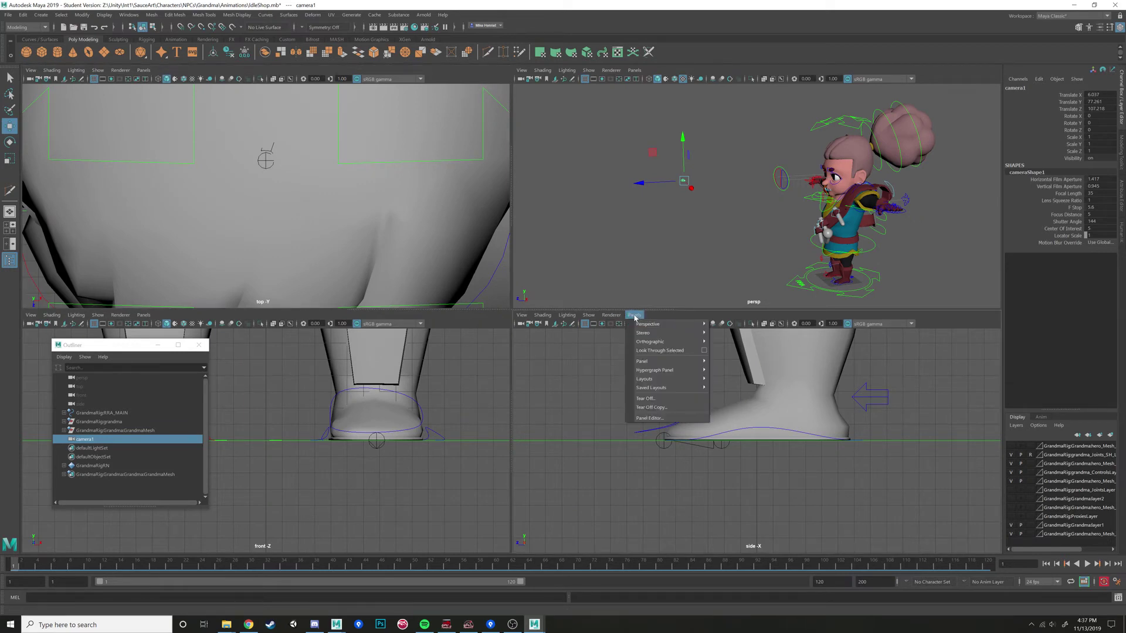
{"action": "mouse_move", "coordinate": [648, 324]}
{"action": "left_click", "coordinate": [724, 326]}
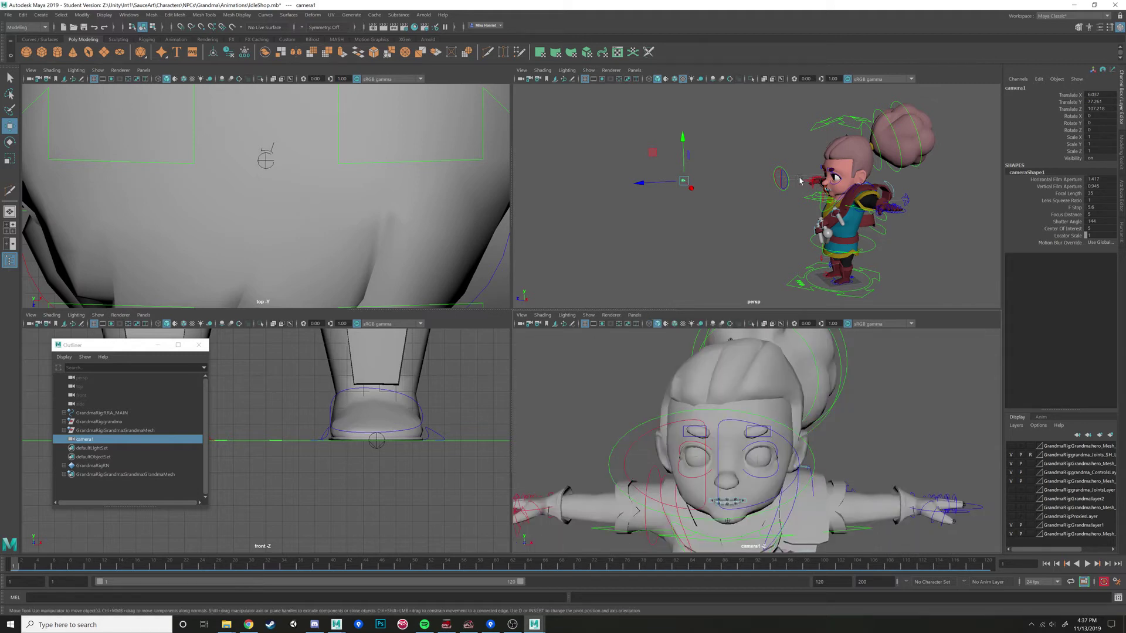
Rotate camera1 about 17 degrees in Y and move it back to about X 32, Y 77, Z 226
{"action": "key", "text": "e"}
{"action": "left_click_drag", "start_coordinate": [661, 197], "coordinate": [675, 191]}
{"action": "key", "text": "w"}
{"action": "left_click_drag", "start_coordinate": [653, 191], "coordinate": [521, 214]}
{"action": "middle_click_drag", "start_coordinate": [685, 208], "coordinate": [737, 188], "text": "alt"}
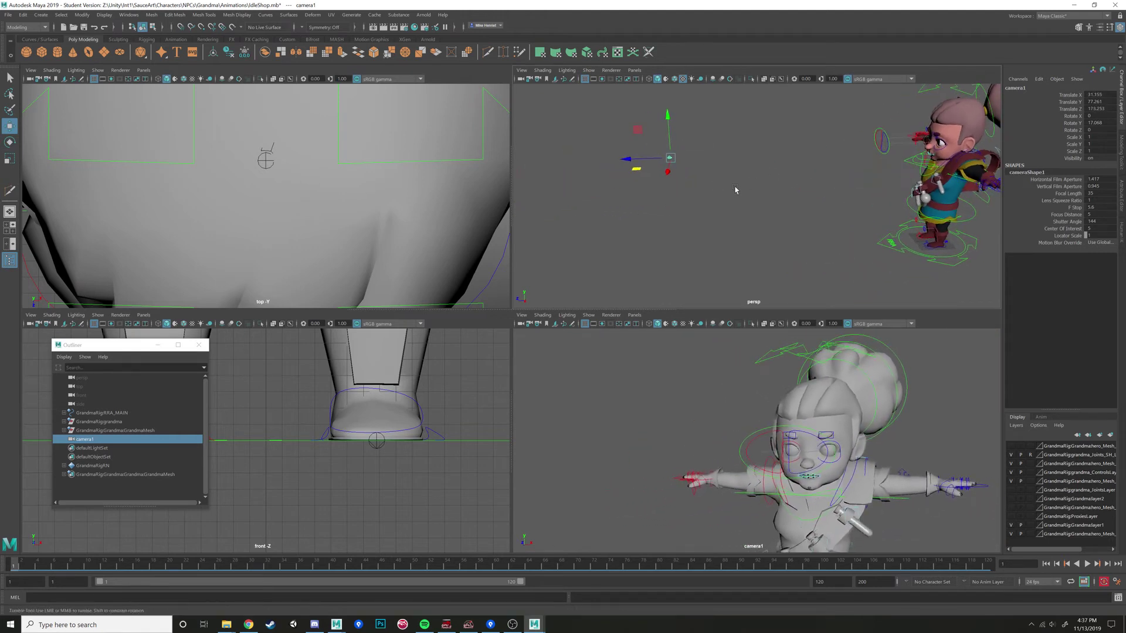
{"action": "left_click_drag", "start_coordinate": [736, 188], "coordinate": [712, 196], "text": "alt"}
{"action": "left_click_drag", "start_coordinate": [626, 174], "coordinate": [533, 167]}
{"action": "left_click_drag", "start_coordinate": [569, 123], "coordinate": [586, 122]}
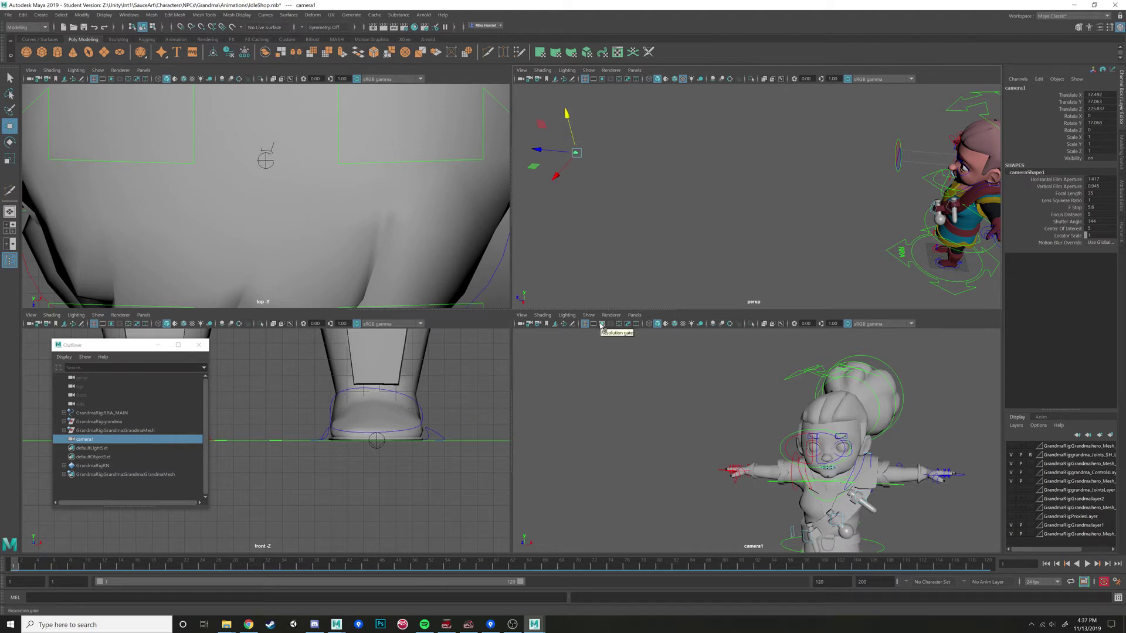
Show the resolution gate for camera1 and reposition it to about X 54, Y 78, Z 183, rotated about -4 in X and 22 in Y
{"action": "left_click", "coordinate": [601, 326]}
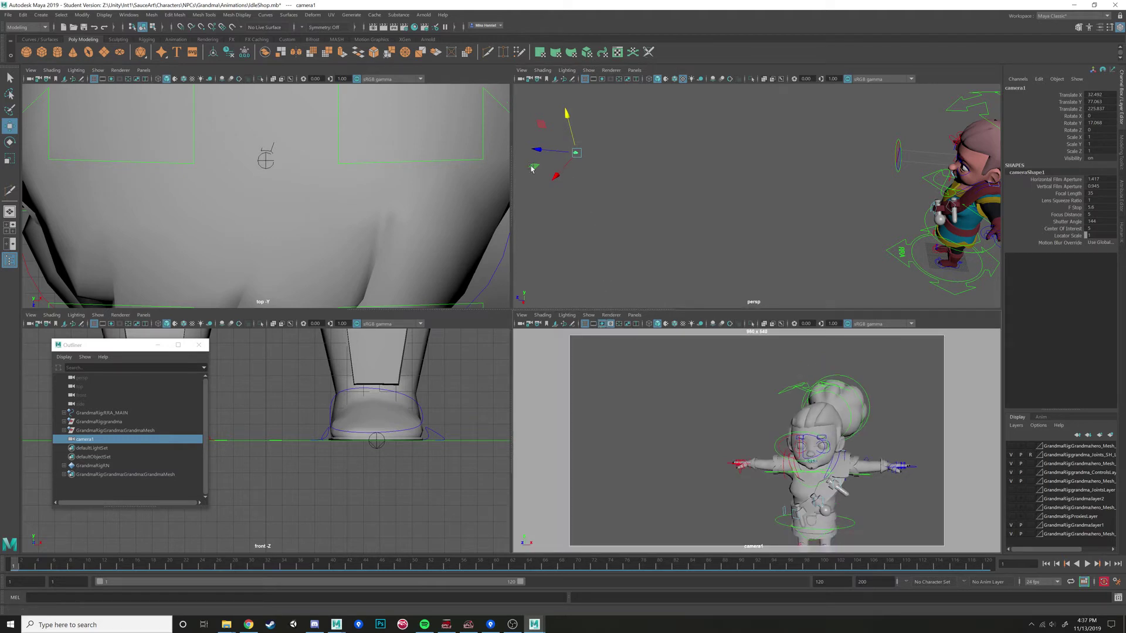
{"action": "left_click_drag", "start_coordinate": [531, 169], "coordinate": [630, 189]}
{"action": "key", "text": "e"}
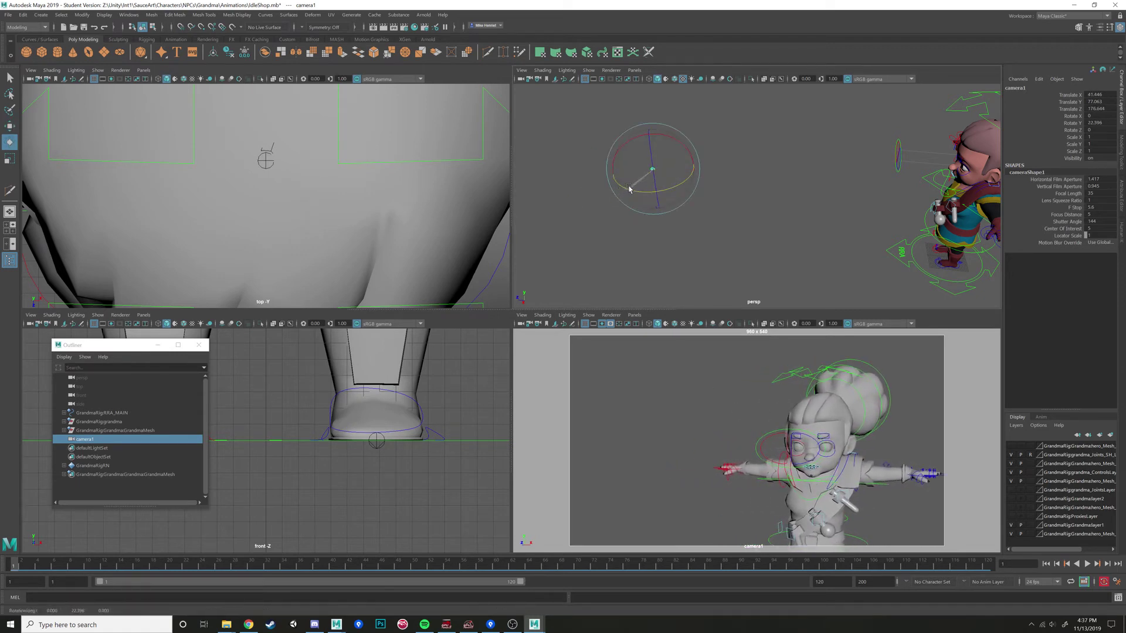
{"action": "left_click_drag", "start_coordinate": [672, 153], "coordinate": [675, 142]}
{"action": "key", "text": "w"}
{"action": "left_click_drag", "start_coordinate": [617, 184], "coordinate": [596, 198]}
{"action": "left_click_drag", "start_coordinate": [630, 149], "coordinate": [630, 146]}
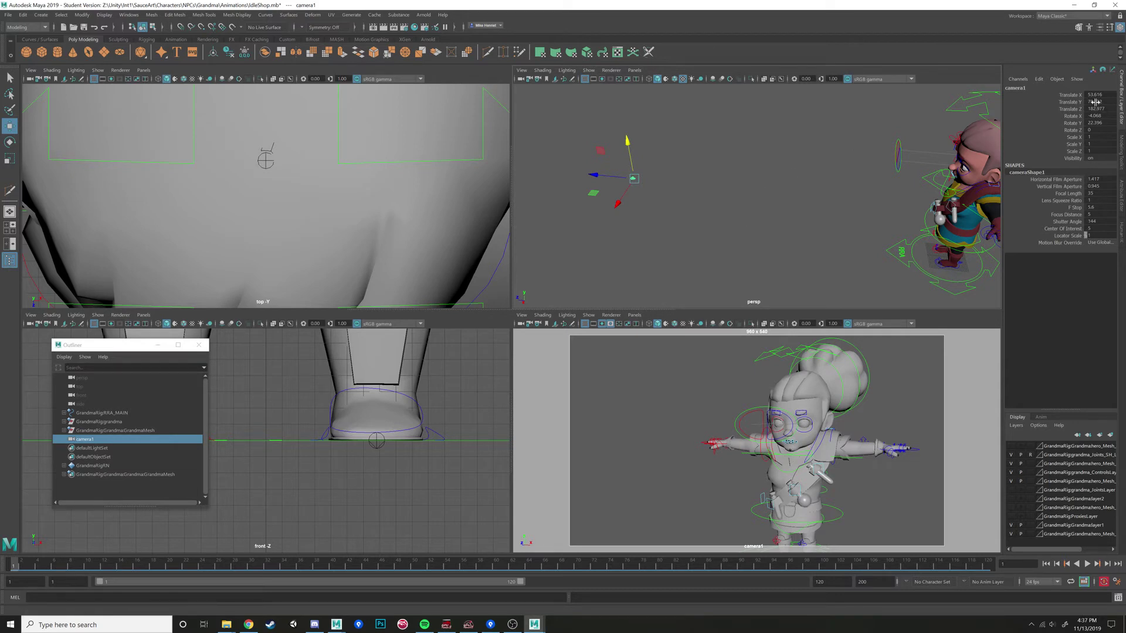
Set a keyframe on all of camera1's transform channels at frame 1
{"action": "left_click_drag", "start_coordinate": [940, 217], "coordinate": [733, 209], "text": "alt"}
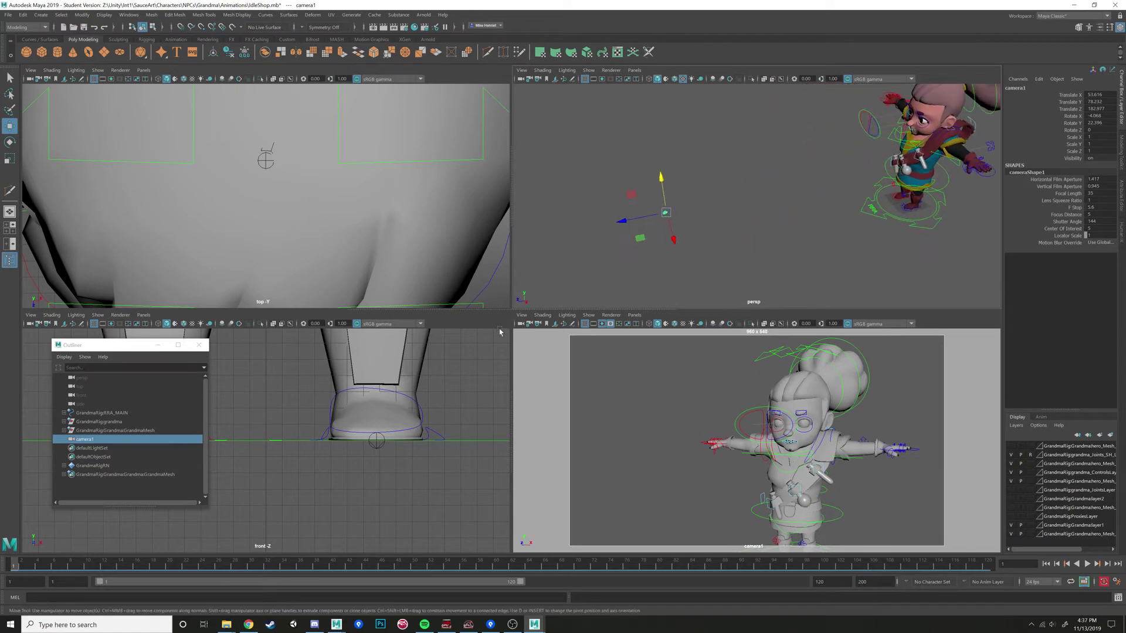
{"action": "key", "text": "s"}
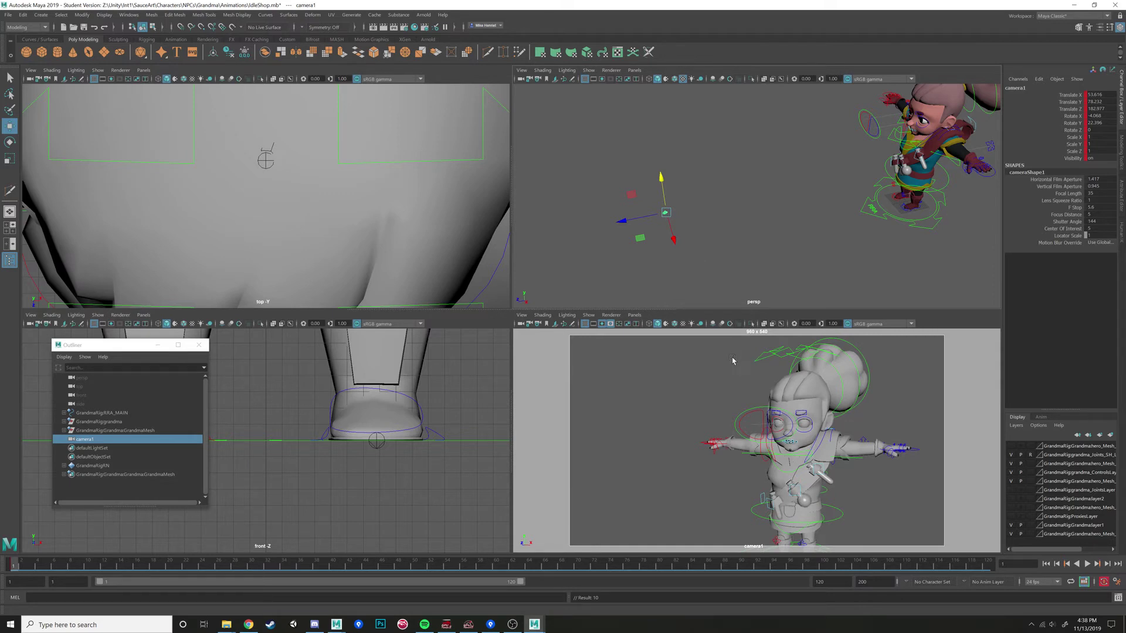
At frame 10, auto-key camera1 with a full-body framing at about X 63, Y 78, Z 179, tilted about -8 in X
{"action": "left_click", "coordinate": [88, 563]}
{"action": "key", "text": "space"}
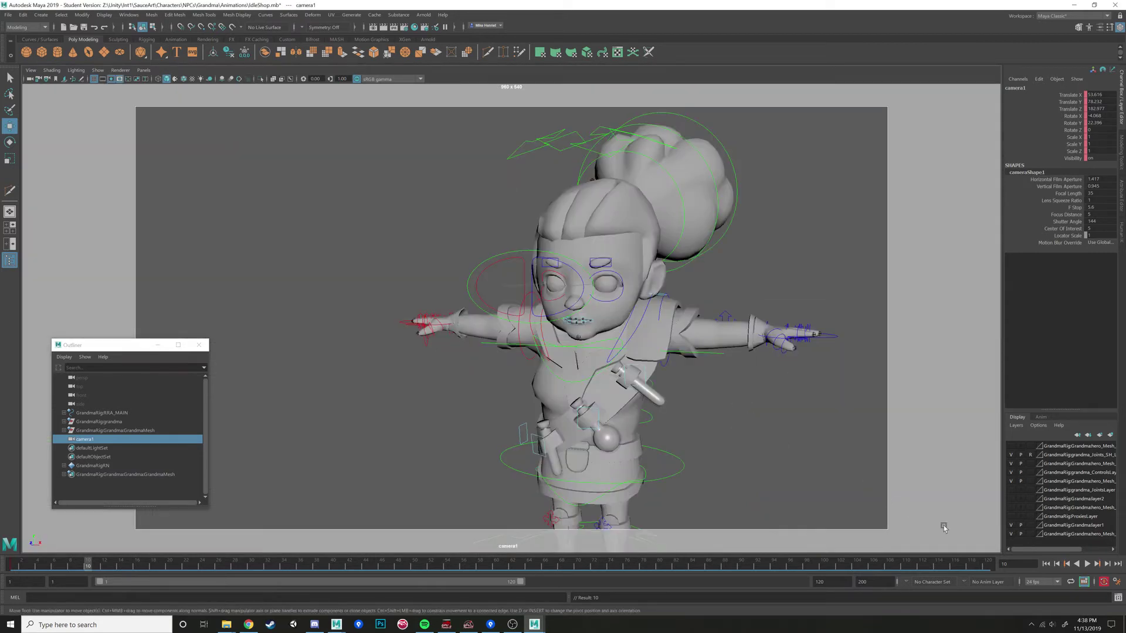
{"action": "left_click", "coordinate": [1104, 582]}
{"action": "left_click", "coordinate": [1104, 582]}
{"action": "mouse_move", "coordinate": [564, 424]}
{"action": "left_mouse_down", "text": "alt"}
{"action": "mouse_move", "coordinate": [530, 422]}
{"action": "mouse_move", "coordinate": [548, 428]}
{"action": "left_mouse_up", "text": "alt"}
{"action": "middle_click_drag", "start_coordinate": [547, 428], "coordinate": [288, 390], "text": "alt"}
{"action": "middle_click_drag", "start_coordinate": [821, 399], "coordinate": [434, 393], "text": "alt"}
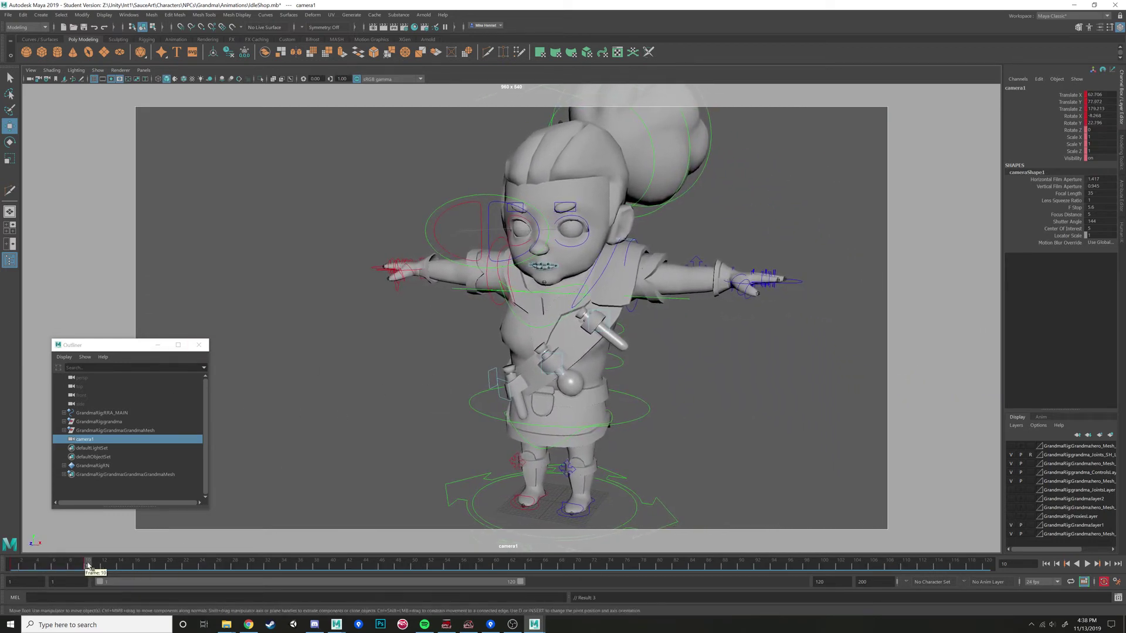
At frame 25, auto-key camera1 further around the character at about X 90, Y 78, Z 168, rotated about 31 in Y
{"action": "key", "text": "alt+period"}
{"action": "left_click", "coordinate": [87, 563]}
{"action": "left_click", "coordinate": [210, 564]}
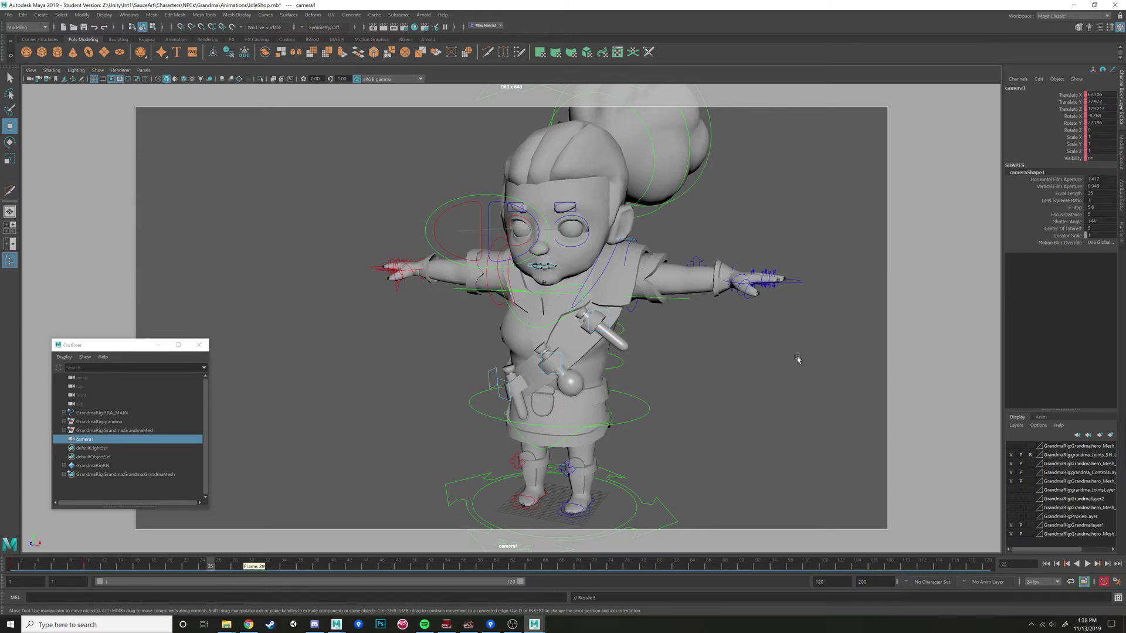
{"action": "middle_click_drag", "start_coordinate": [385, 364], "coordinate": [97, 365], "text": "alt"}
{"action": "middle_click_drag", "start_coordinate": [710, 377], "coordinate": [147, 391], "text": "alt"}
{"action": "middle_click_drag", "start_coordinate": [711, 401], "coordinate": [477, 446], "text": "alt"}
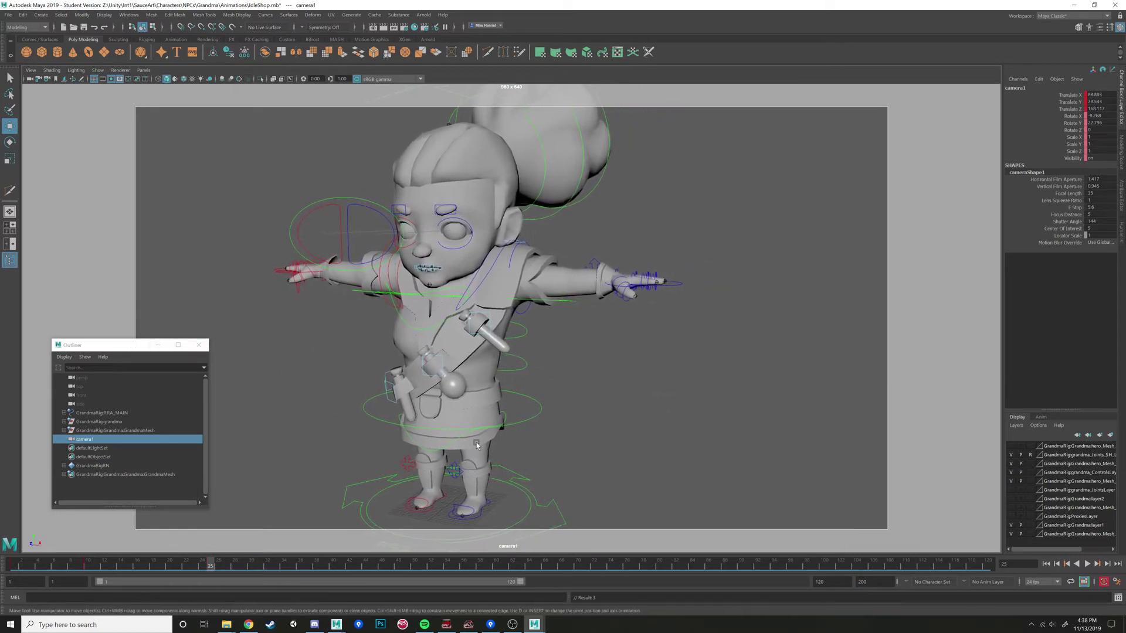
{"action": "left_click_drag", "start_coordinate": [484, 448], "coordinate": [466, 439], "text": "alt"}
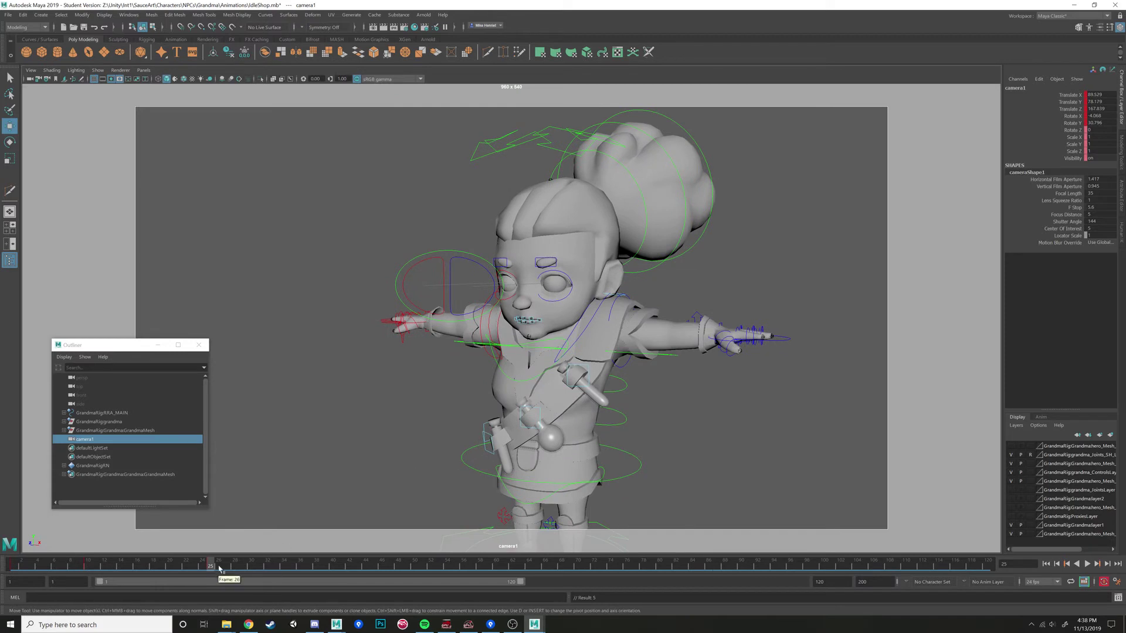
Delete camera1's keyframes in the range from frame 10 to frame 25
{"action": "mouse_move", "coordinate": [79, 569]}
{"action": "left_mouse_down"}
{"action": "mouse_move", "coordinate": [20, 572]}
{"action": "mouse_move", "coordinate": [208, 580]}
{"action": "mouse_move", "coordinate": [87, 572]}
{"action": "left_mouse_up"}
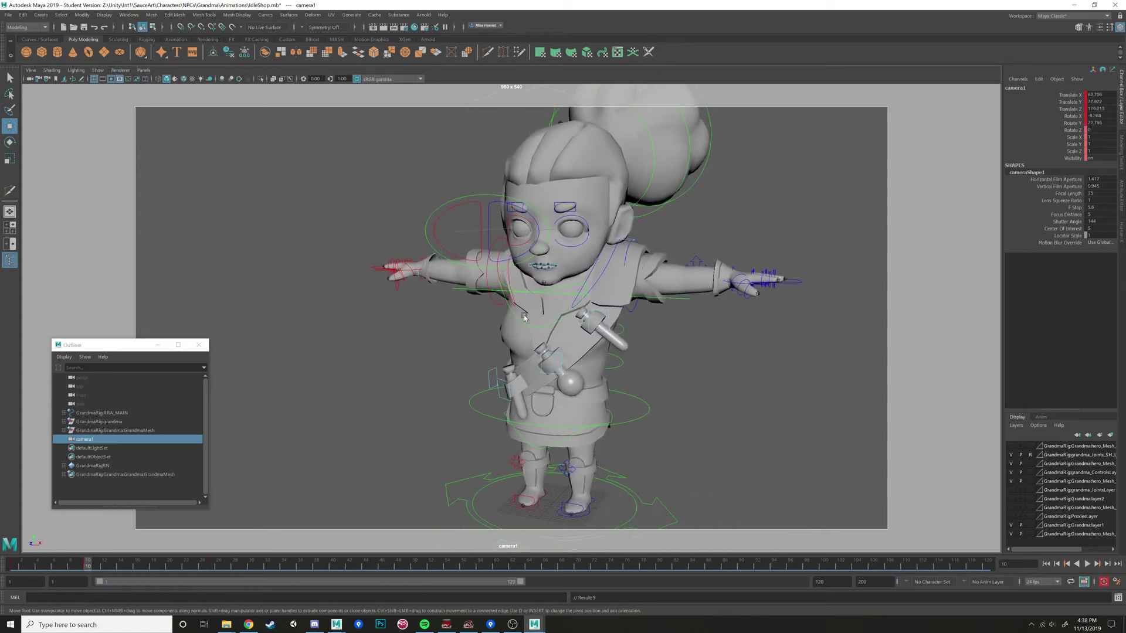
{"action": "left_click_drag", "start_coordinate": [216, 566], "coordinate": [89, 566], "text": "shift"}
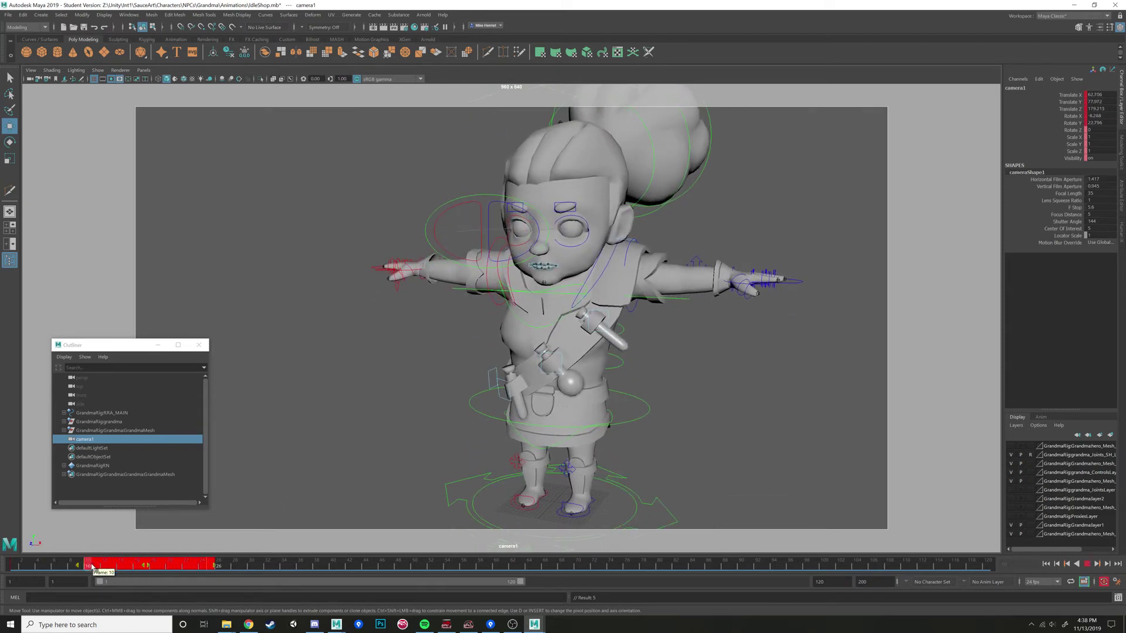
{"action": "right_click", "coordinate": [92, 566]}
{"action": "left_click", "coordinate": [123, 443]}
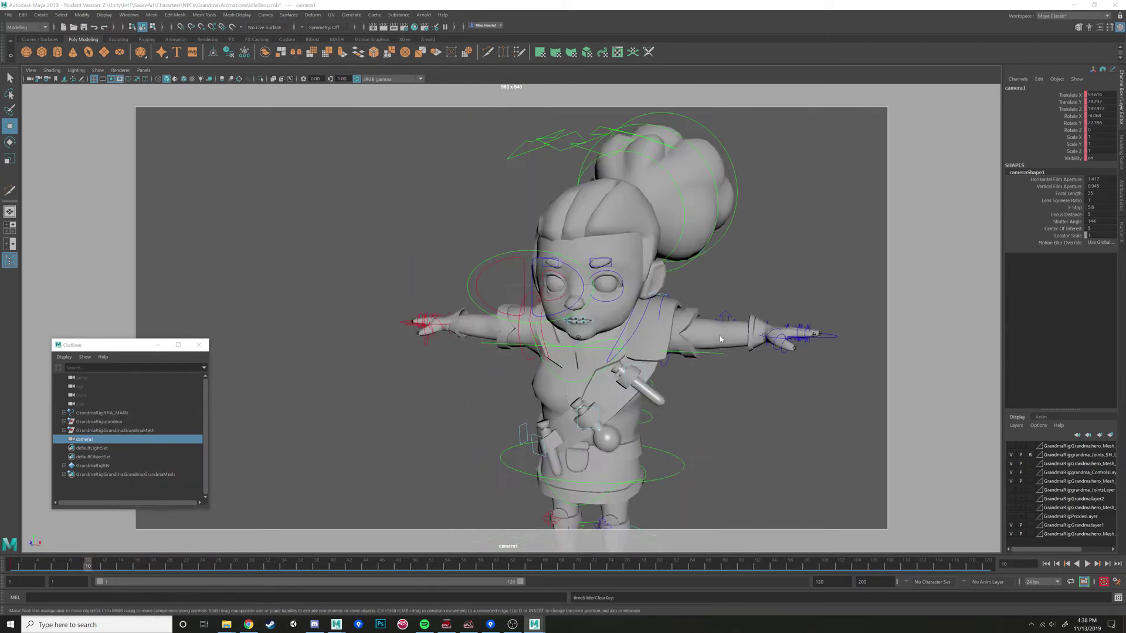
Move camera1 sideways and slightly down in the perspective view at frame 10, and go back to frame 1 to compare
{"action": "key", "text": "space"}
{"action": "key", "text": "space"}
{"action": "left_click_drag", "start_coordinate": [676, 314], "coordinate": [522, 329], "text": "alt"}
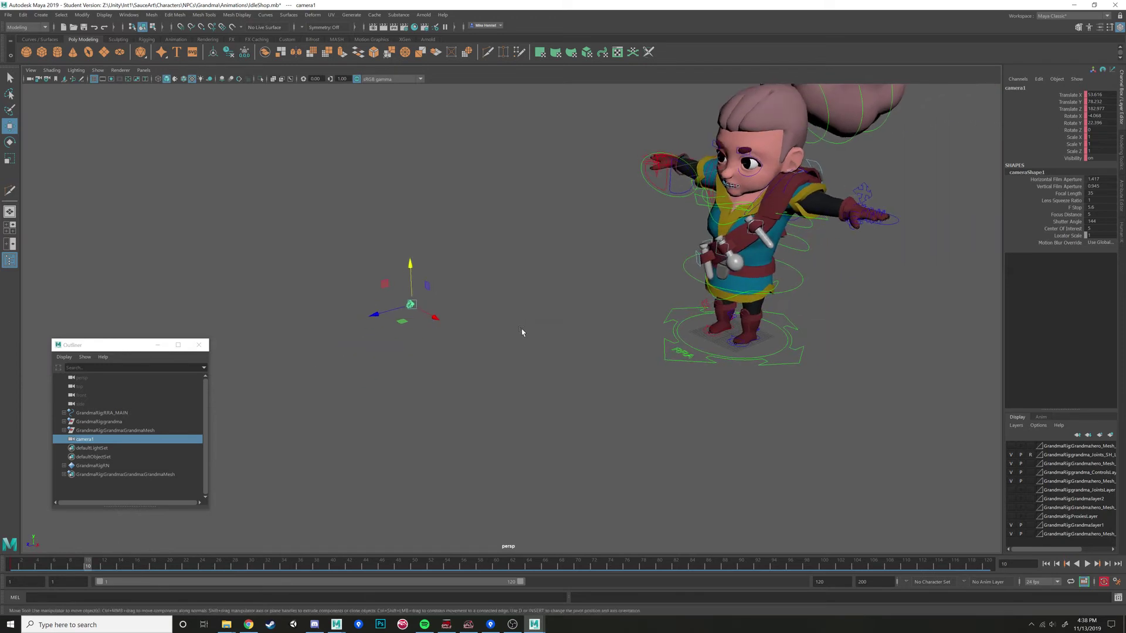
{"action": "key", "text": "space"}
{"action": "left_click_drag", "start_coordinate": [722, 170], "coordinate": [764, 195]}
{"action": "left_click", "coordinate": [14, 565]}
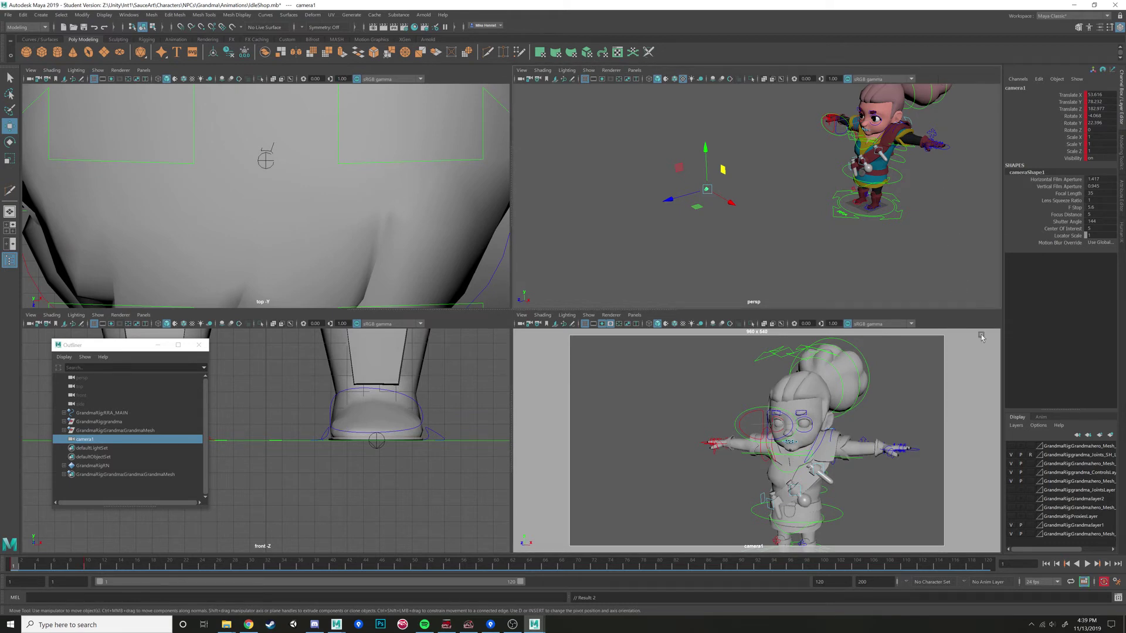
{"action": "mouse_move", "coordinate": [17, 567]}
{"action": "left_mouse_down"}
{"action": "mouse_move", "coordinate": [85, 566]}
{"action": "mouse_move", "coordinate": [12, 564]}
{"action": "left_mouse_up"}
Delete camera1's position keyframe at frame 10
{"action": "left_click", "coordinate": [87, 567]}
{"action": "right_click", "coordinate": [88, 566]}
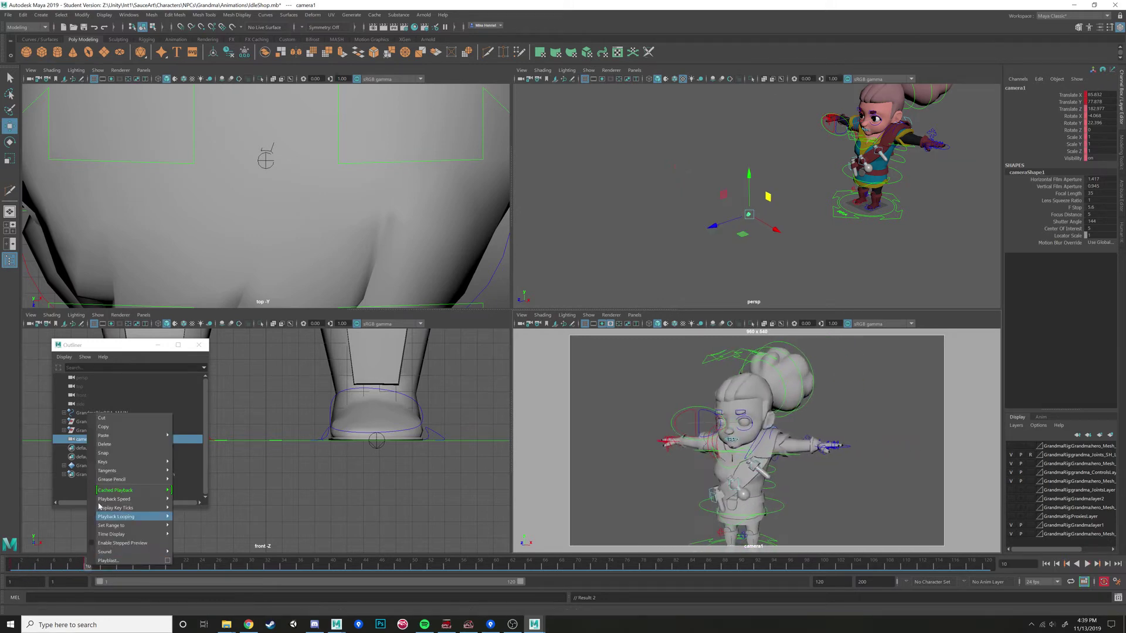
{"action": "left_click", "coordinate": [119, 446]}
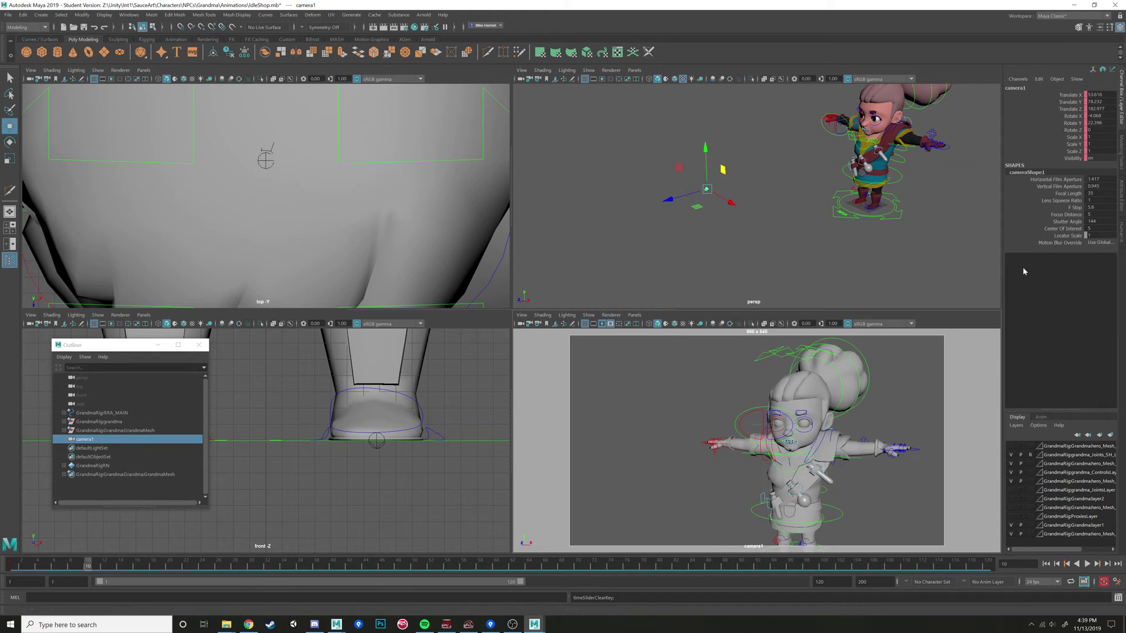
Keyframe only camera1's focal length at frame 10 and go back to frame 1
{"action": "left_click", "coordinate": [1075, 193]}
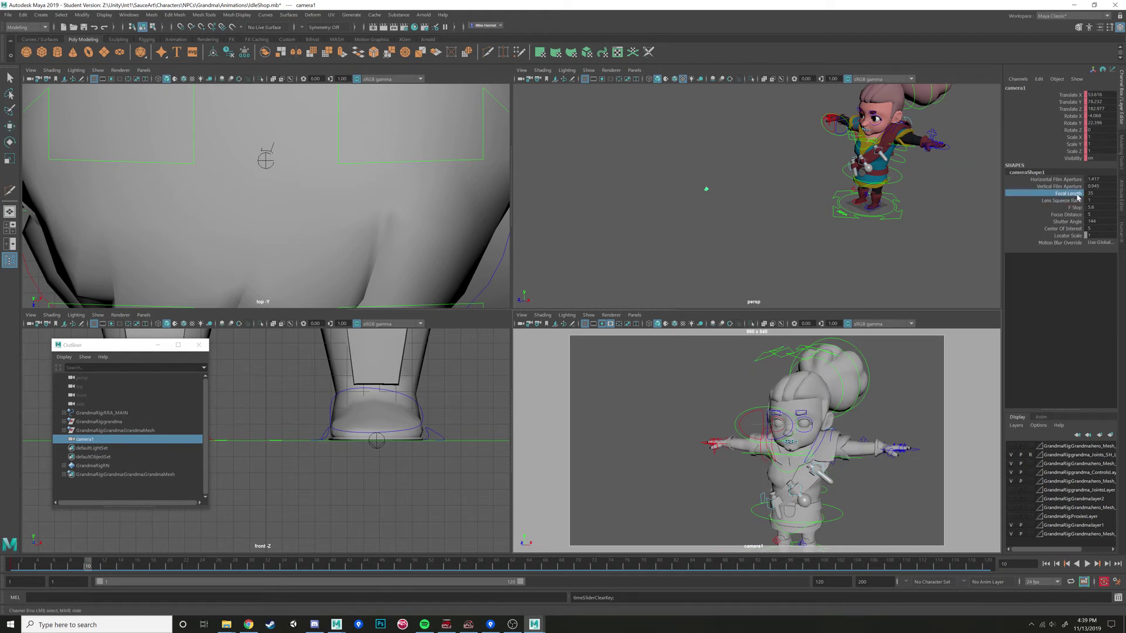
{"action": "right_click", "coordinate": [1077, 197]}
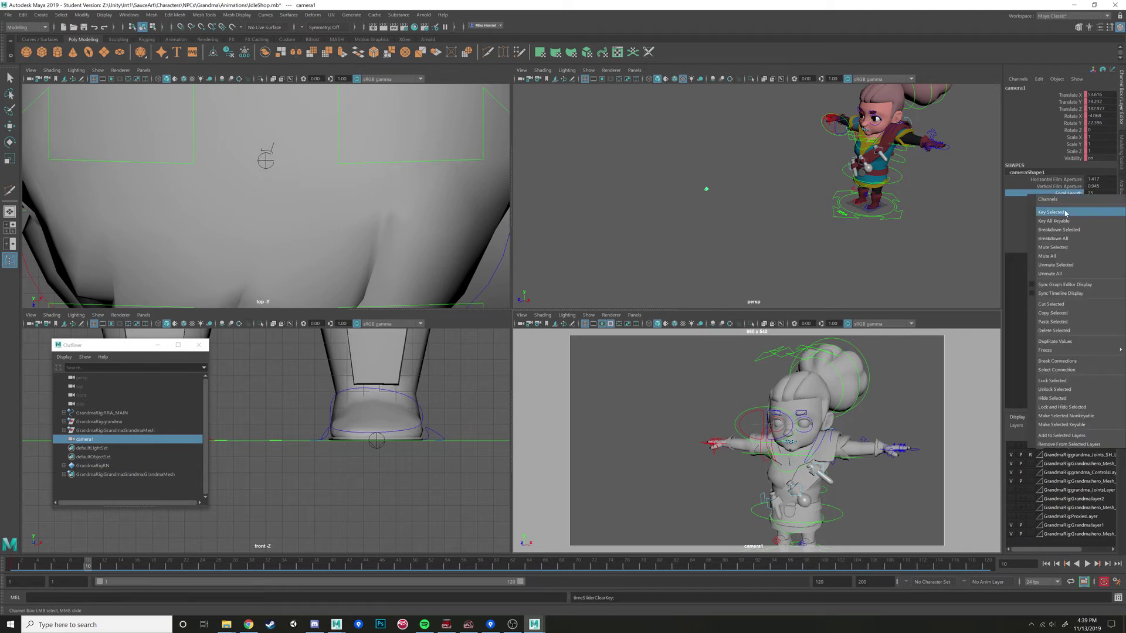
{"action": "left_click", "coordinate": [1068, 212]}
{"action": "left_click_drag", "start_coordinate": [37, 567], "coordinate": [12, 568]}
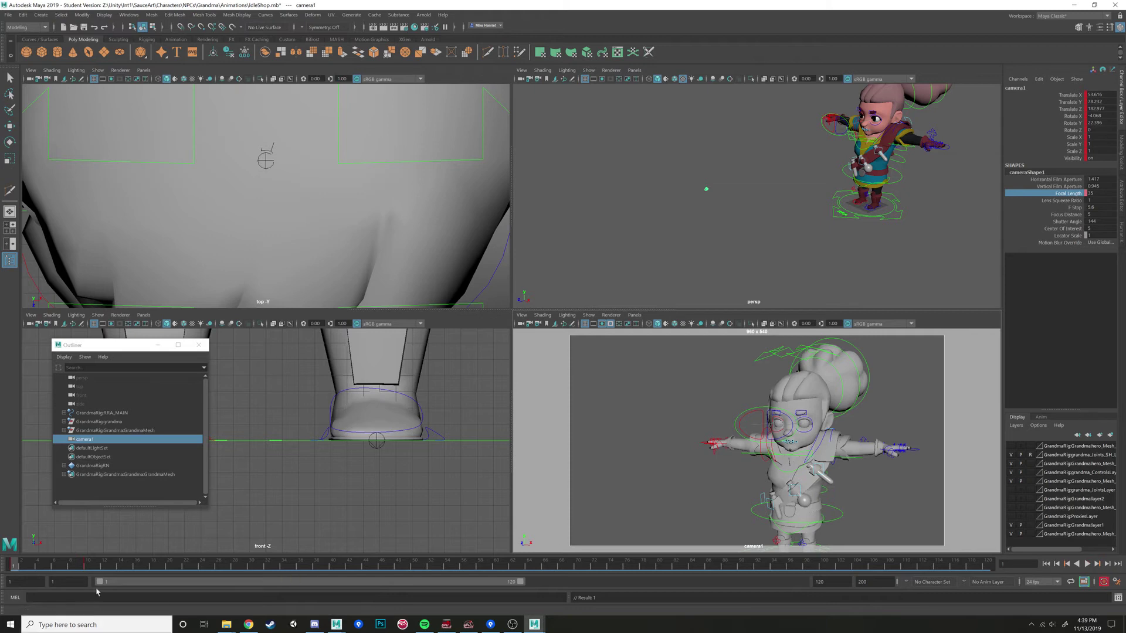
At frame 22, raise camera1's focal length to about 53
{"action": "left_click", "coordinate": [186, 566]}
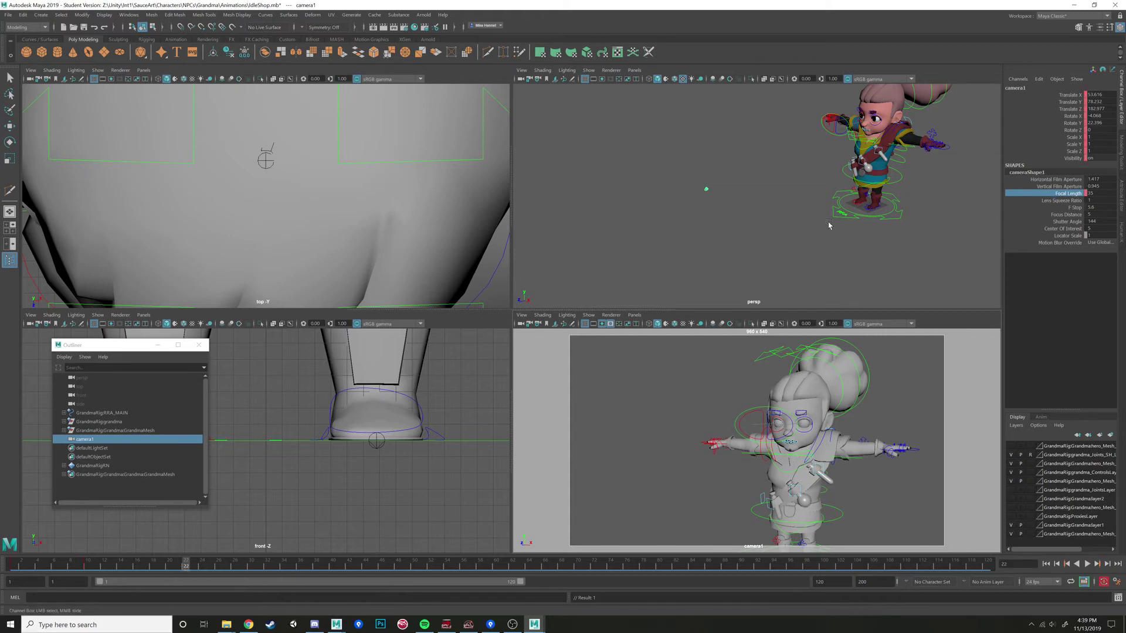
{"action": "middle_click_drag", "start_coordinate": [828, 211], "coordinate": [845, 211]}
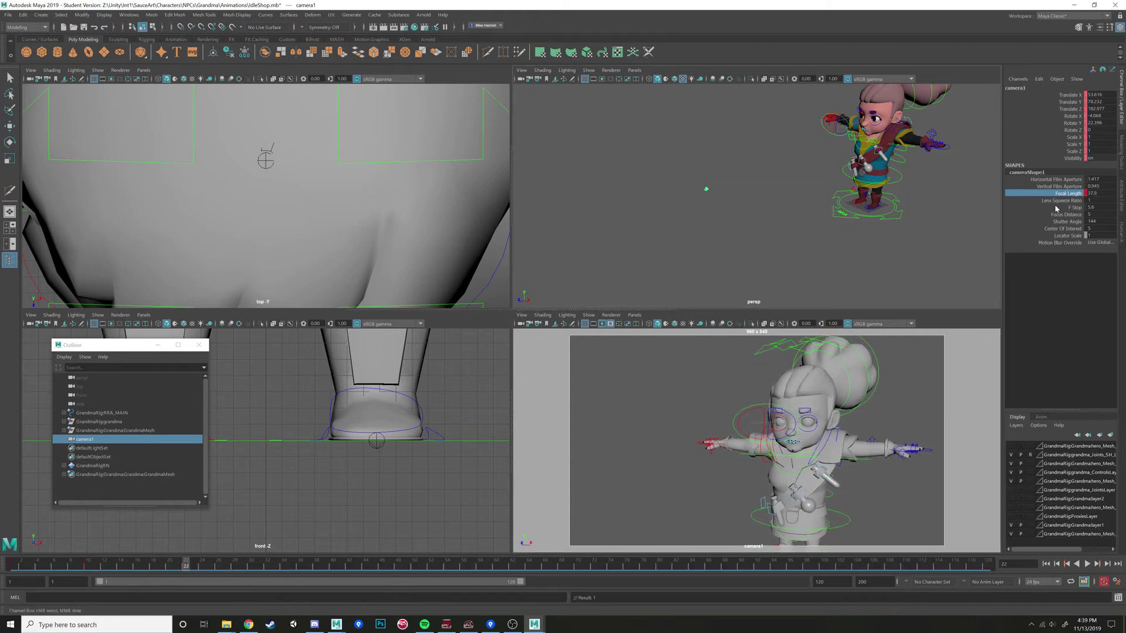
{"action": "middle_click_drag", "start_coordinate": [744, 212], "coordinate": [807, 208]}
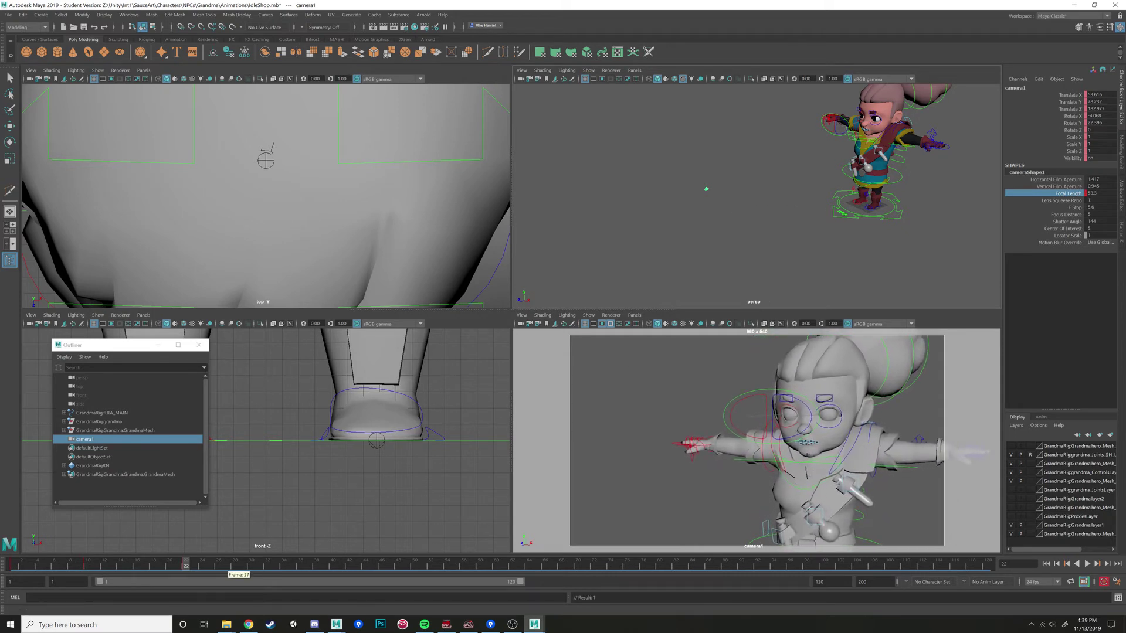
Delete camera1's focal length keyframes from frame 10 through frame 22 and return to frame 1
{"action": "left_click_drag", "start_coordinate": [184, 569], "coordinate": [96, 566]}
{"action": "right_click", "coordinate": [126, 564]}
{"action": "left_click", "coordinate": [140, 445]}
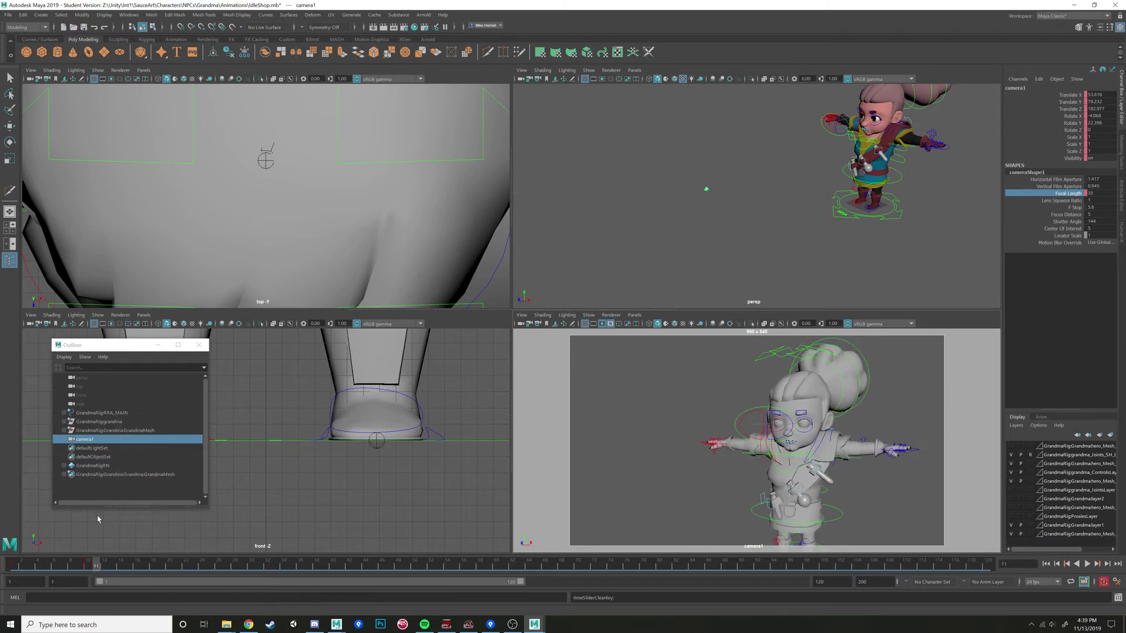
{"action": "right_click", "coordinate": [87, 565]}
{"action": "left_click", "coordinate": [71, 566]}
{"action": "left_click", "coordinate": [88, 567]}
{"action": "right_click", "coordinate": [88, 568]}
{"action": "left_click", "coordinate": [124, 448]}
{"action": "left_click_drag", "start_coordinate": [88, 567], "coordinate": [13, 567]}
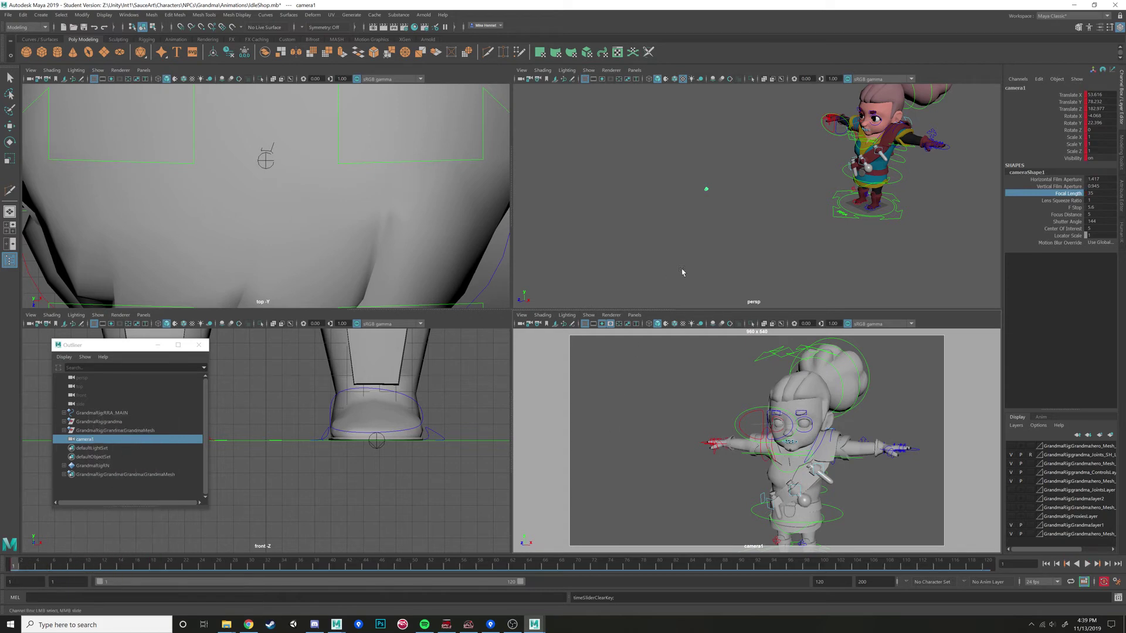
In the general application preferences, set the linear working unit to meter
{"action": "left_click", "coordinate": [129, 14]}
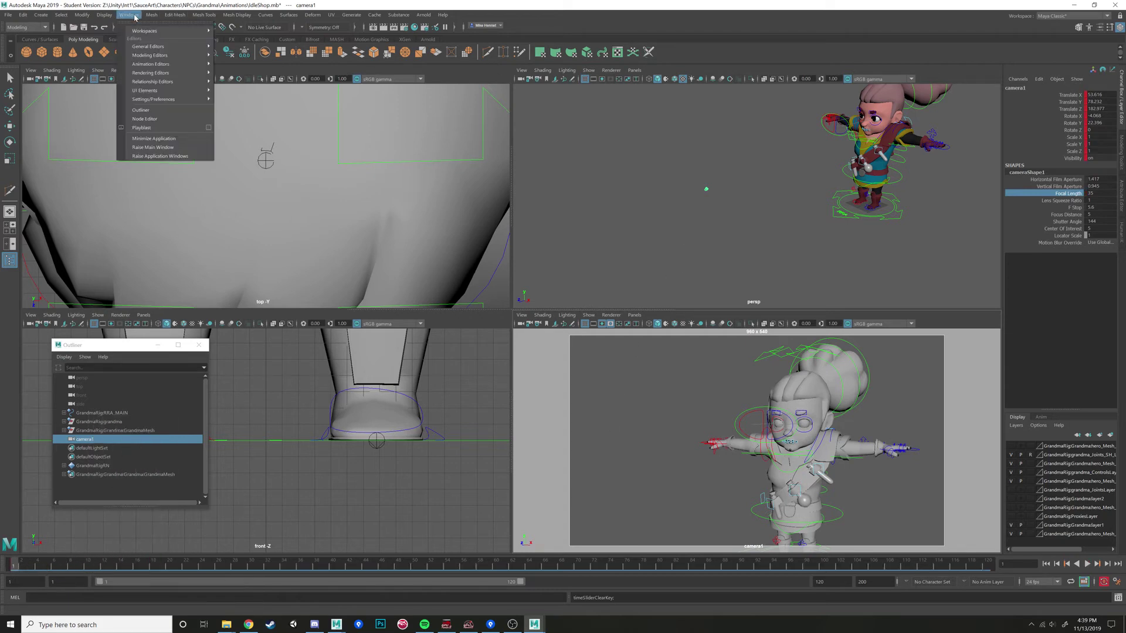
{"action": "mouse_move", "coordinate": [182, 99]}
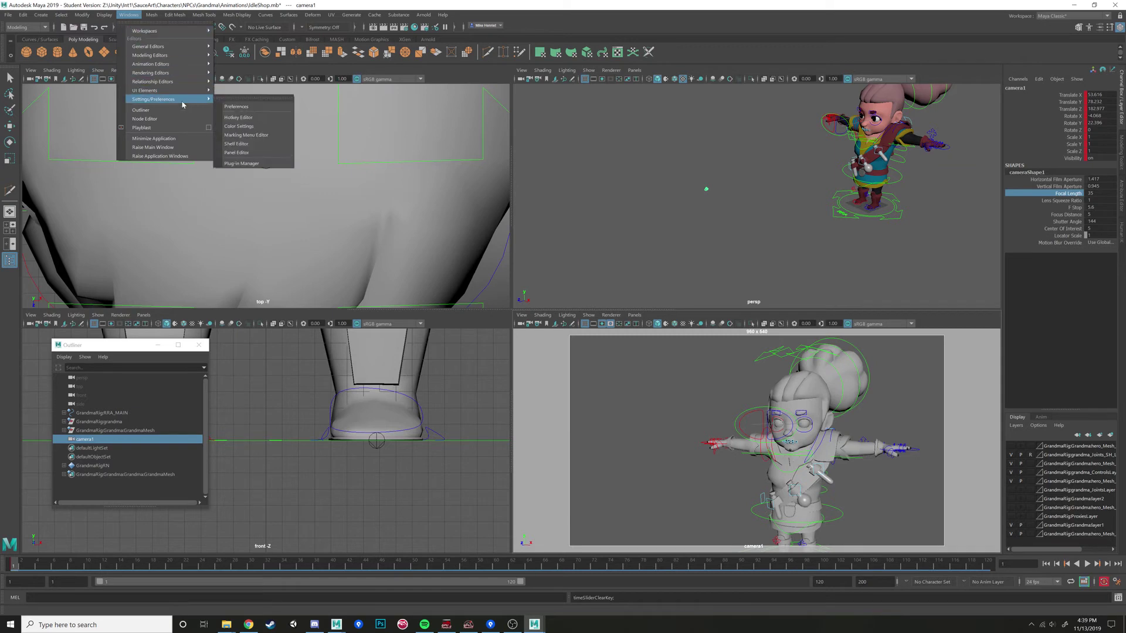
{"action": "left_click", "coordinate": [244, 109]}
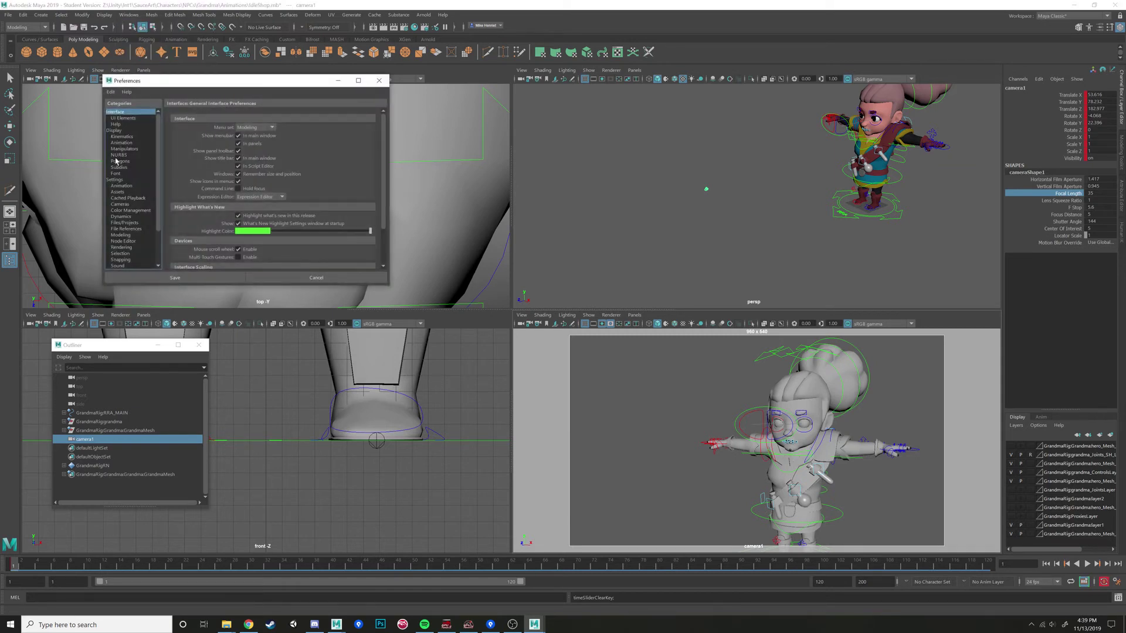
{"action": "left_click", "coordinate": [116, 180]}
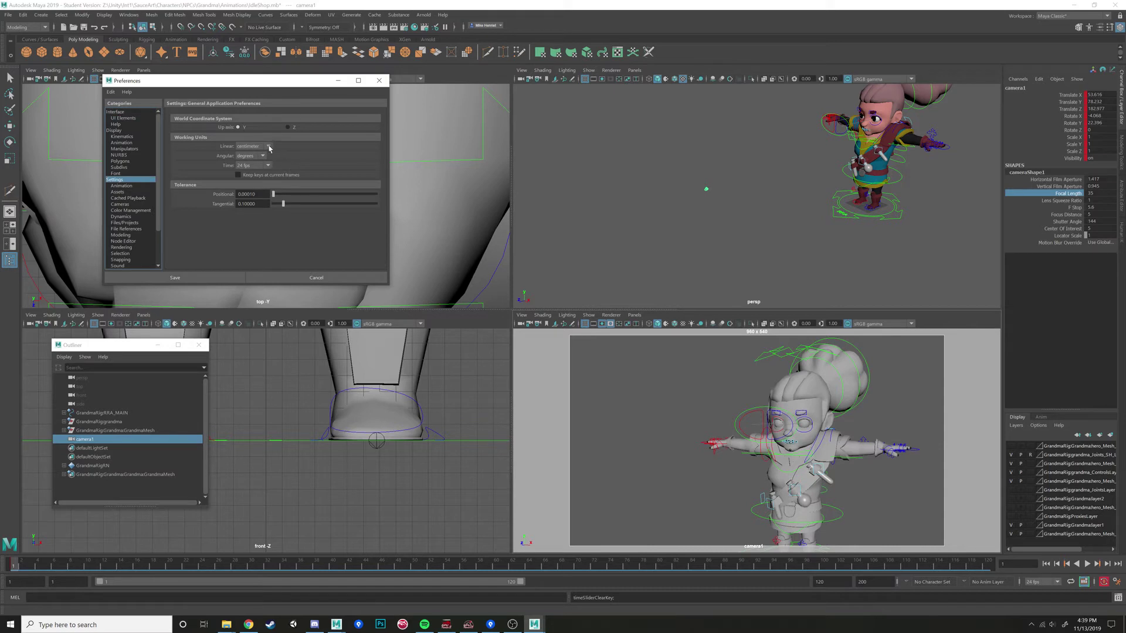
{"action": "left_click", "coordinate": [269, 149]}
{"action": "left_click", "coordinate": [247, 175]}
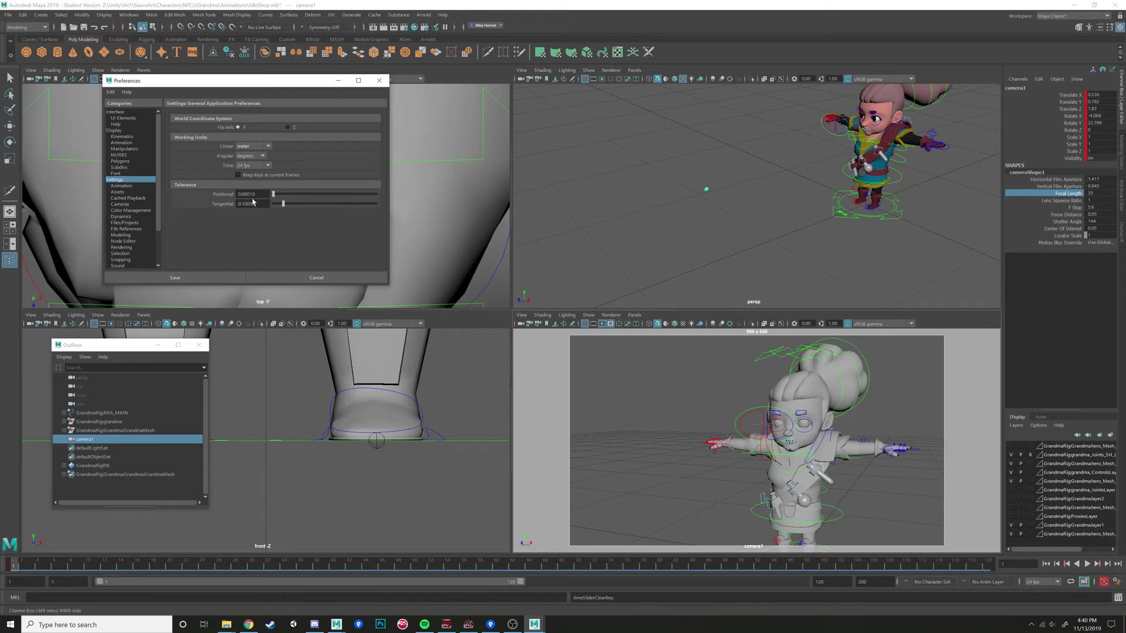
Set the working time unit to 30 fps
{"action": "left_click", "coordinate": [269, 166]}
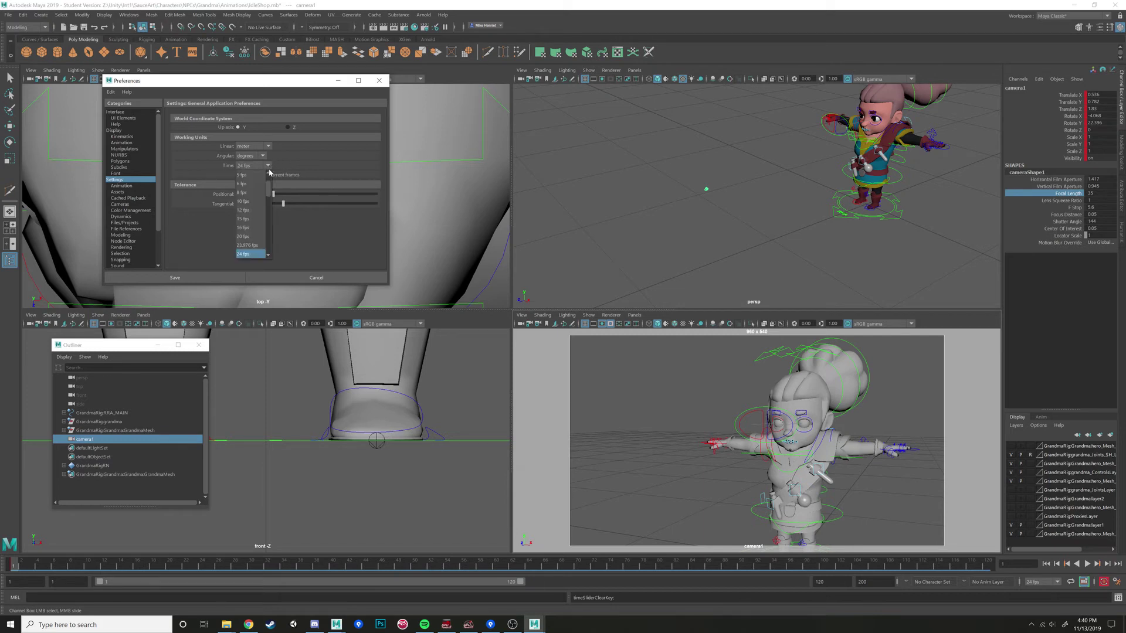
{"action": "scroll", "coordinate": [243, 193], "scroll_direction": "down", "scroll_amount": 2}
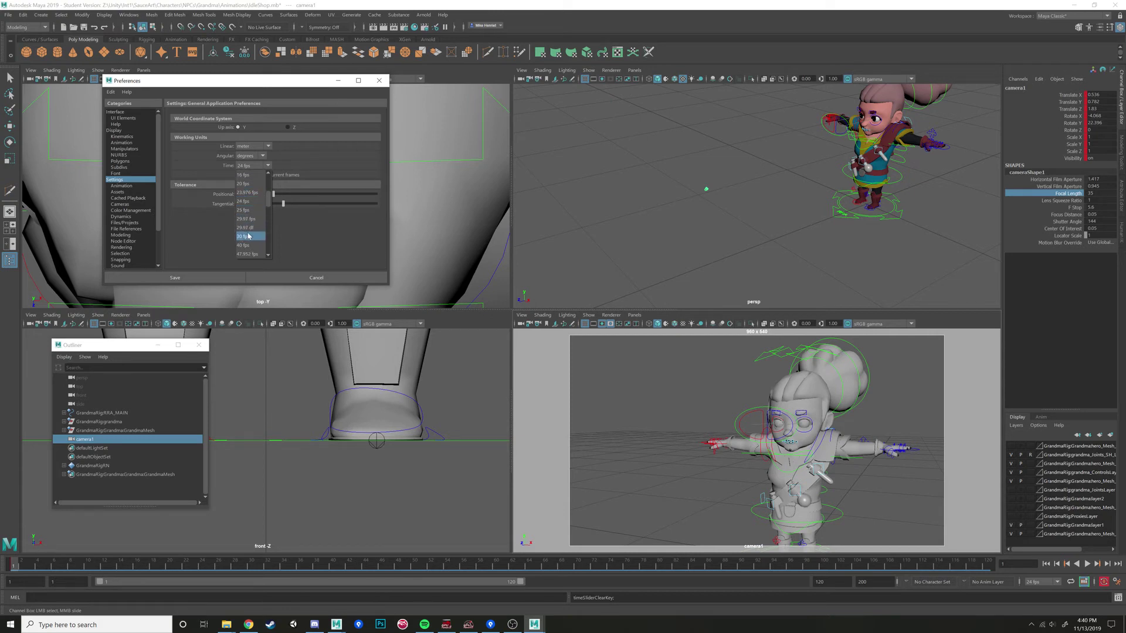
{"action": "left_click", "coordinate": [248, 236]}
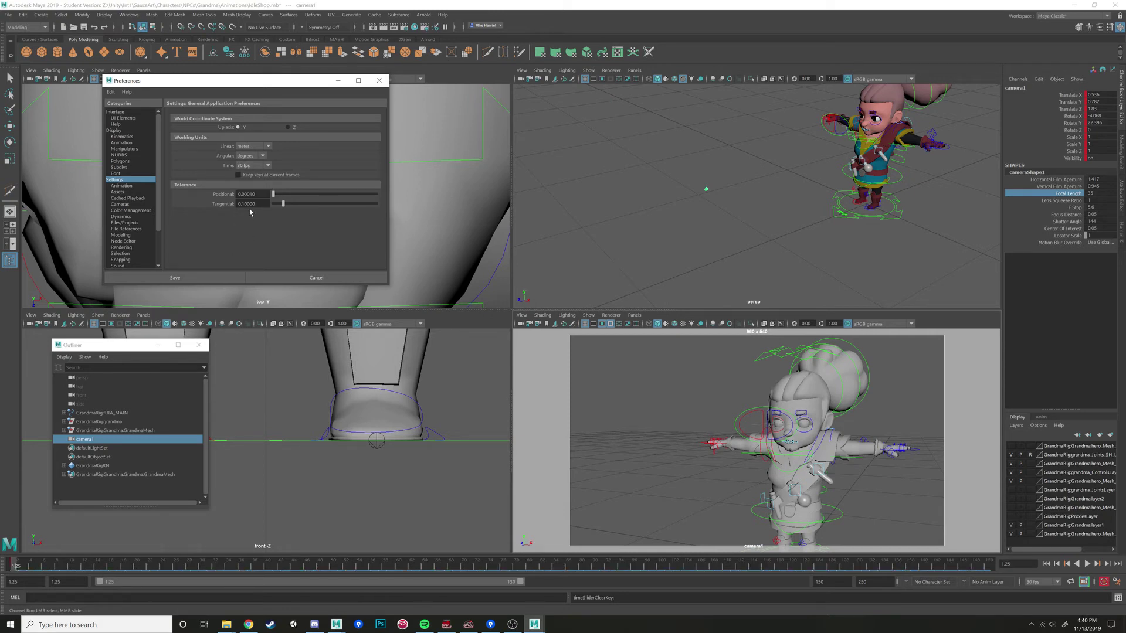
Set the start time of the playback range to 1
{"action": "left_click", "coordinate": [71, 580]}
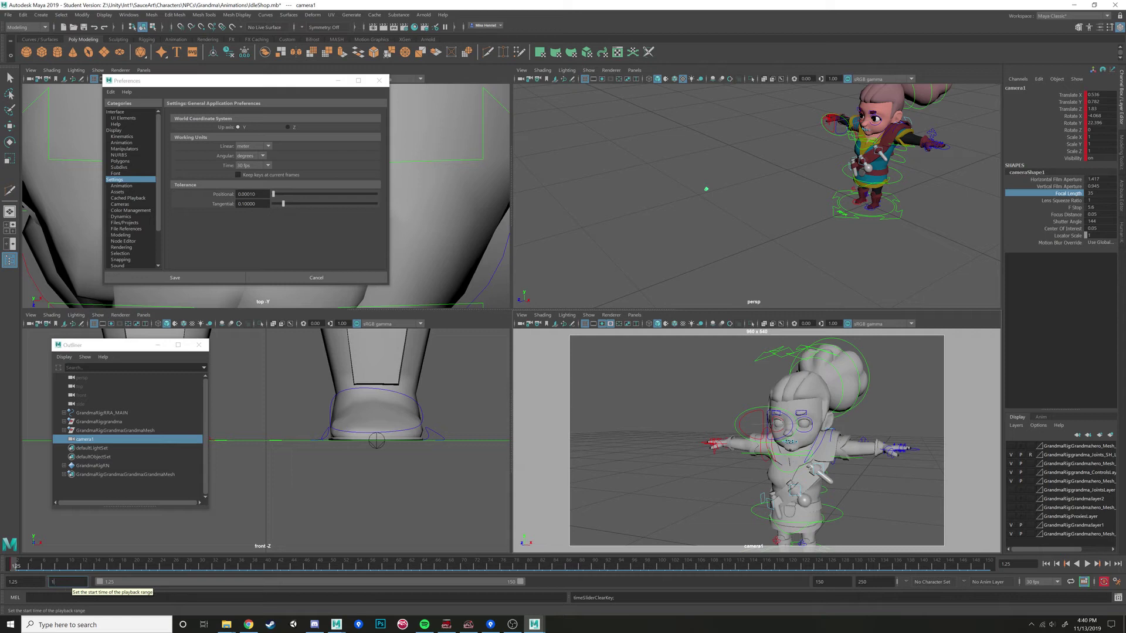
{"action": "key", "text": "Return"}
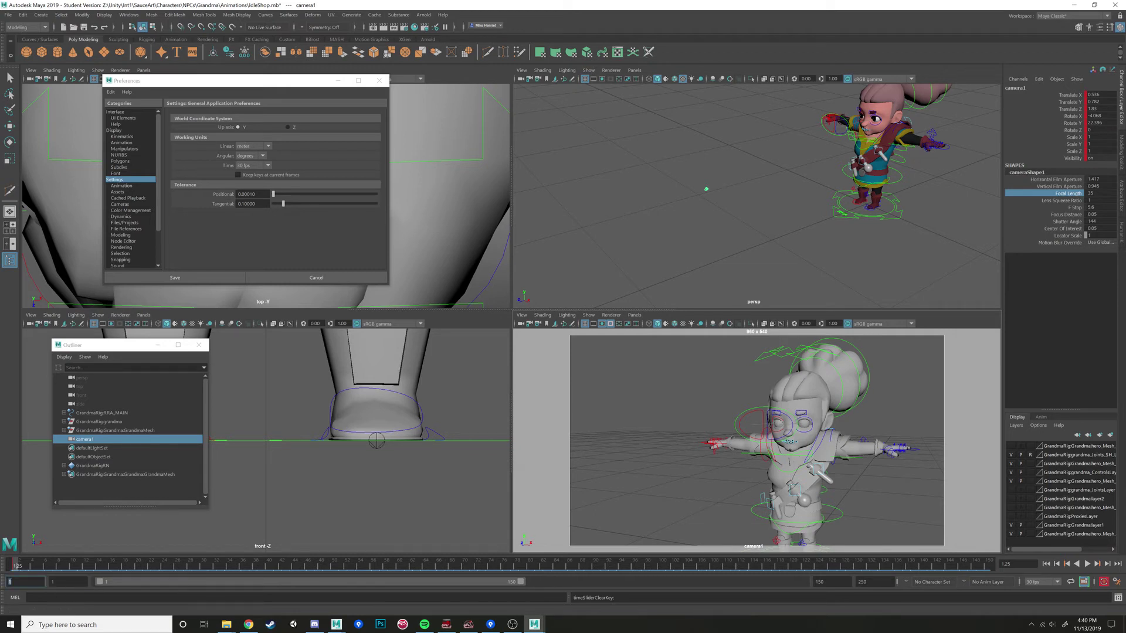
At frame 1, snap camera1's existing keys to whole frames on the timeline
{"action": "left_click", "coordinate": [67, 581]}
{"action": "mouse_move", "coordinate": [17, 568]}
{"action": "left_mouse_down"}
{"action": "mouse_move", "coordinate": [51, 569]}
{"action": "mouse_move", "coordinate": [3, 570]}
{"action": "mouse_move", "coordinate": [12, 566]}
{"action": "left_mouse_up"}
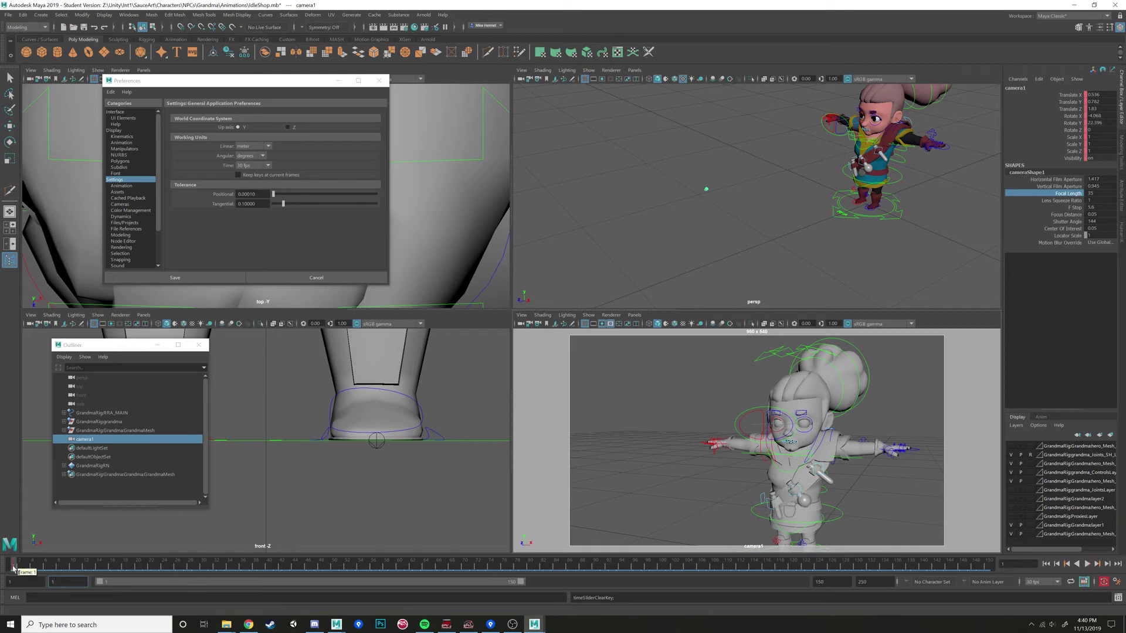
{"action": "right_click", "coordinate": [13, 568]}
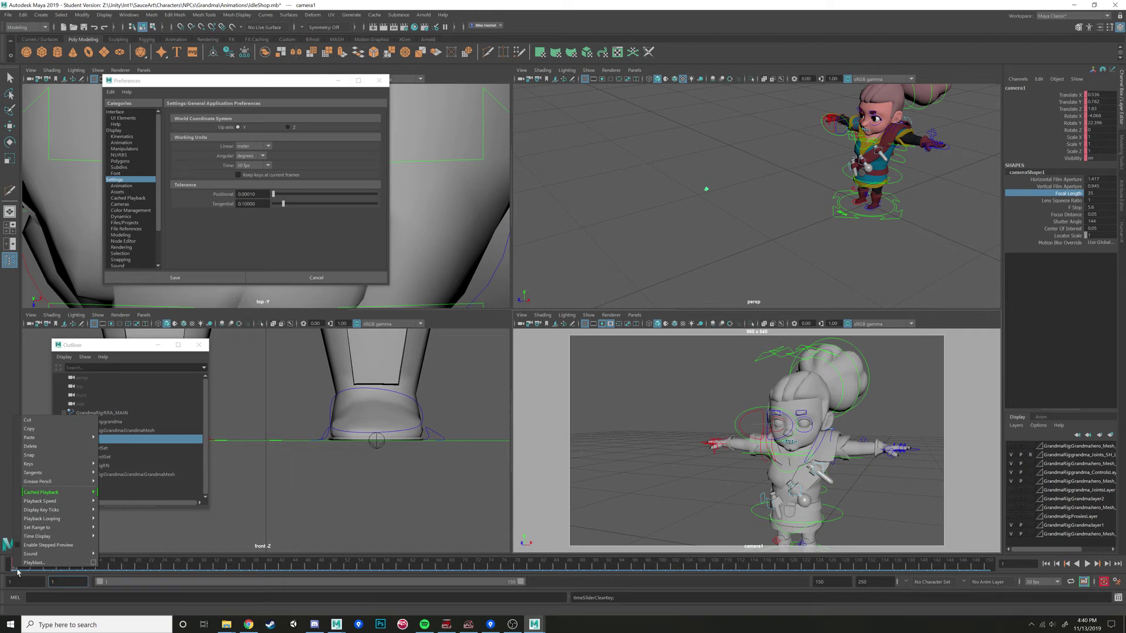
{"action": "right_click", "coordinate": [15, 569]}
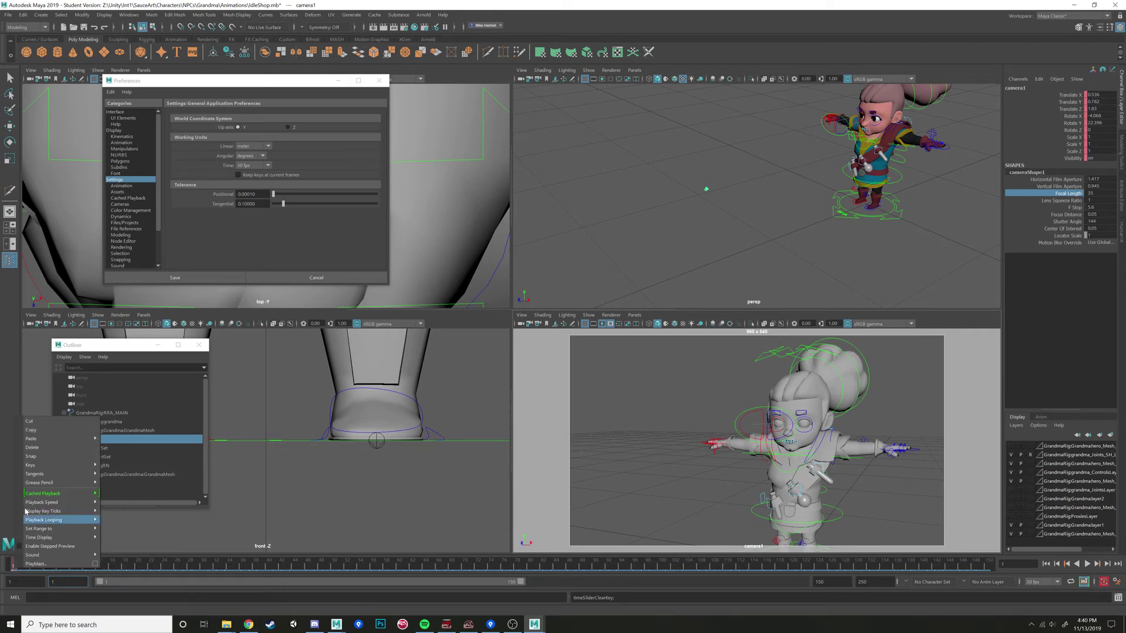
{"action": "left_click", "coordinate": [62, 459]}
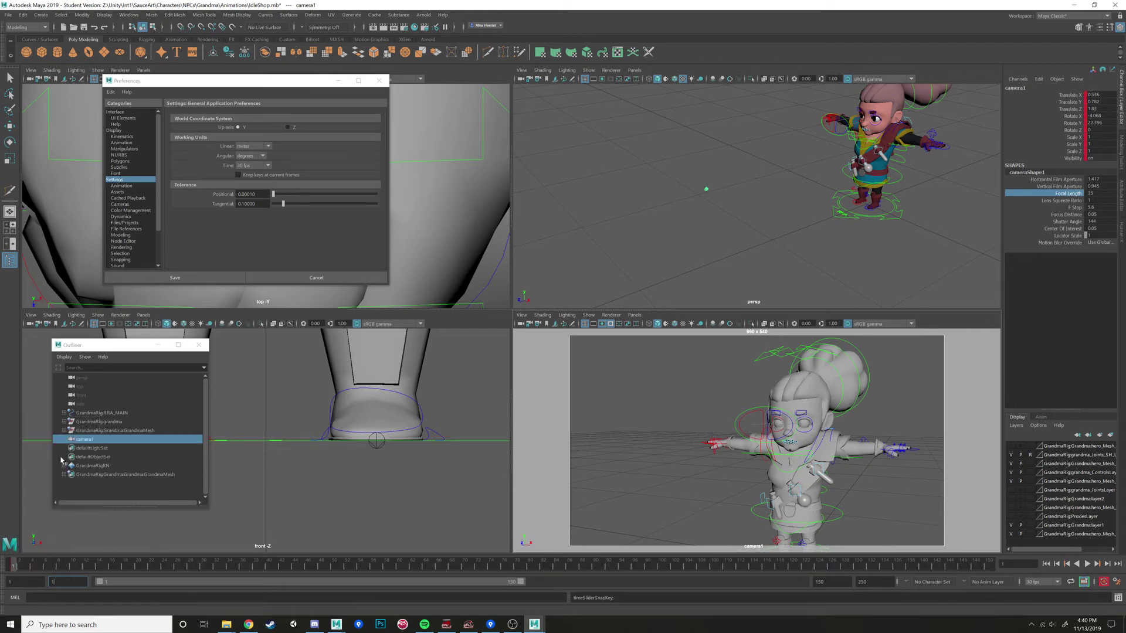
{"action": "left_click", "coordinate": [13, 569]}
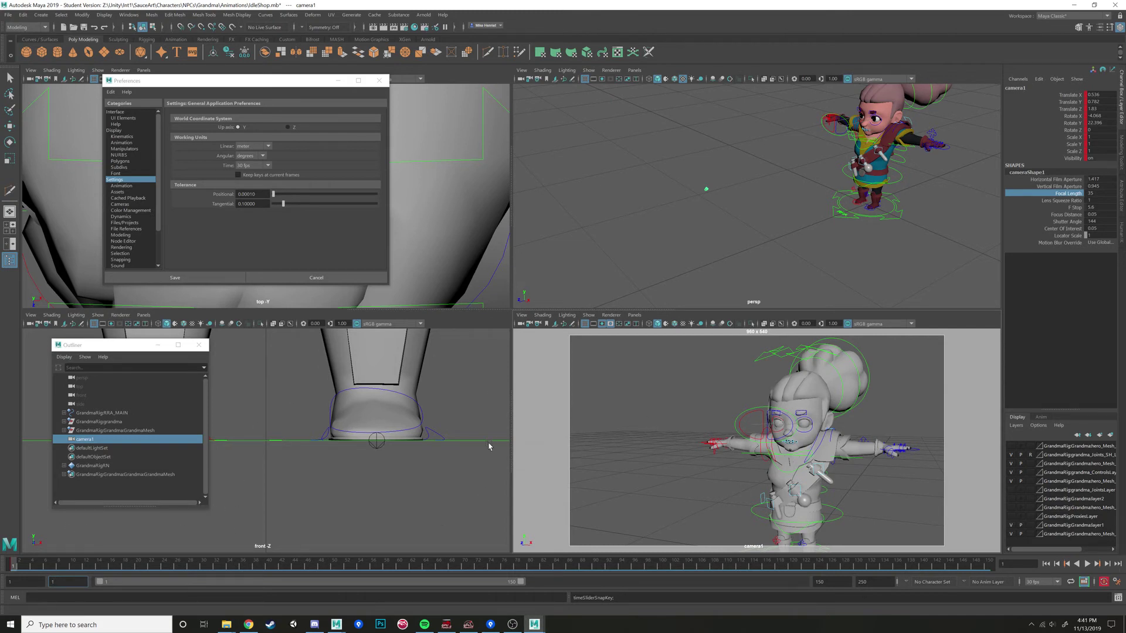
Try working time units of 24 fps and 12 fps in the preferences
{"action": "left_click", "coordinate": [268, 166]}
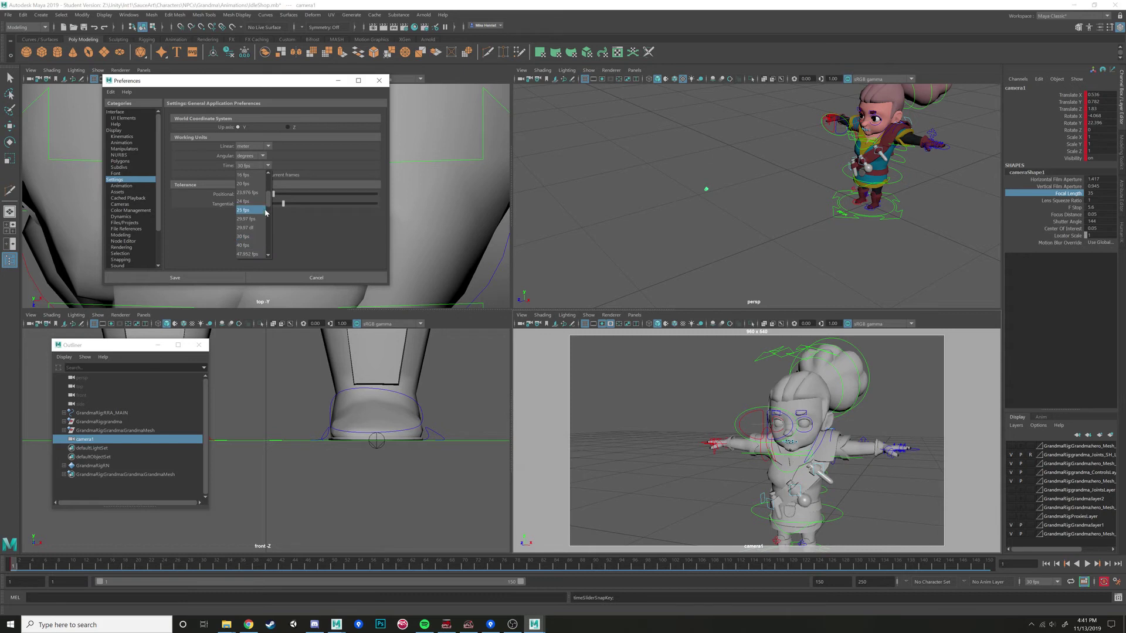
{"action": "left_click", "coordinate": [249, 201]}
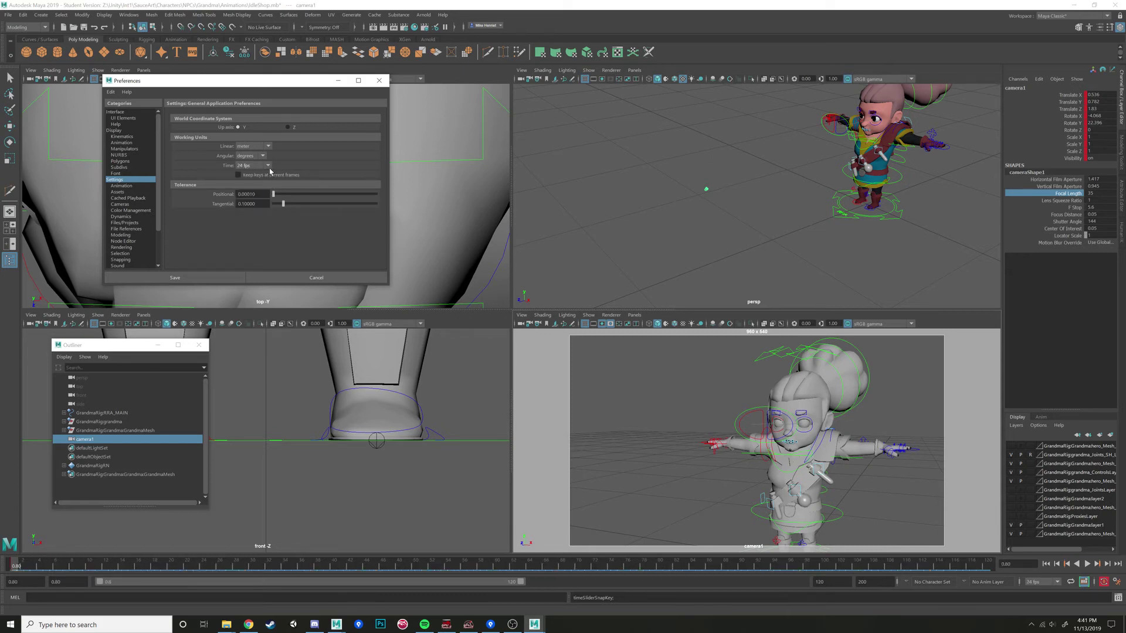
{"action": "left_click", "coordinate": [269, 166]}
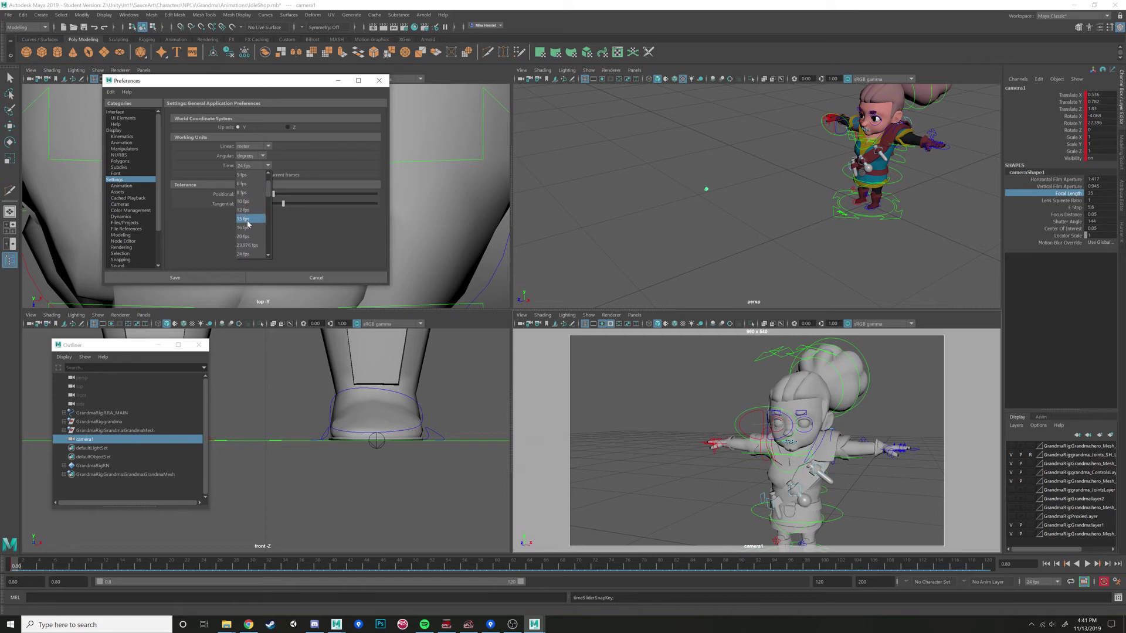
{"action": "left_click", "coordinate": [248, 211]}
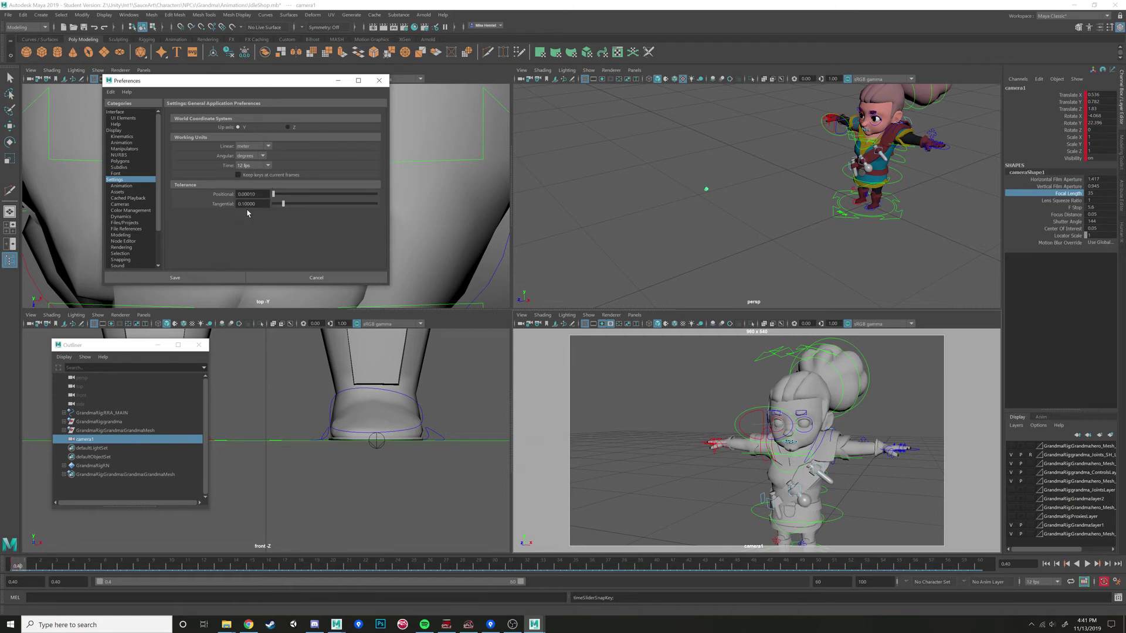
{"action": "left_click", "coordinate": [268, 167]}
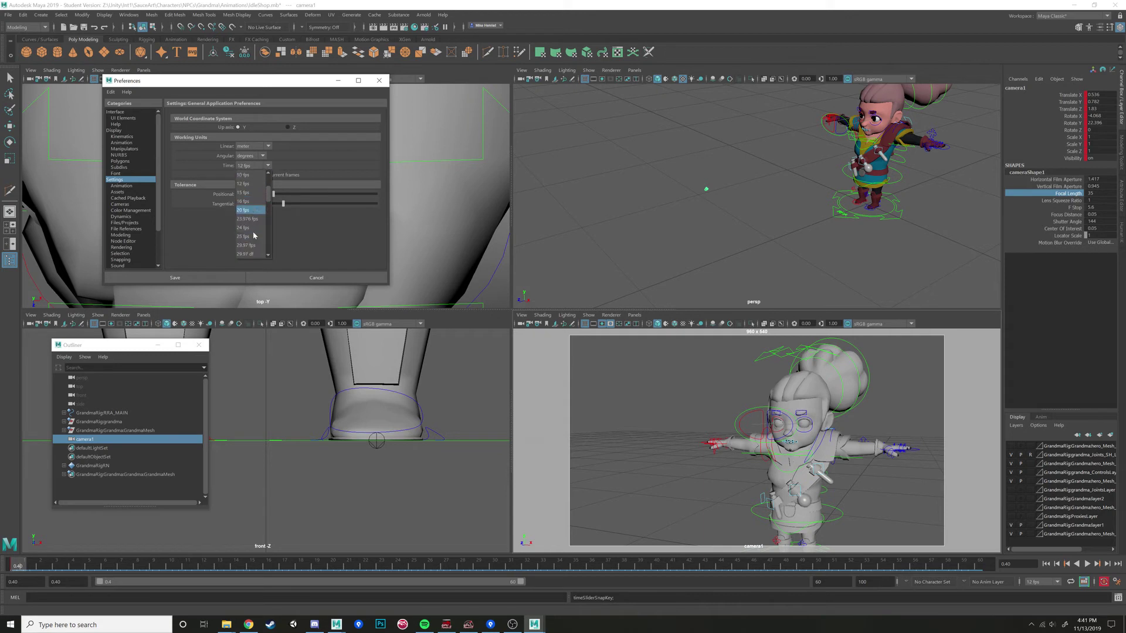
{"action": "left_click", "coordinate": [253, 228]}
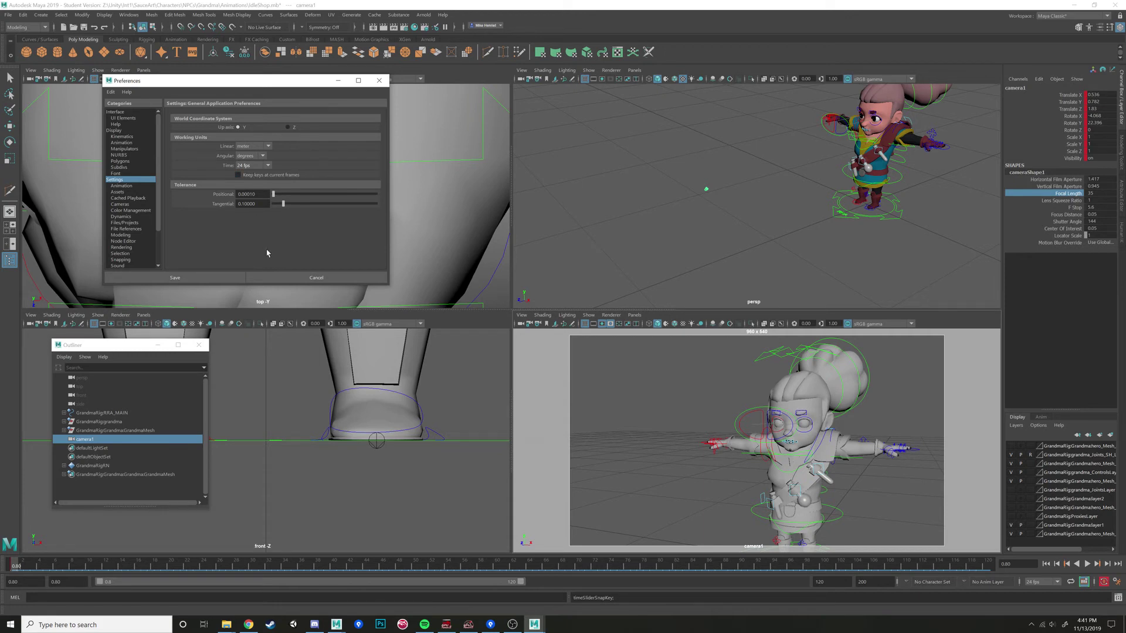
Set the working time unit to 30 fps and save the preferences
{"action": "left_click", "coordinate": [268, 166]}
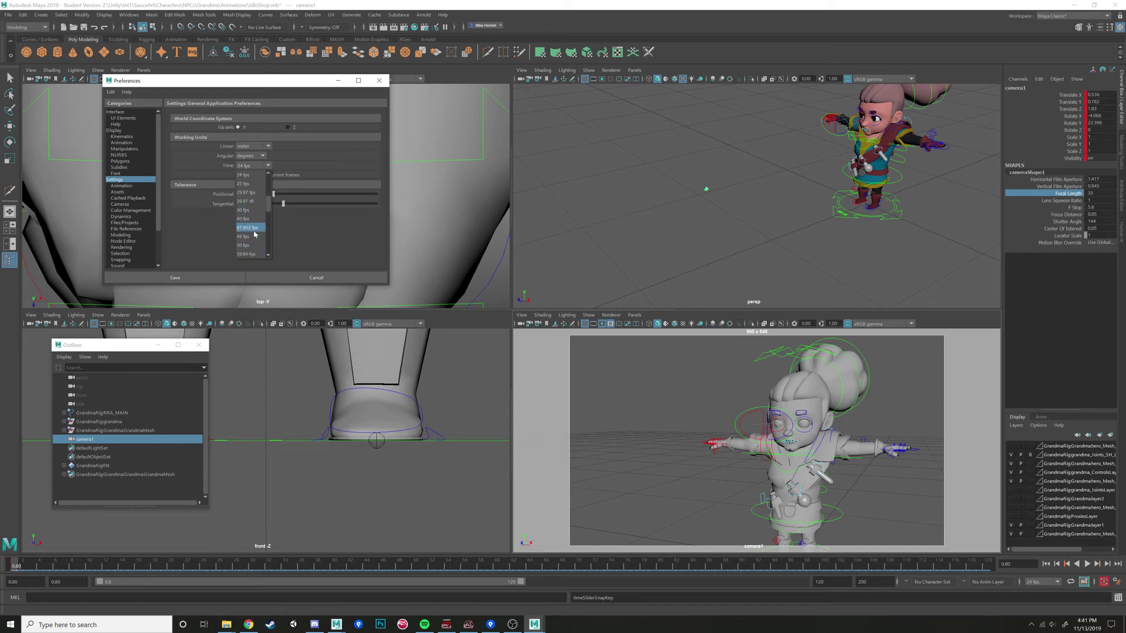
{"action": "left_click", "coordinate": [244, 210]}
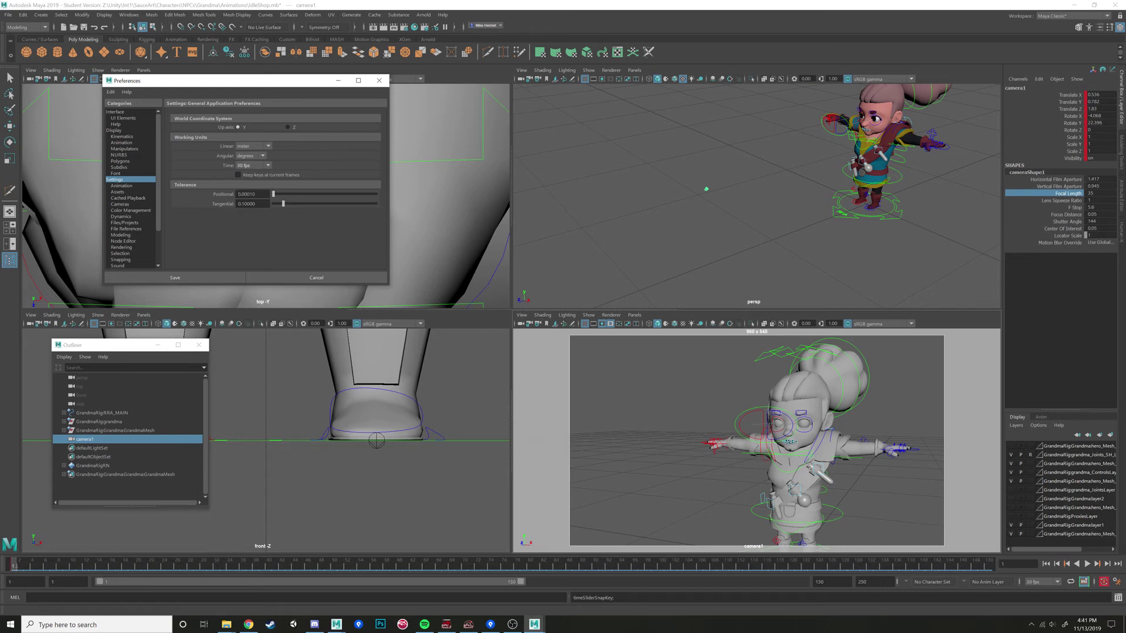
{"action": "left_click", "coordinate": [176, 277]}
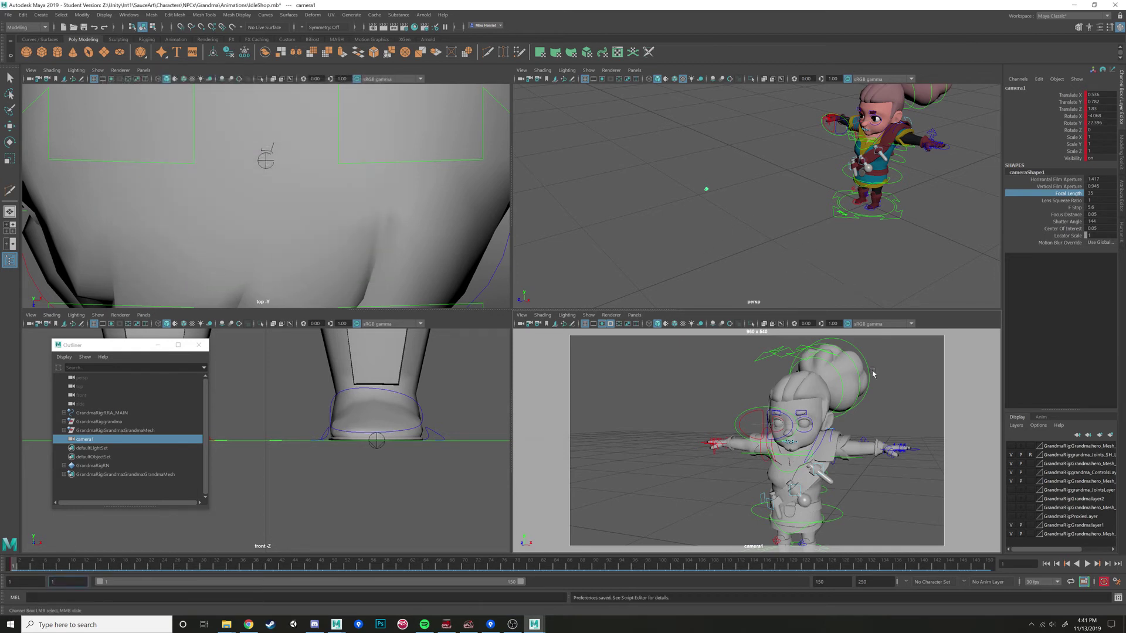
Create a polygon cube, scale it uniformly to about a quarter size and position it in front of Grandma
{"action": "left_click_drag", "start_coordinate": [729, 174], "coordinate": [706, 186]}
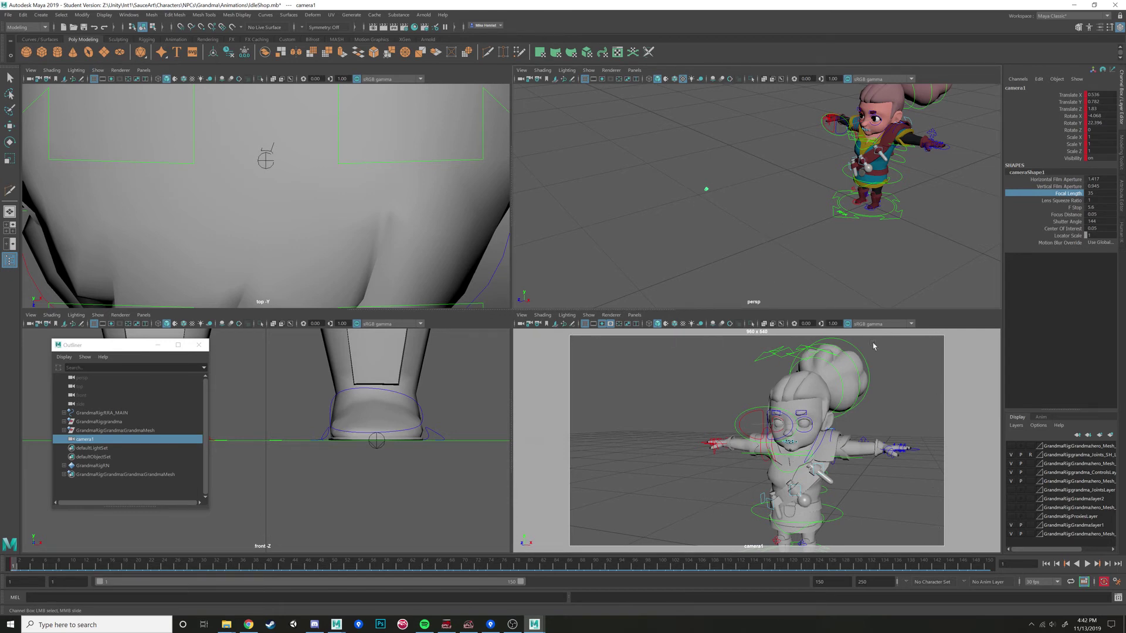
{"action": "left_click", "coordinate": [42, 52]}
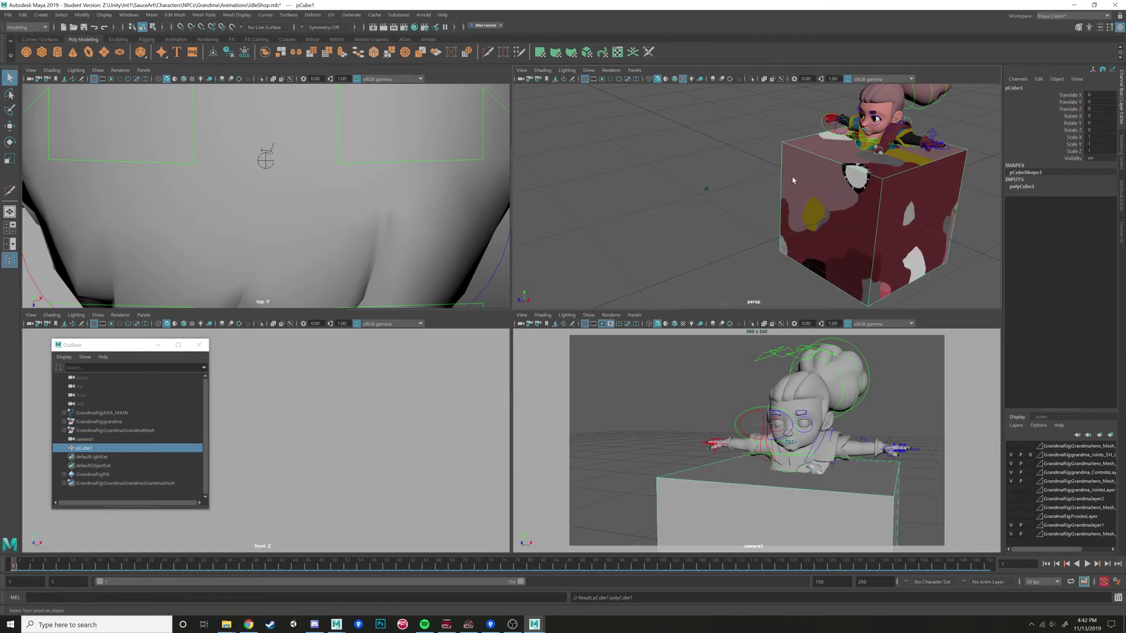
{"action": "key", "text": "r"}
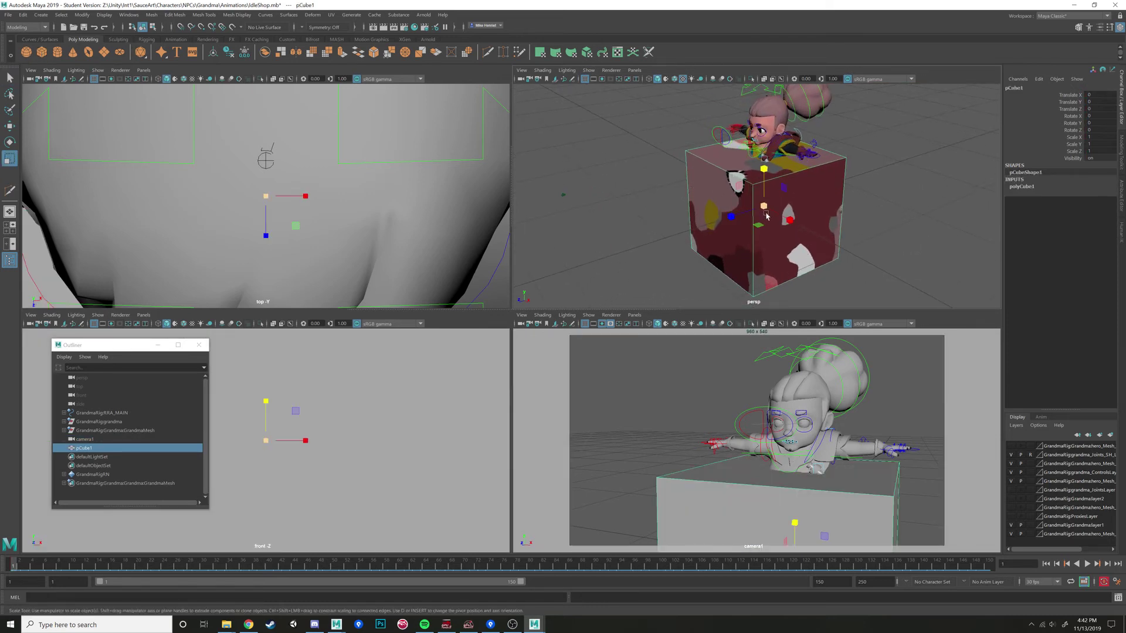
{"action": "left_click_drag", "start_coordinate": [764, 208], "coordinate": [697, 224]}
{"action": "key", "text": "w"}
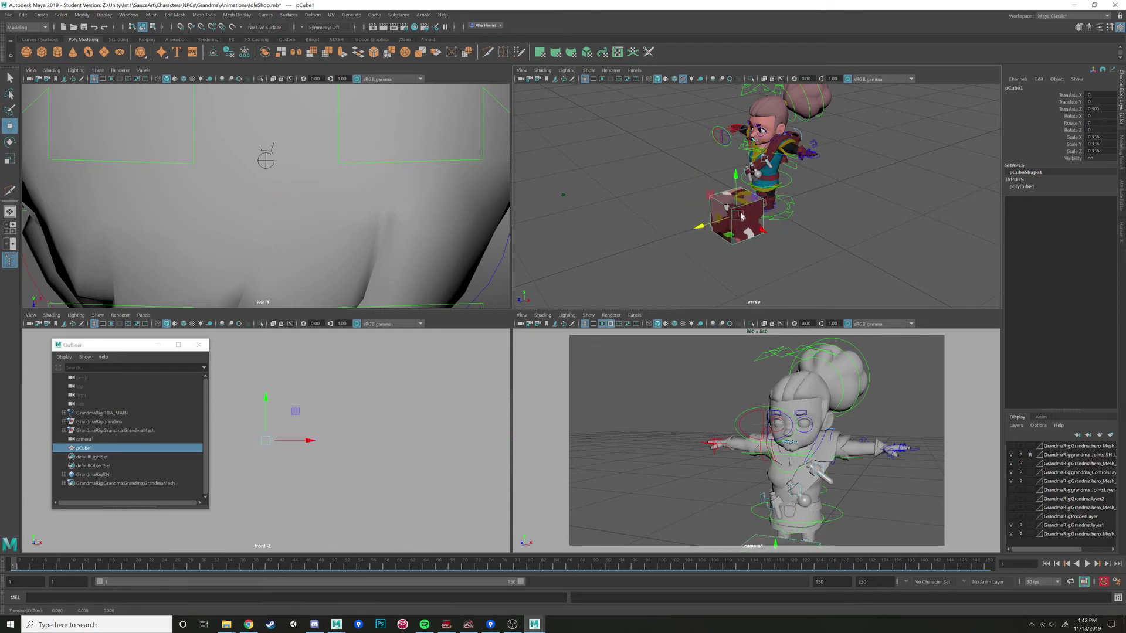
Assign a new Lambert material to the cube and stretch it along X into a long block
{"action": "right_click_drag", "start_coordinate": [723, 203], "coordinate": [733, 423]}
{"action": "left_click", "coordinate": [449, 262]}
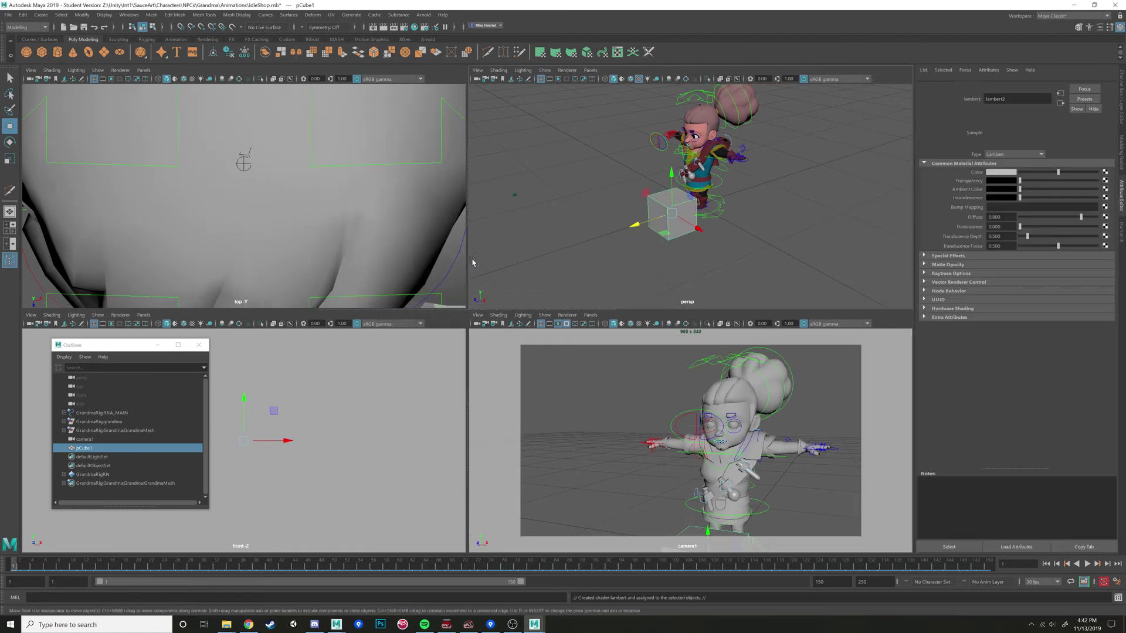
{"action": "key", "text": "r"}
{"action": "left_click_drag", "start_coordinate": [692, 231], "coordinate": [727, 272]}
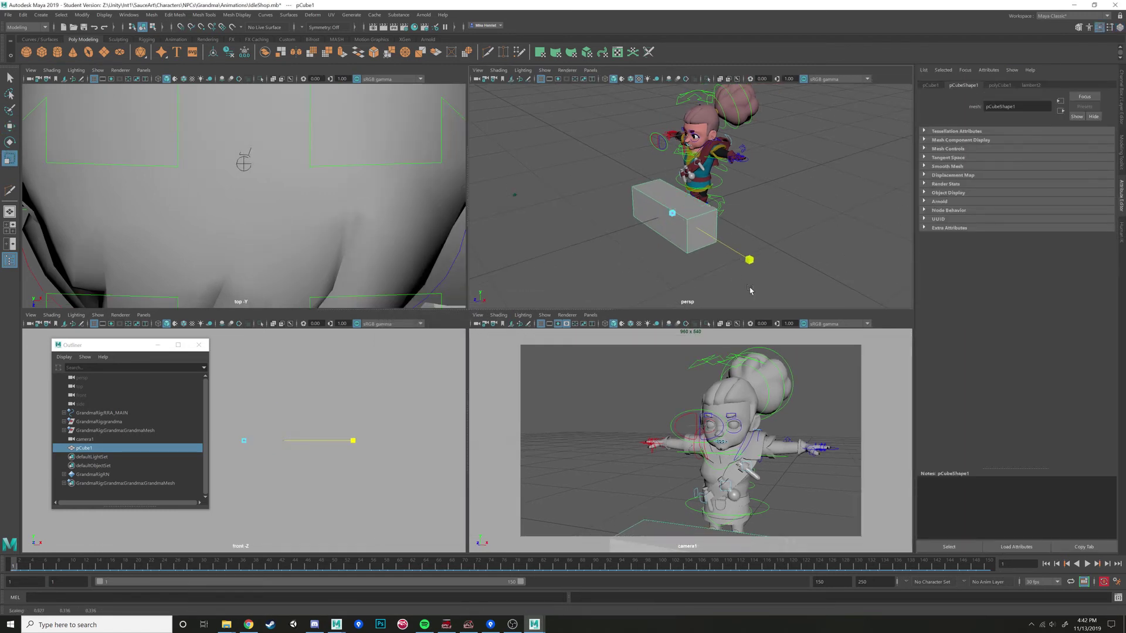
Raise the long block and adjust its distance so it stands just in front of Grandma like a counter
{"action": "key", "text": "w"}
{"action": "left_click_drag", "start_coordinate": [672, 176], "coordinate": [638, 191]}
{"action": "left_click_drag", "start_coordinate": [692, 219], "coordinate": [685, 220]}
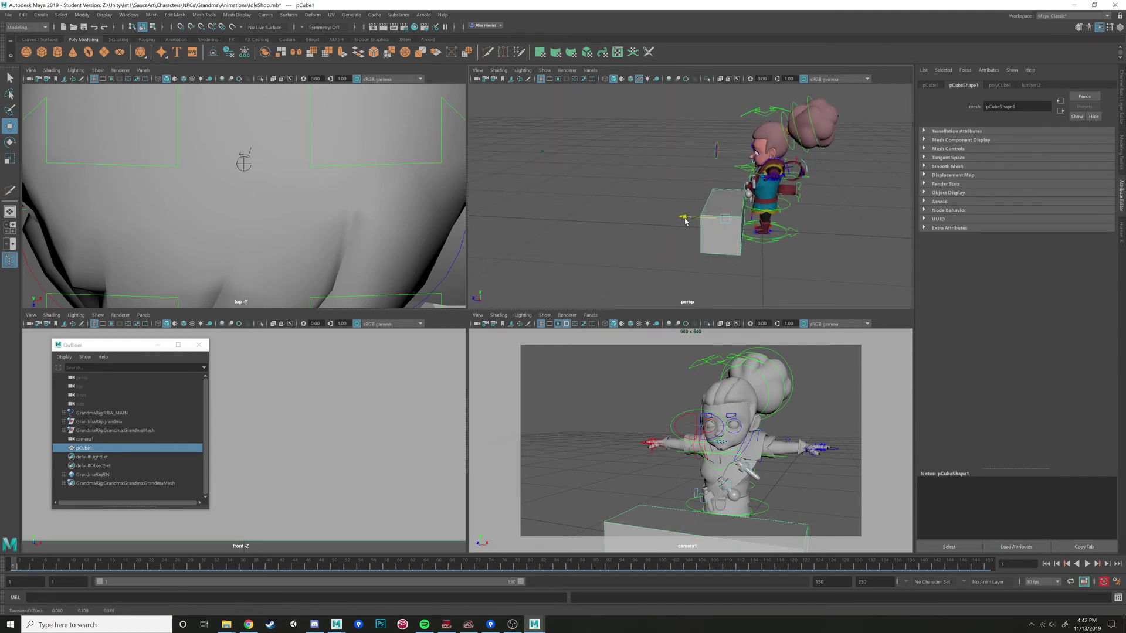
{"action": "left_click_drag", "start_coordinate": [728, 176], "coordinate": [726, 173]}
{"action": "middle_click_drag", "start_coordinate": [727, 174], "coordinate": [732, 147], "text": "alt"}
Tilt camera1 downward so more of the front block enters the frame
{"action": "left_click", "coordinate": [547, 125]}
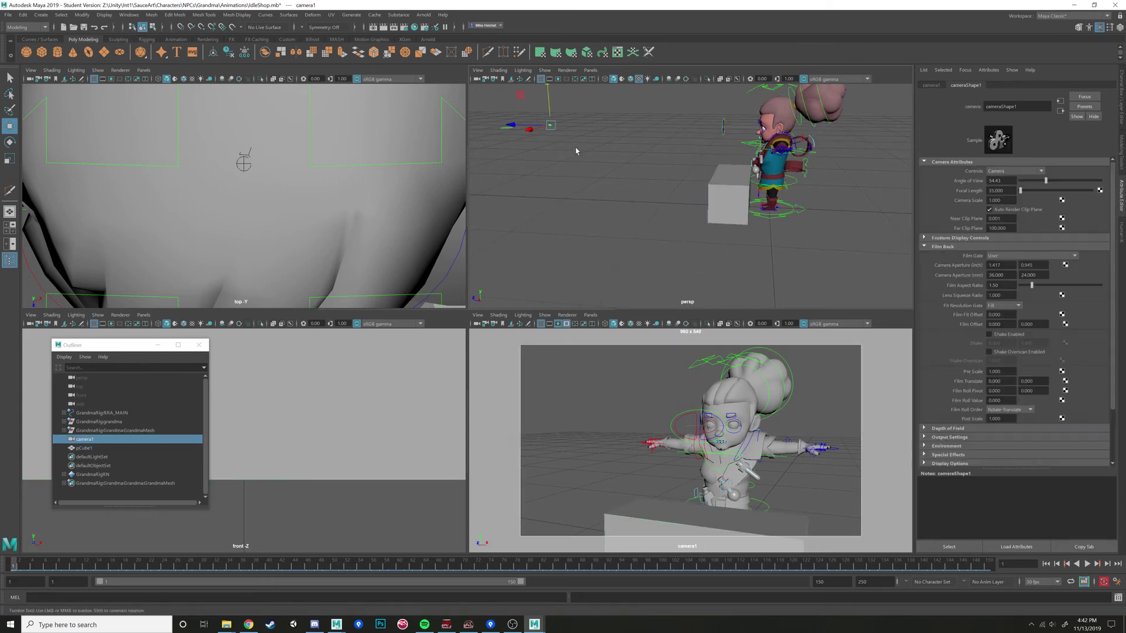
{"action": "key", "text": "e"}
{"action": "left_click_drag", "start_coordinate": [534, 94], "coordinate": [533, 86]}
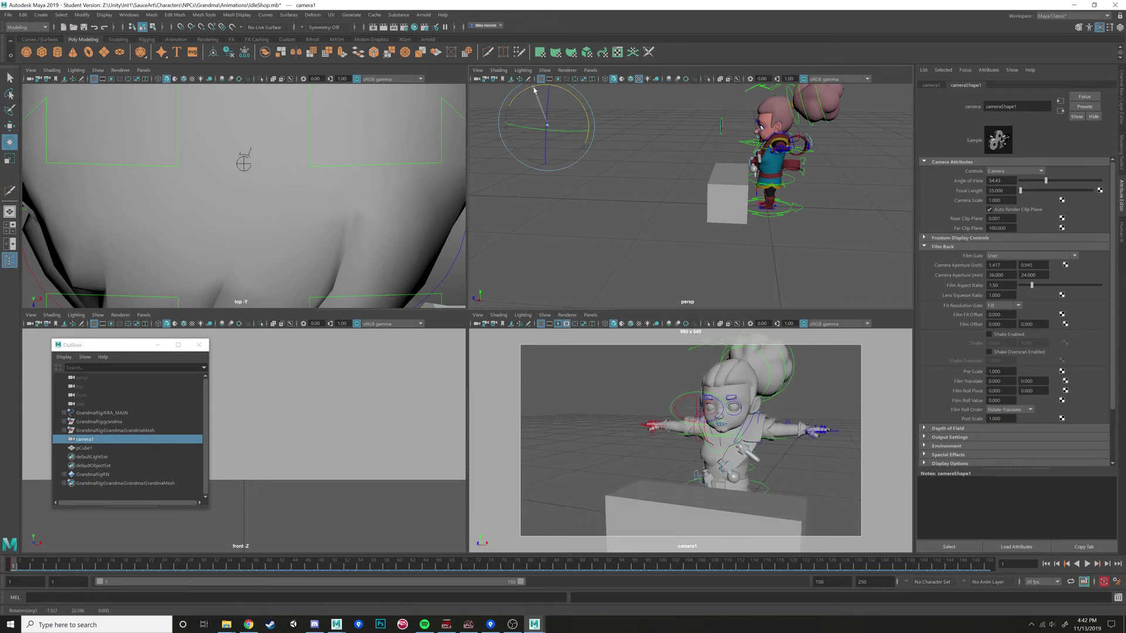
Tilt camera1 slightly back up to balance Grandma and the front block in the frame
{"action": "left_click", "coordinate": [721, 196]}
{"action": "left_click_drag", "start_coordinate": [652, 227], "coordinate": [726, 234], "text": "alt"}
{"action": "key", "text": "w"}
{"action": "middle_click_drag", "start_coordinate": [674, 228], "coordinate": [742, 247], "text": "alt"}
{"action": "scroll", "coordinate": [741, 247], "scroll_direction": "down", "scroll_amount": 2}
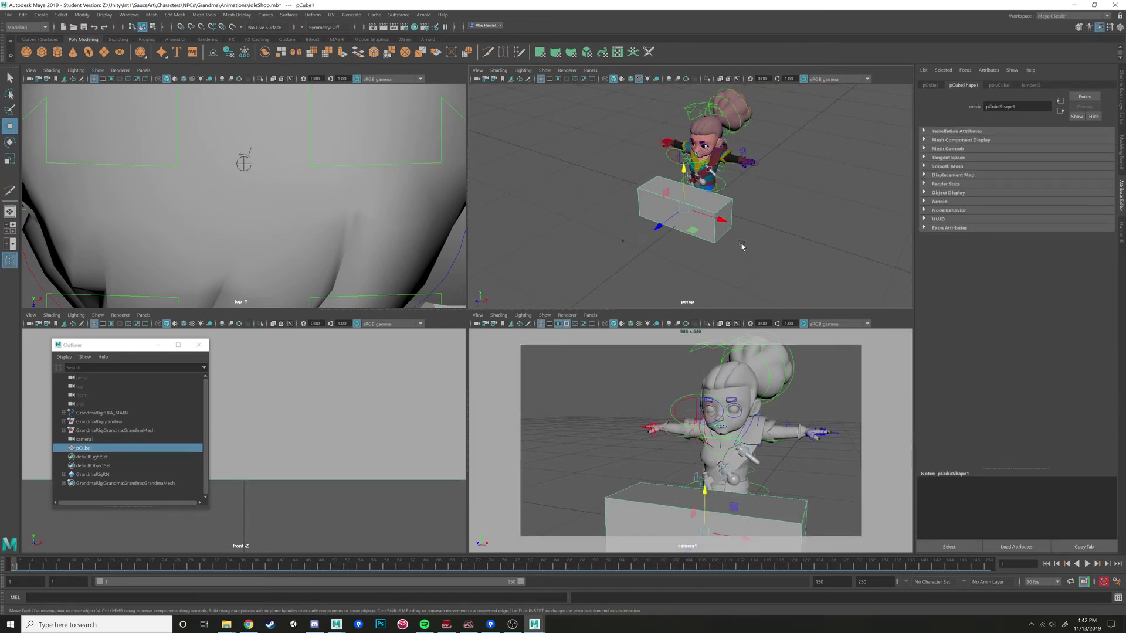
{"action": "scroll", "coordinate": [631, 191], "scroll_direction": "down", "scroll_amount": 3}
{"action": "left_click_drag", "start_coordinate": [662, 236], "coordinate": [633, 230], "text": "alt"}
{"action": "left_click", "coordinate": [625, 200]}
{"action": "key", "text": "e"}
{"action": "left_click_drag", "start_coordinate": [610, 177], "coordinate": [608, 179]}
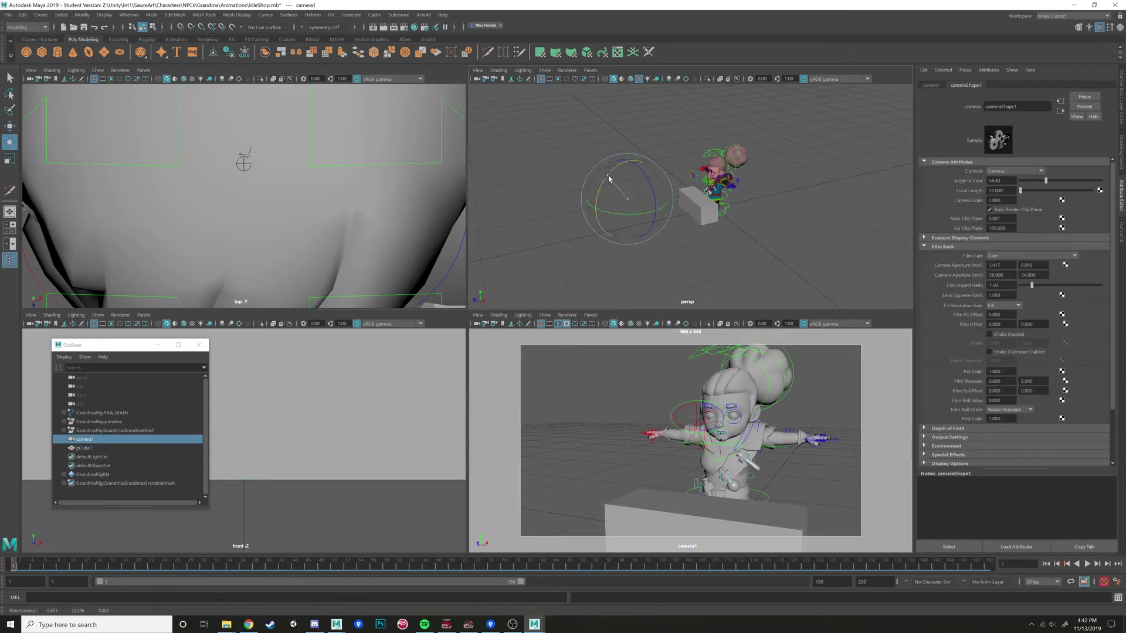
Duplicate the front block and place the copy behind Grandma as a longer, slightly angled block
{"action": "left_click", "coordinate": [706, 205]}
{"action": "scroll", "coordinate": [721, 252], "scroll_direction": "up", "scroll_amount": 3}
{"action": "left_click_drag", "start_coordinate": [722, 253], "coordinate": [859, 196], "text": "alt"}
{"action": "key", "text": "ctrl+d"}
{"action": "key", "text": "w"}
{"action": "key", "text": "e"}
{"action": "key", "text": "r"}
{"action": "key", "text": "w"}
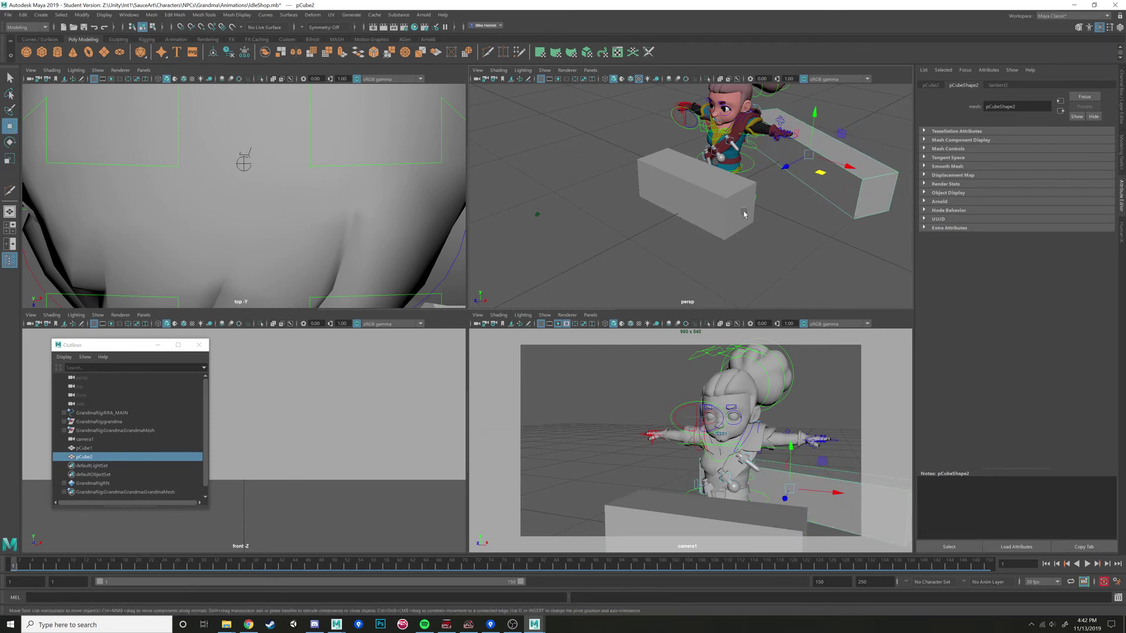
Lengthen the front block by moving the vertices at its camera-left end outward, and return to object mode
{"action": "left_click", "coordinate": [720, 211]}
{"action": "left_click_drag", "start_coordinate": [732, 221], "coordinate": [670, 183], "text": "alt"}
{"action": "right_click_drag", "start_coordinate": [667, 180], "coordinate": [627, 174]}
{"action": "left_click_drag", "start_coordinate": [592, 145], "coordinate": [669, 245]}
{"action": "left_click_drag", "start_coordinate": [688, 190], "coordinate": [639, 217]}
{"action": "left_click", "coordinate": [775, 204]}
{"action": "right_click_drag", "start_coordinate": [679, 195], "coordinate": [701, 171]}
Duplicate the back block, scale the copy down and move it up beyond the original
{"action": "left_click", "coordinate": [857, 184]}
{"action": "scroll", "coordinate": [858, 184], "scroll_direction": "down", "scroll_amount": 4}
{"action": "middle_click_drag", "start_coordinate": [809, 209], "coordinate": [765, 216], "text": "alt"}
{"action": "scroll", "coordinate": [764, 216], "scroll_direction": "up", "scroll_amount": 3}
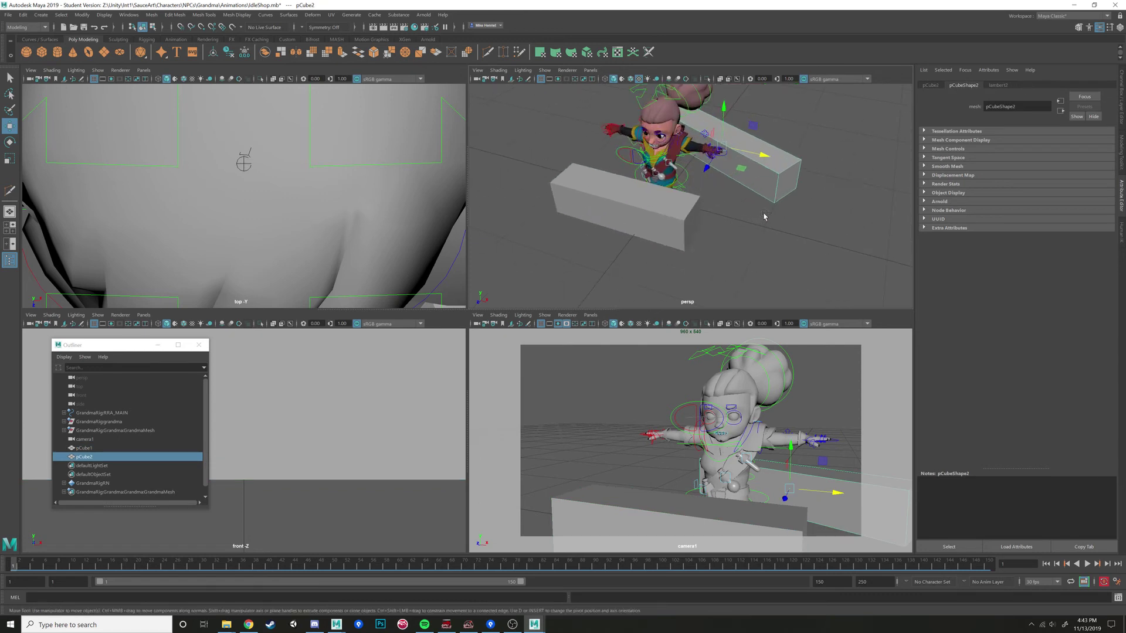
{"action": "key", "text": "ctrl+d"}
{"action": "key", "text": "r"}
{"action": "key", "text": "w"}
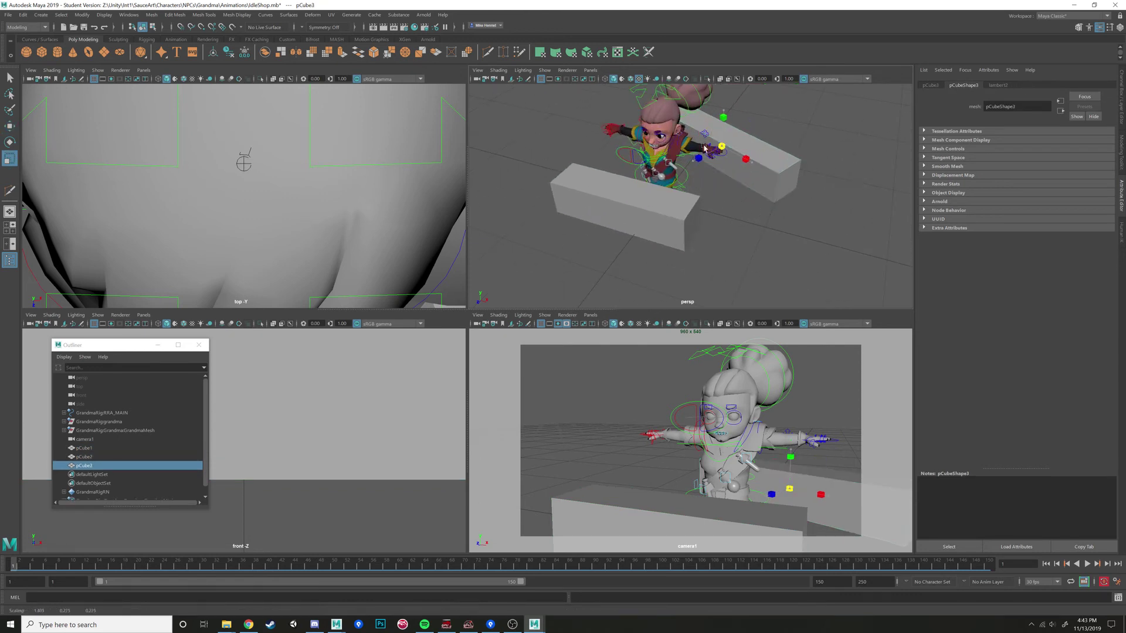
{"action": "left_click_drag", "start_coordinate": [753, 126], "coordinate": [822, 112]}
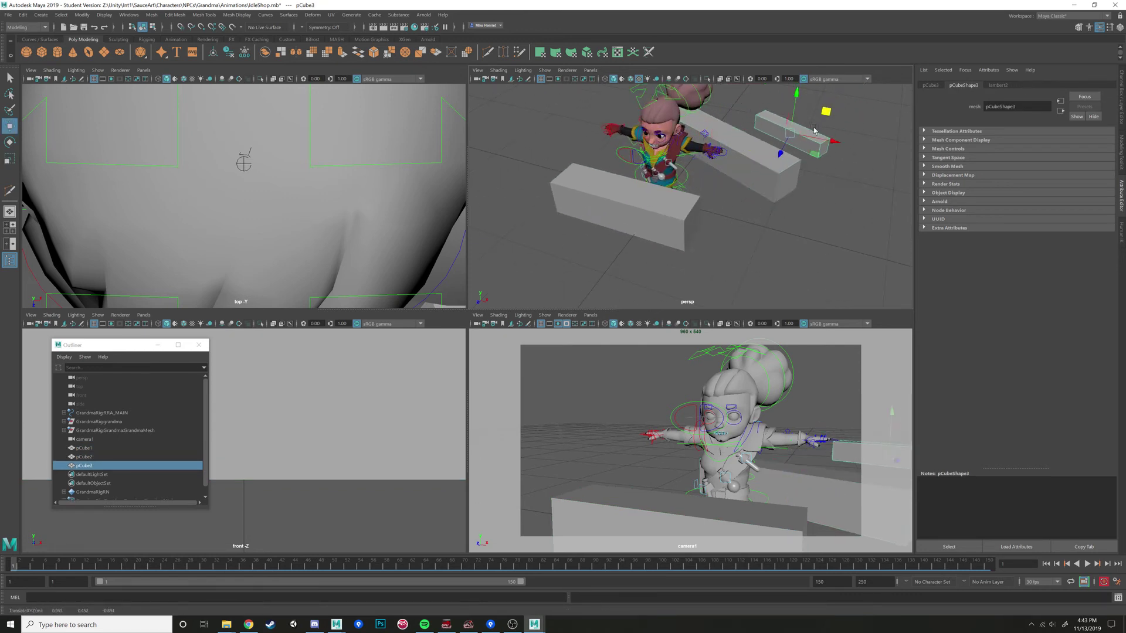
Reshape the small copy into a thin vertical post on the back block and duplicate it farther along the block
{"action": "key", "text": "r"}
{"action": "left_click_drag", "start_coordinate": [823, 151], "coordinate": [707, 223]}
{"action": "key", "text": "e"}
{"action": "key", "text": "w"}
{"action": "scroll", "coordinate": [794, 189], "scroll_direction": "down", "scroll_amount": 3}
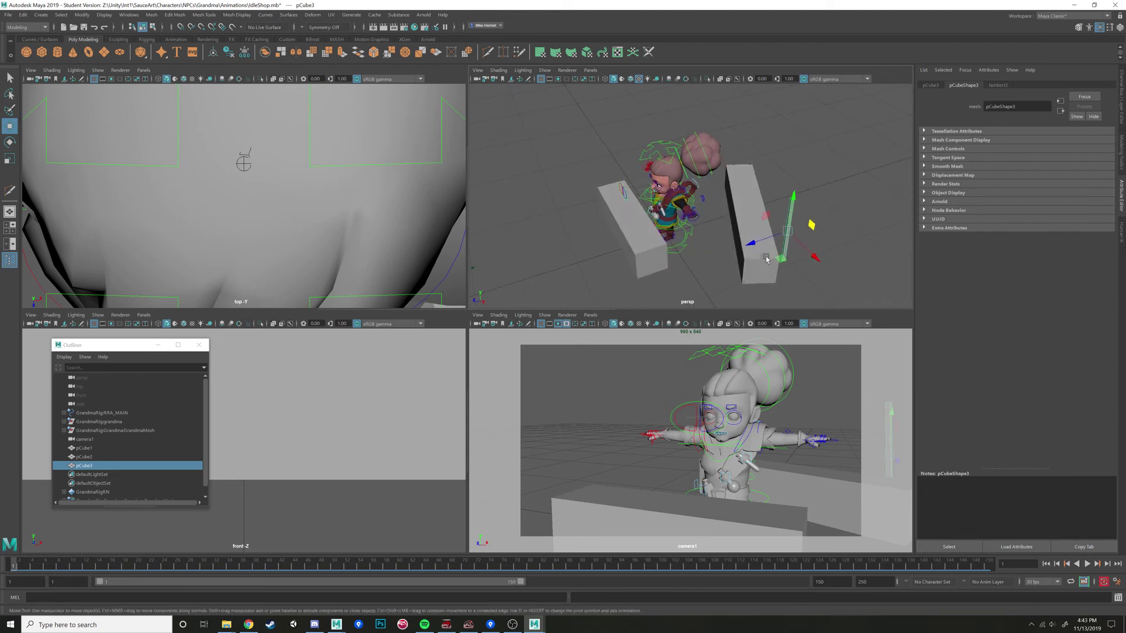
{"action": "left_click_drag", "start_coordinate": [772, 260], "coordinate": [710, 171]}
{"action": "key", "text": "ctrl+d"}
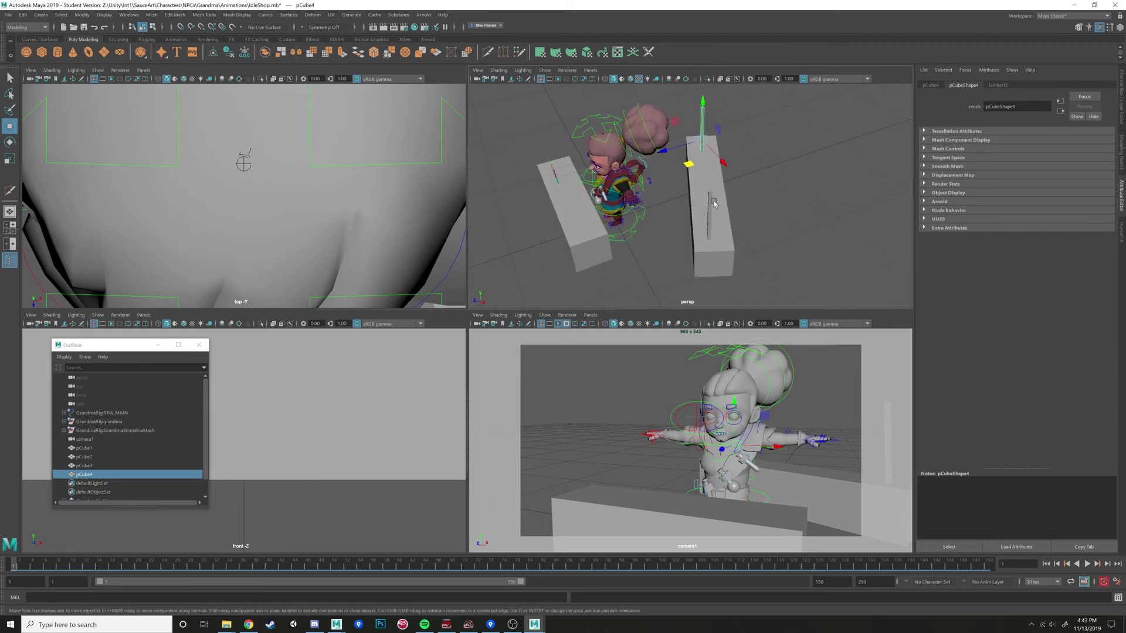
Duplicate the post and turn the copy into a tilted slab sloping down behind the back block
{"action": "left_click", "coordinate": [716, 200]}
{"action": "left_click_drag", "start_coordinate": [752, 202], "coordinate": [738, 231], "text": "alt"}
{"action": "key", "text": "ctrl+d"}
{"action": "key", "text": "w"}
{"action": "key", "text": "e"}
{"action": "key", "text": "r"}
{"action": "key", "text": "e"}
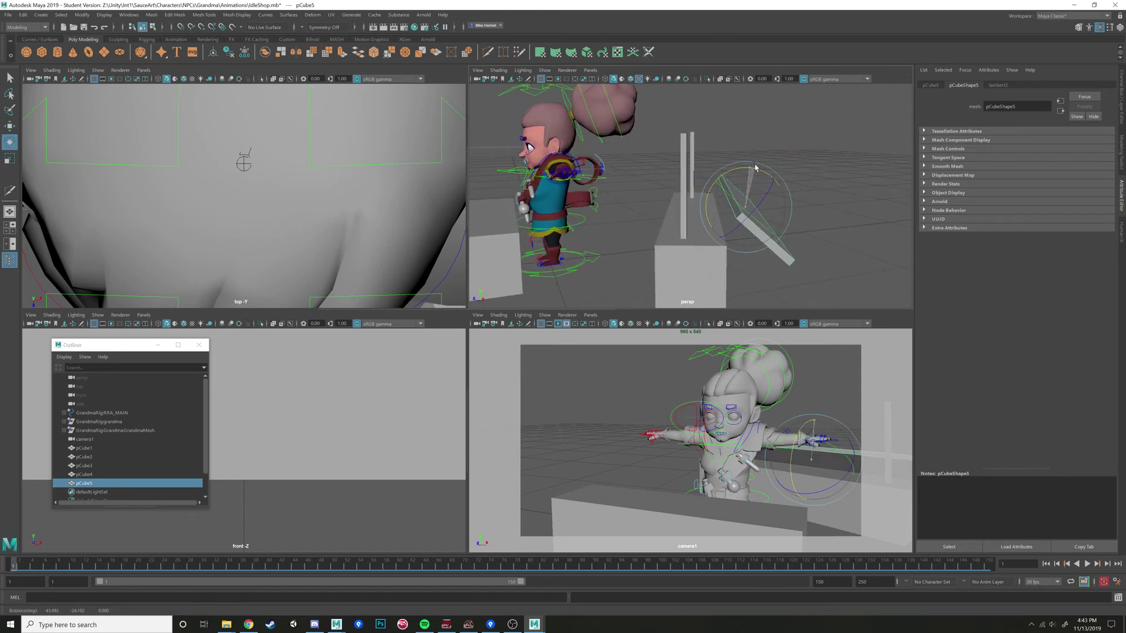
{"action": "key", "text": "w"}
Extrude the tilted slab's upper end in two sections to form a sloping roof that reaches over the posts
{"action": "right_click", "coordinate": [765, 230]}
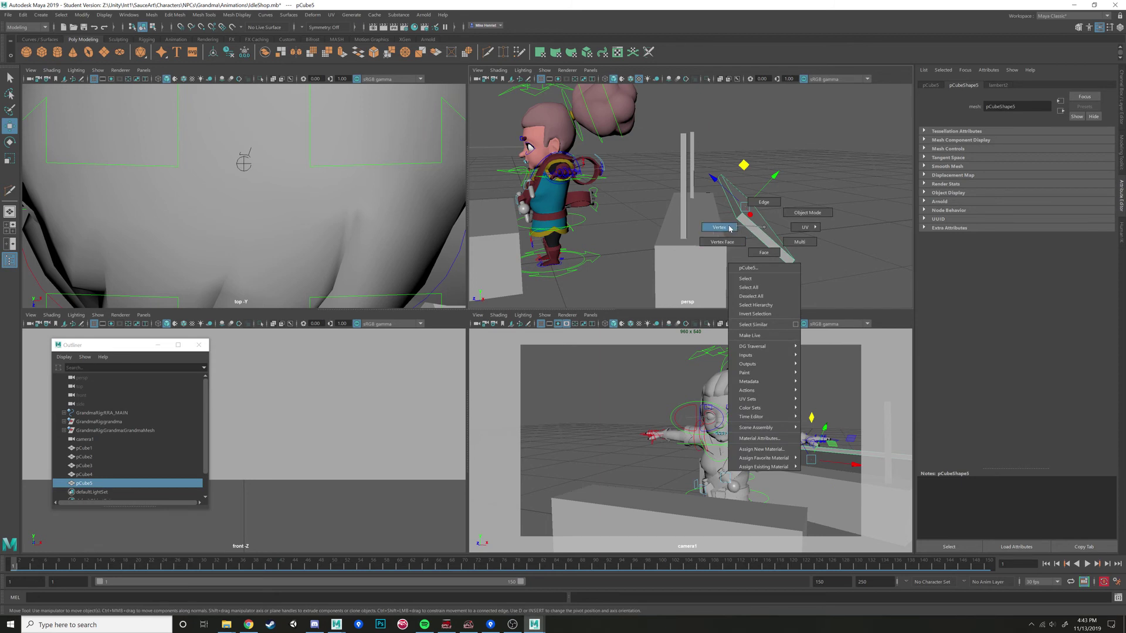
{"action": "right_click_drag", "start_coordinate": [755, 251], "coordinate": [760, 254]}
{"action": "left_click", "coordinate": [731, 197]}
{"action": "left_click_drag", "start_coordinate": [732, 198], "coordinate": [740, 229], "text": "alt"}
{"action": "key", "text": "ctrl+e"}
{"action": "key", "text": "w"}
{"action": "left_click_drag", "start_coordinate": [728, 121], "coordinate": [696, 66]}
{"action": "scroll", "coordinate": [727, 182], "scroll_direction": "down", "scroll_amount": 3}
{"action": "left_click_drag", "start_coordinate": [727, 183], "coordinate": [703, 166], "text": "alt"}
{"action": "key", "text": "ctrl+e"}
{"action": "left_click_drag", "start_coordinate": [740, 203], "coordinate": [715, 192], "text": "alt"}
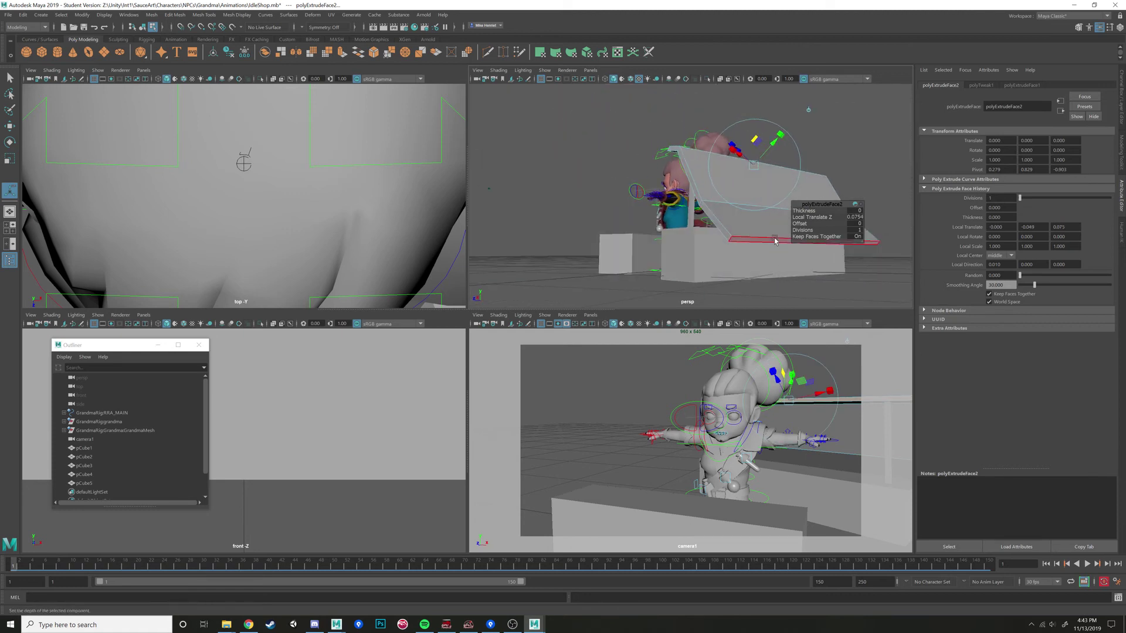
Extrude the roof slab's lower edge face by another section, angling it farther outward behind the stall
{"action": "left_click", "coordinate": [775, 241]}
{"action": "left_click_drag", "start_coordinate": [767, 253], "coordinate": [727, 241], "text": "alt"}
{"action": "key", "text": "ctrl+e"}
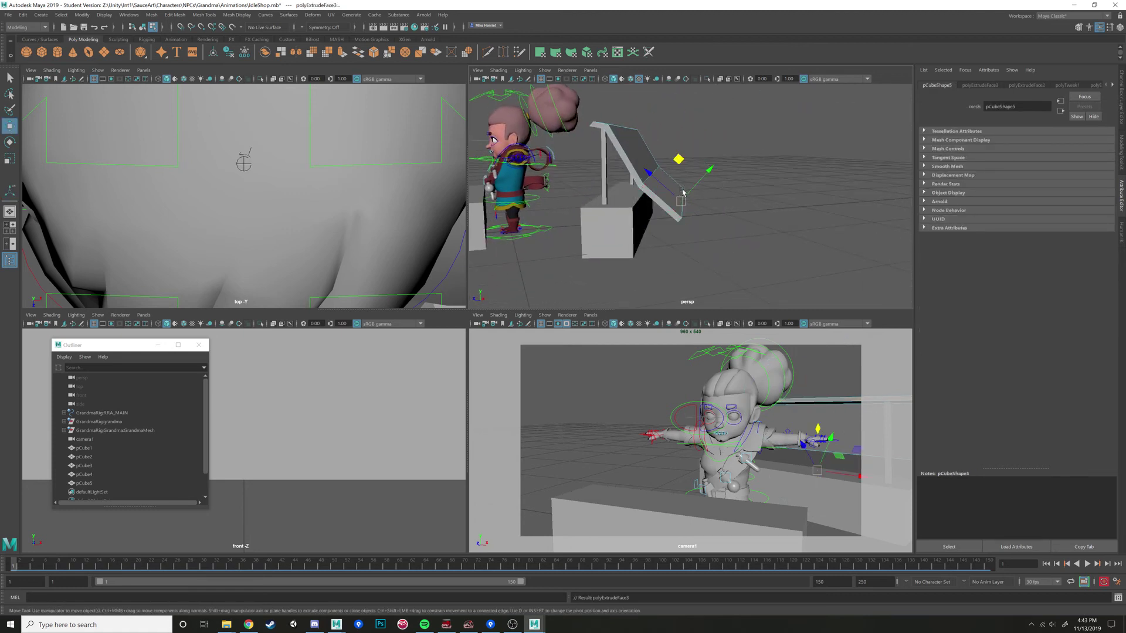
{"action": "left_click_drag", "start_coordinate": [693, 173], "coordinate": [743, 194]}
{"action": "left_click_drag", "start_coordinate": [635, 187], "coordinate": [722, 177], "text": "alt"}
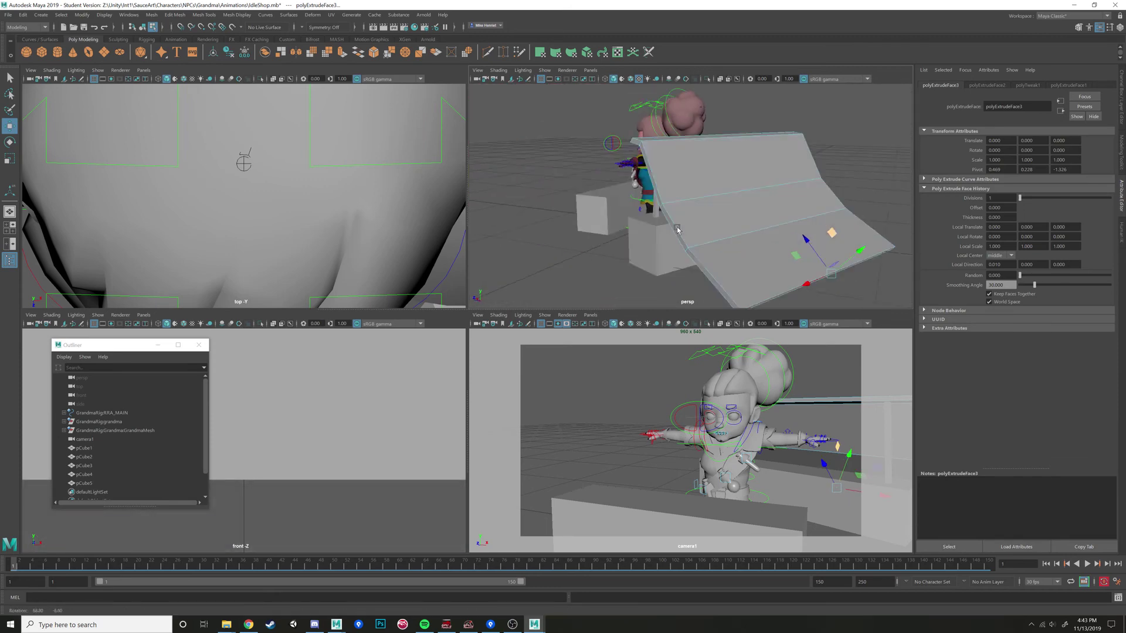
{"action": "right_click", "coordinate": [722, 177]}
{"action": "right_click_drag", "start_coordinate": [731, 179], "coordinate": [765, 164]}
{"action": "left_click_drag", "start_coordinate": [763, 187], "coordinate": [836, 166], "text": "alt"}
{"action": "left_click", "coordinate": [812, 220]}
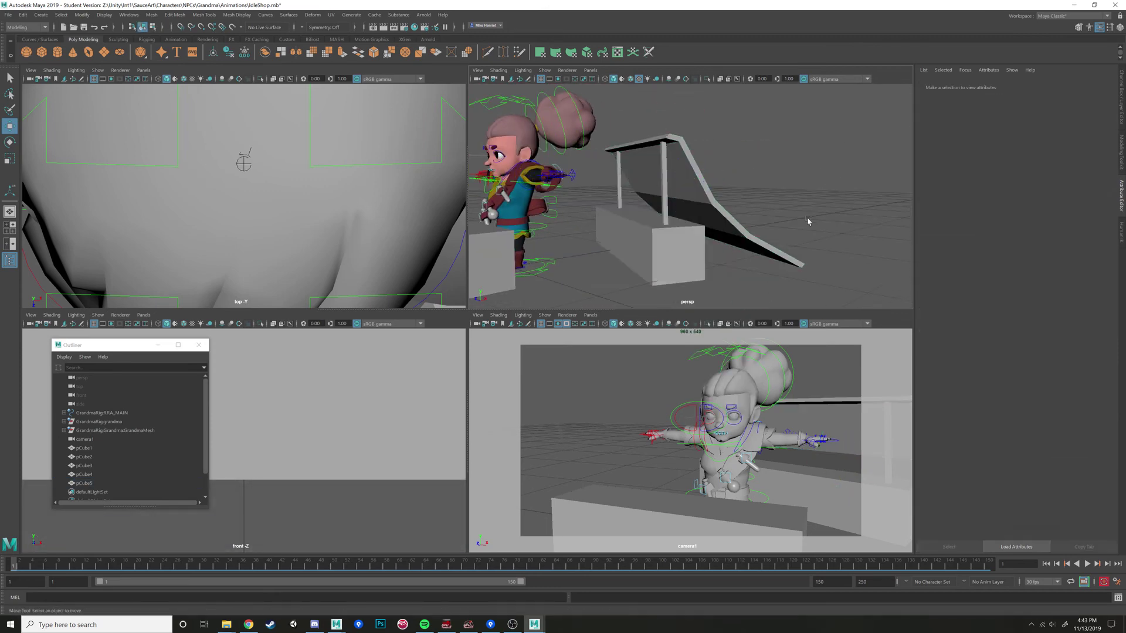
Select the stall roof and use Multi-Cut to insert evenly spaced edge loops running down its slope
{"action": "left_click_drag", "start_coordinate": [812, 222], "coordinate": [729, 165], "text": "alt"}
{"action": "left_click", "coordinate": [730, 164]}
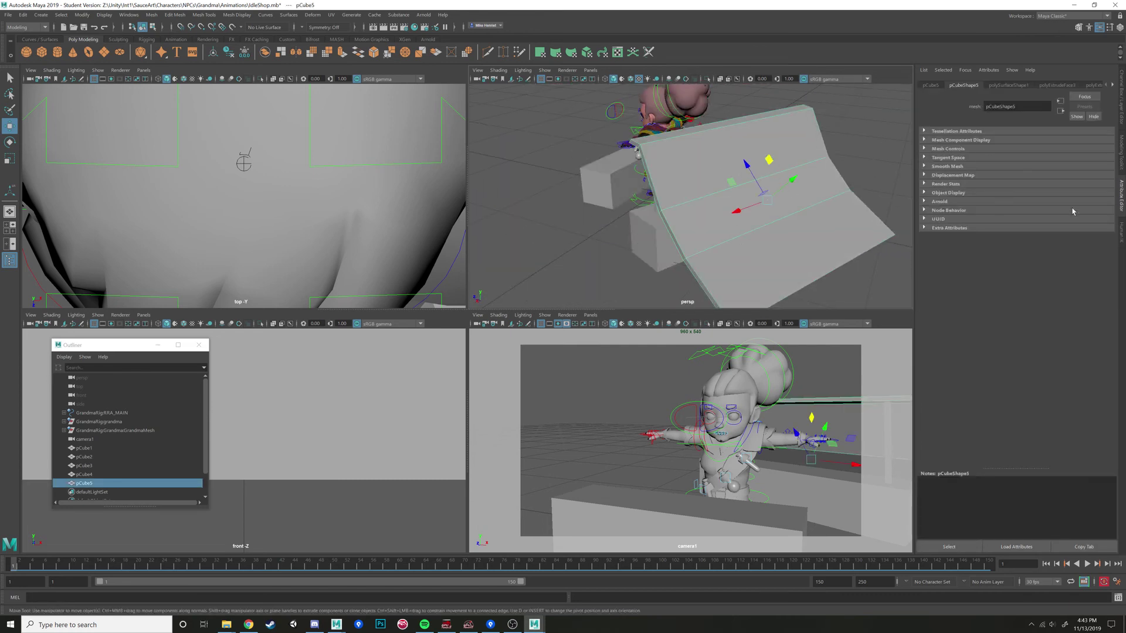
{"action": "left_click", "coordinate": [1117, 167]}
{"action": "left_click", "coordinate": [1030, 329]}
{"action": "left_click_drag", "start_coordinate": [815, 194], "coordinate": [852, 200], "text": "alt"}
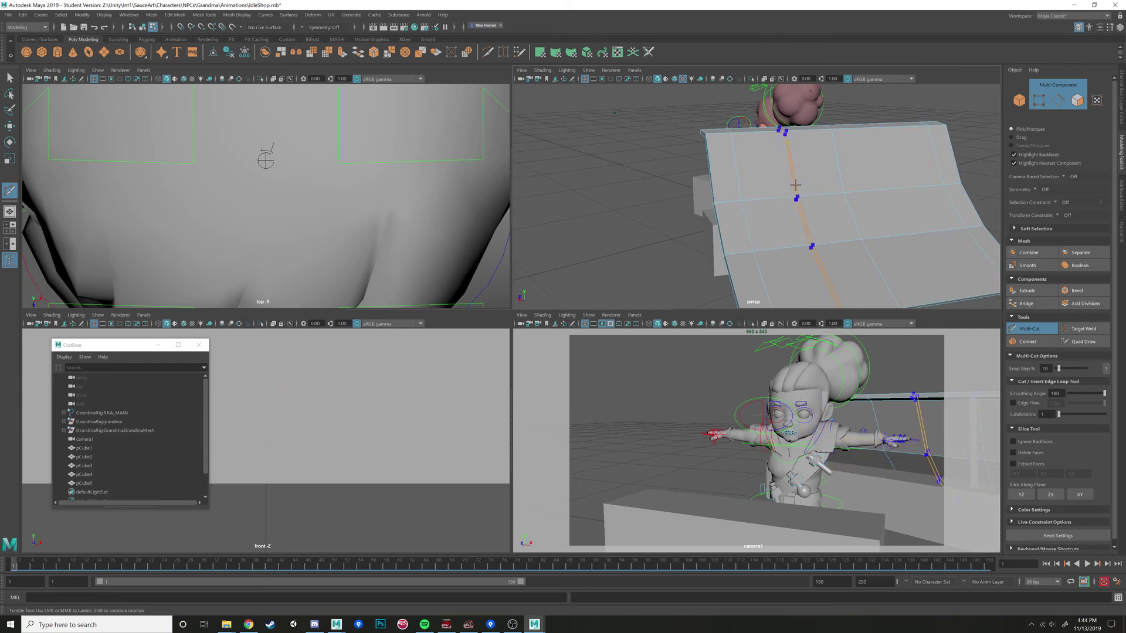
{"action": "left_click", "coordinate": [898, 188]}
Pull the middle vertices of the roof's upper edge downward with soft selection so it dips between the posts
{"action": "key", "text": "w"}
{"action": "right_click_drag", "start_coordinate": [862, 164], "coordinate": [804, 117]}
{"action": "left_click_drag", "start_coordinate": [849, 151], "coordinate": [856, 162]}
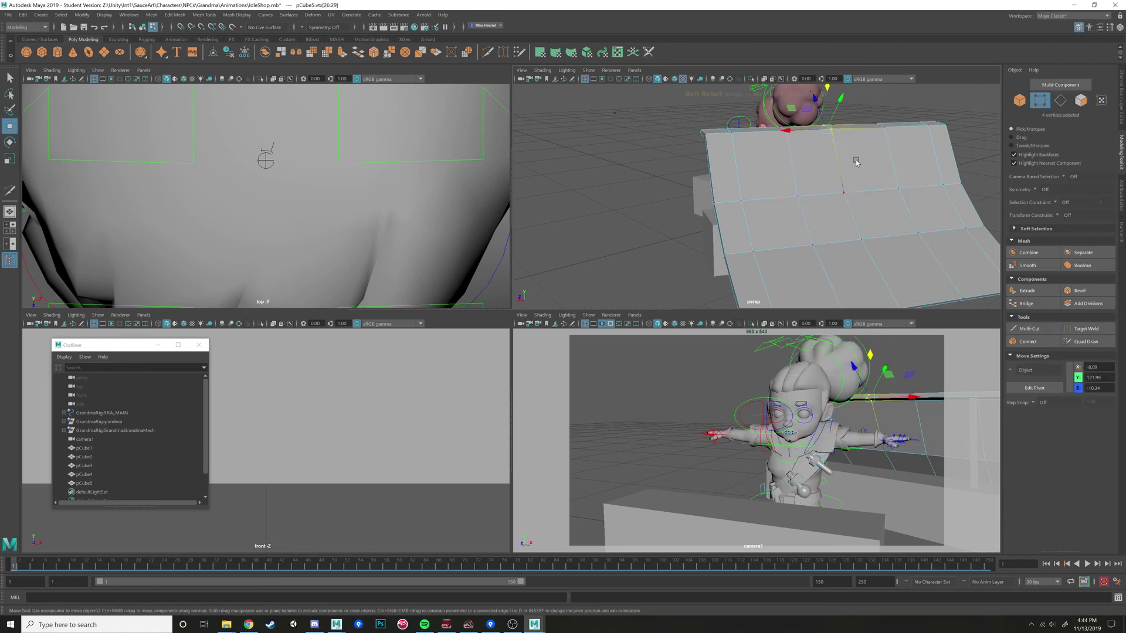
{"action": "key", "text": "b"}
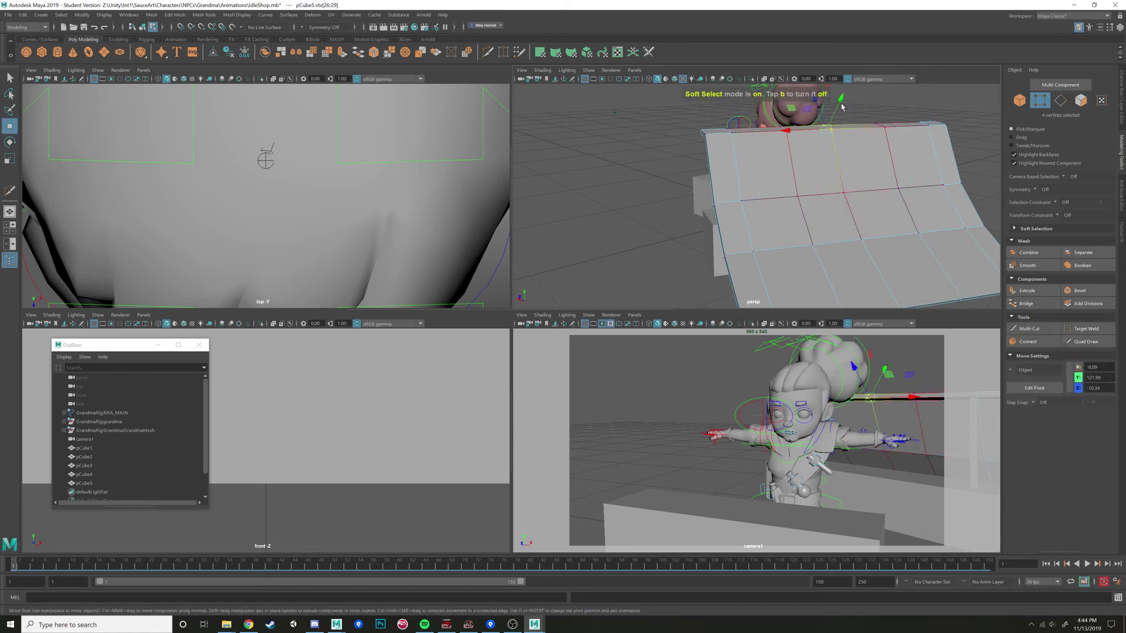
{"action": "left_click_drag", "start_coordinate": [827, 128], "coordinate": [880, 125], "text": "alt"}
{"action": "key", "text": "w"}
{"action": "left_click_drag", "start_coordinate": [741, 130], "coordinate": [872, 150]}
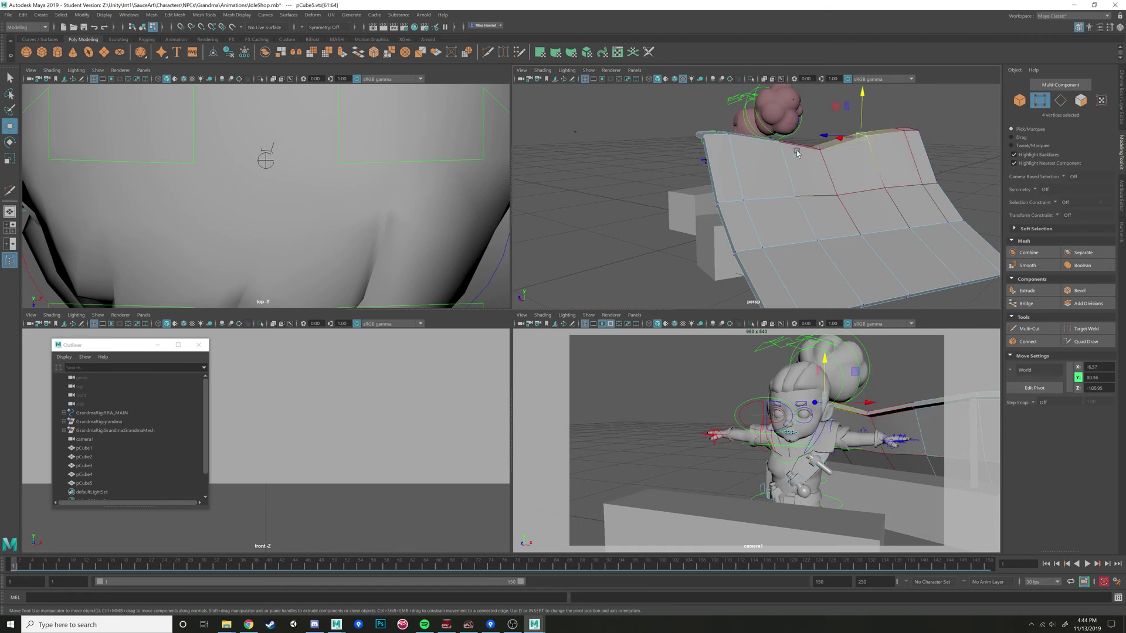
Select the inner vertices across the roof's upper and middle rows and lower them into a cloth-like sag
{"action": "left_click_drag", "start_coordinate": [760, 132], "coordinate": [808, 209], "text": "shift"}
{"action": "left_click_drag", "start_coordinate": [866, 181], "coordinate": [896, 197], "text": "shift"}
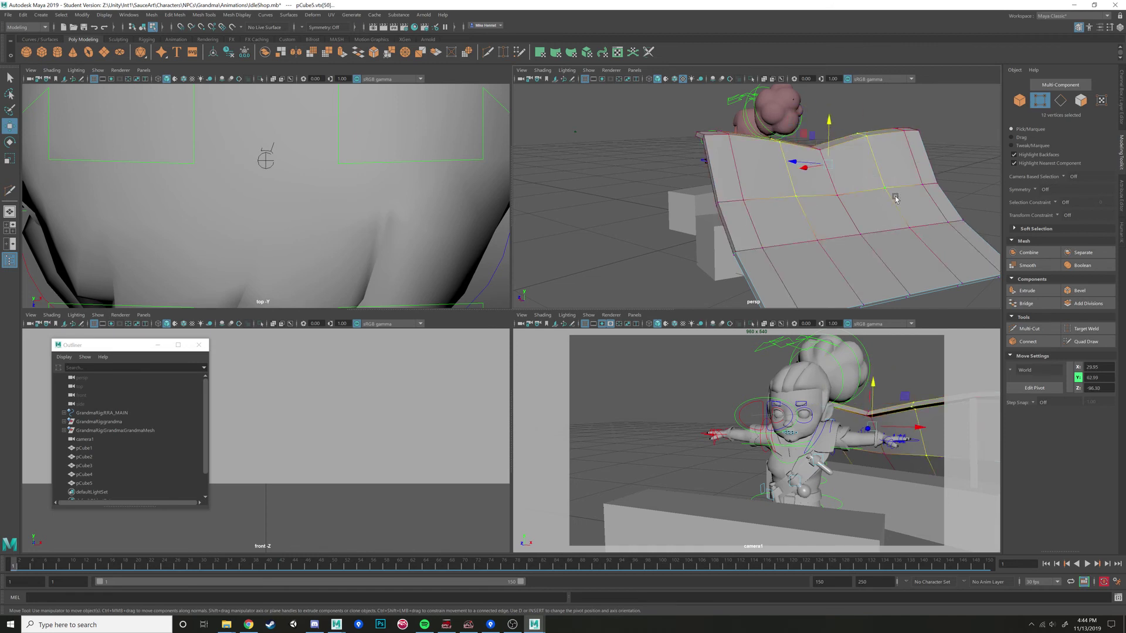
{"action": "left_click", "coordinate": [838, 194], "text": "shift"}
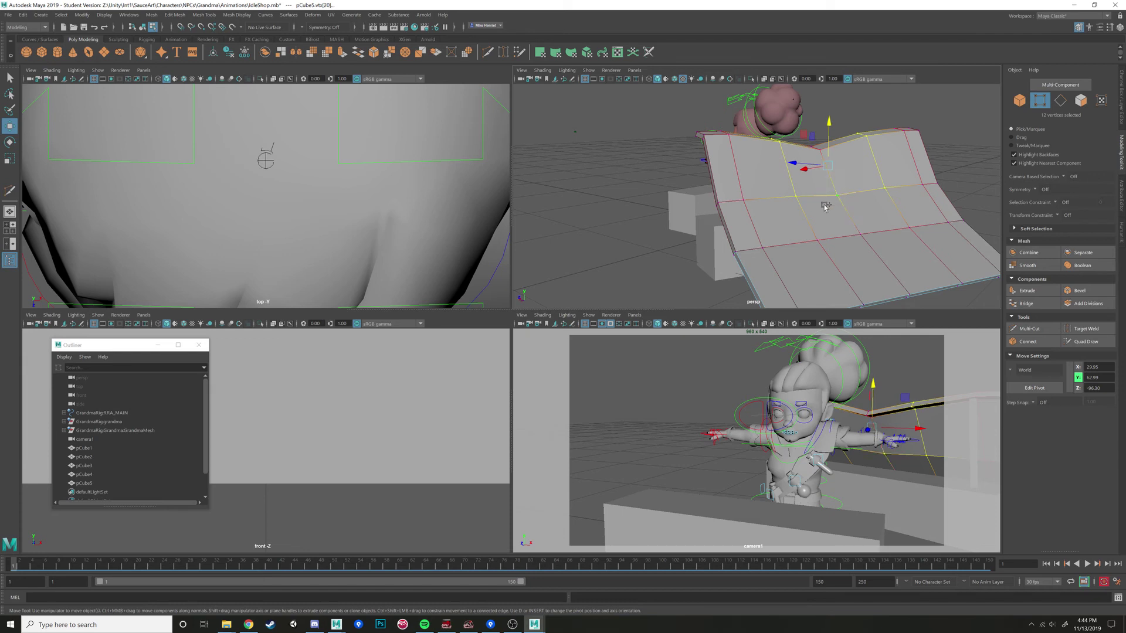
{"action": "left_click_drag", "start_coordinate": [871, 224], "coordinate": [799, 251], "text": "shift"}
{"action": "left_click_drag", "start_coordinate": [915, 235], "coordinate": [913, 232], "text": "shift"}
{"action": "left_click_drag", "start_coordinate": [843, 144], "coordinate": [881, 163]}
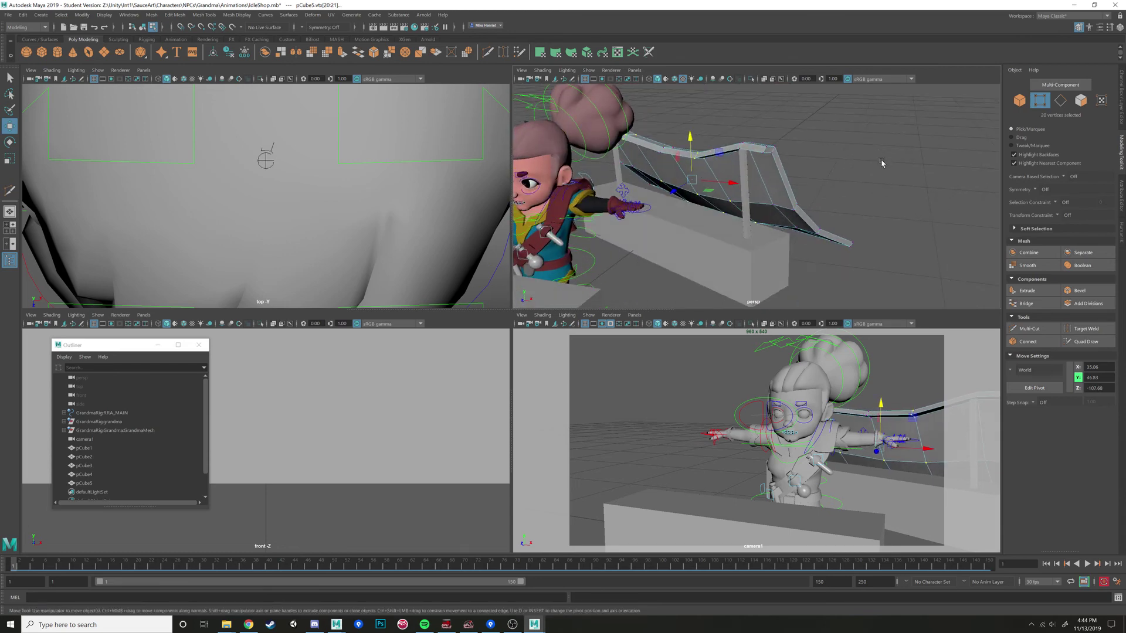
{"action": "right_click_drag", "start_coordinate": [753, 154], "coordinate": [779, 141]}
{"action": "left_click", "coordinate": [860, 136]}
Try the left arm's Switch Ik Fk attribute at 1, then set it back to 0
{"action": "scroll", "coordinate": [860, 136], "scroll_direction": "down", "scroll_amount": 8}
{"action": "mouse_move", "coordinate": [845, 144]}
{"action": "left_mouse_down", "text": "alt"}
{"action": "mouse_move", "coordinate": [753, 153]}
{"action": "mouse_move", "coordinate": [855, 159]}
{"action": "left_mouse_up", "text": "alt"}
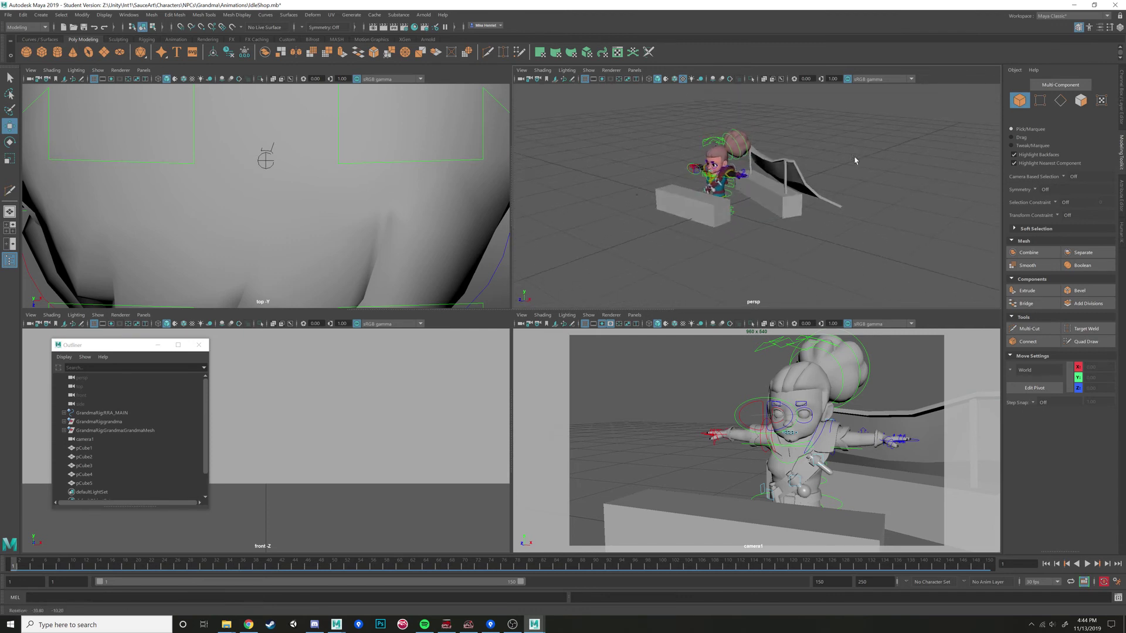
{"action": "scroll", "coordinate": [784, 236], "scroll_direction": "up", "scroll_amount": 9}
{"action": "left_click_drag", "start_coordinate": [733, 225], "coordinate": [758, 244], "text": "alt"}
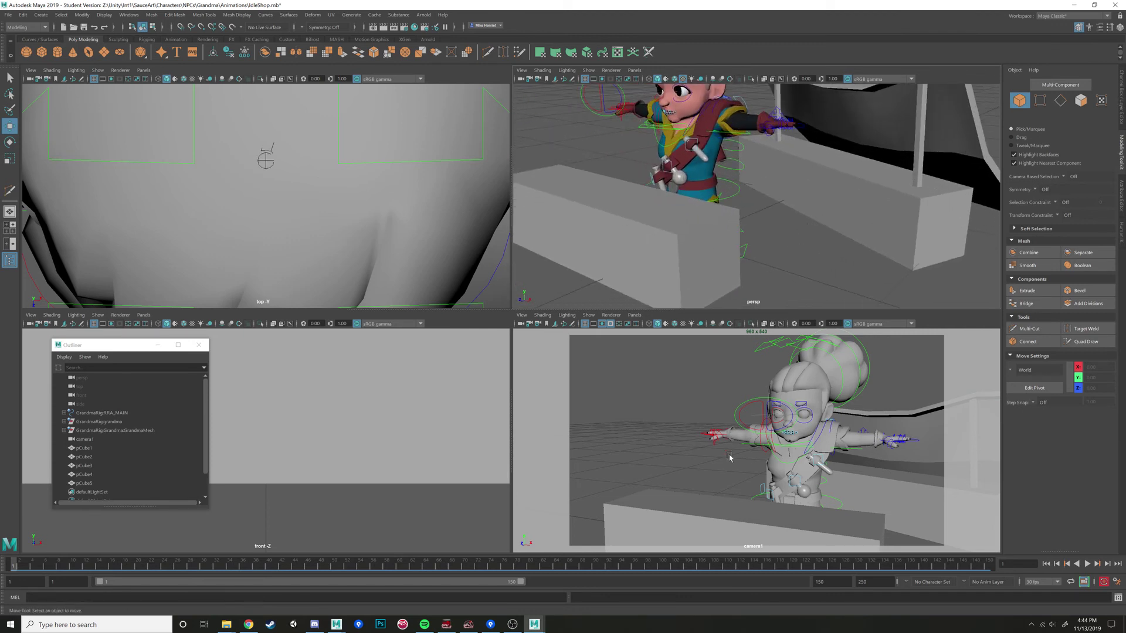
{"action": "left_click_drag", "start_coordinate": [608, 197], "coordinate": [720, 211], "text": "alt"}
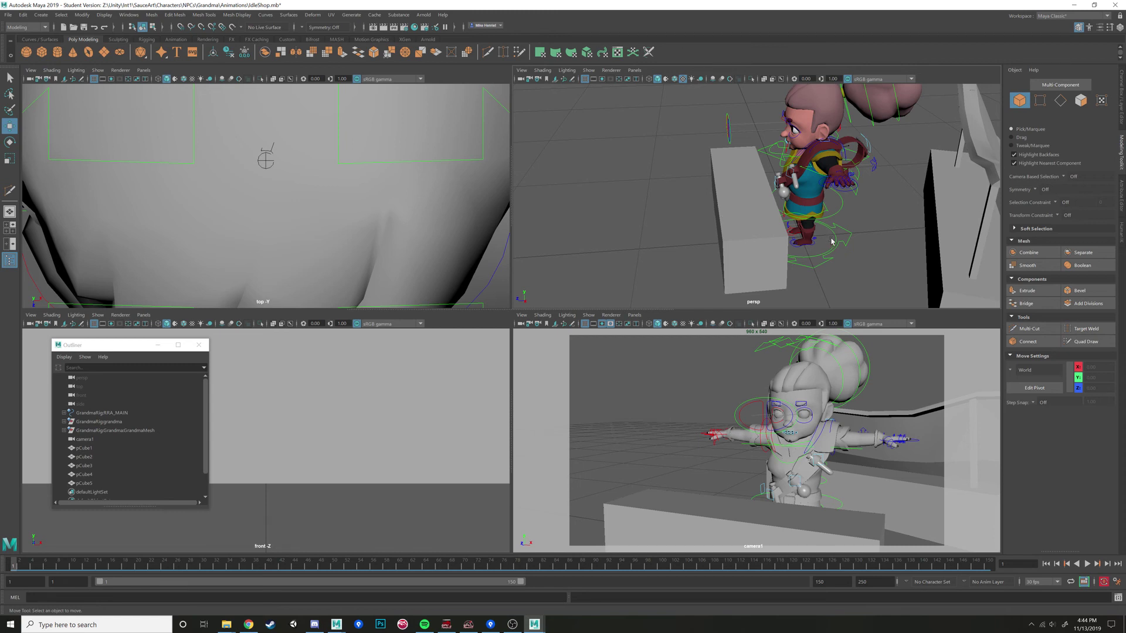
{"action": "right_click_drag", "start_coordinate": [832, 241], "coordinate": [876, 221], "text": "alt"}
{"action": "left_click_drag", "start_coordinate": [906, 265], "coordinate": [791, 219], "text": "alt"}
{"action": "left_click", "coordinate": [776, 220]}
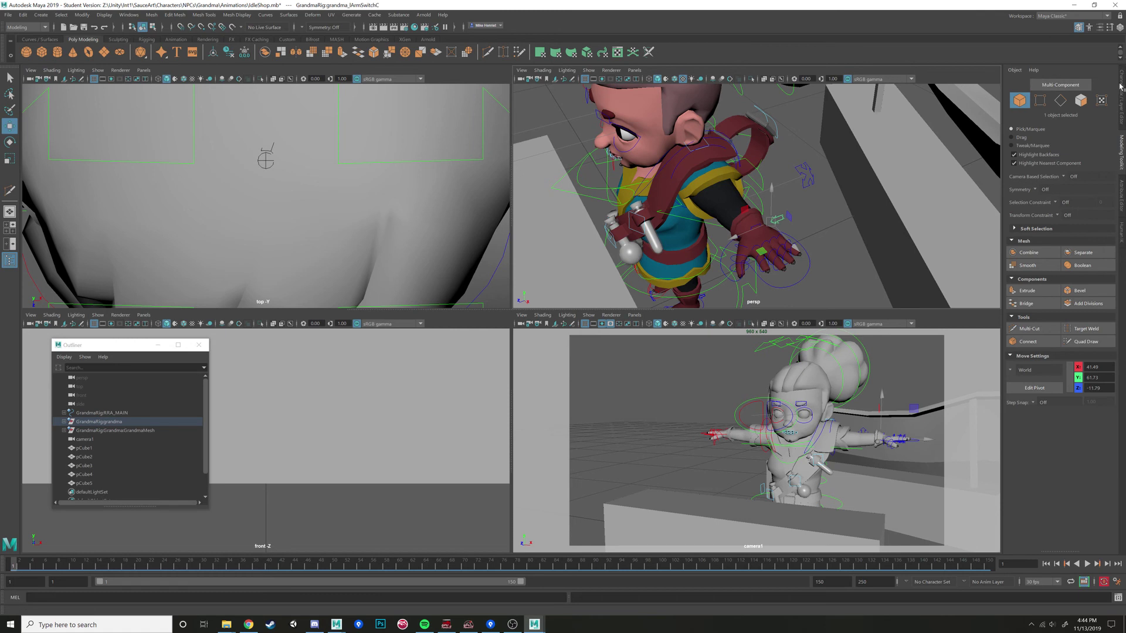
{"action": "left_click", "coordinate": [1121, 88]}
{"action": "double_click", "coordinate": [1094, 94]}
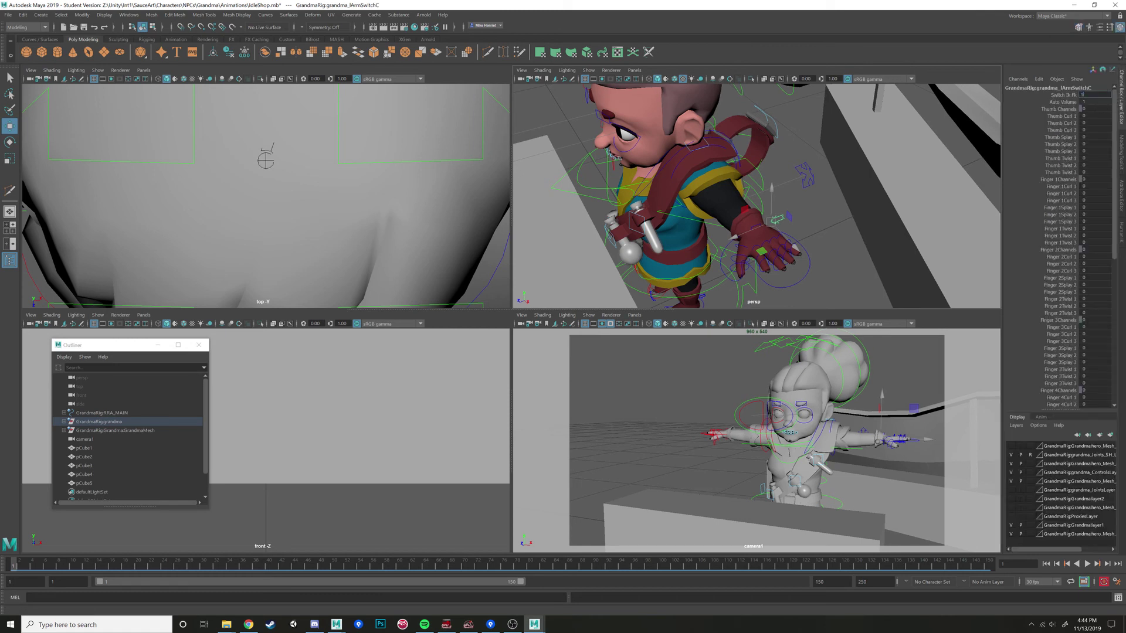
{"action": "type", "text": "1"}
{"action": "key", "text": "Return"}
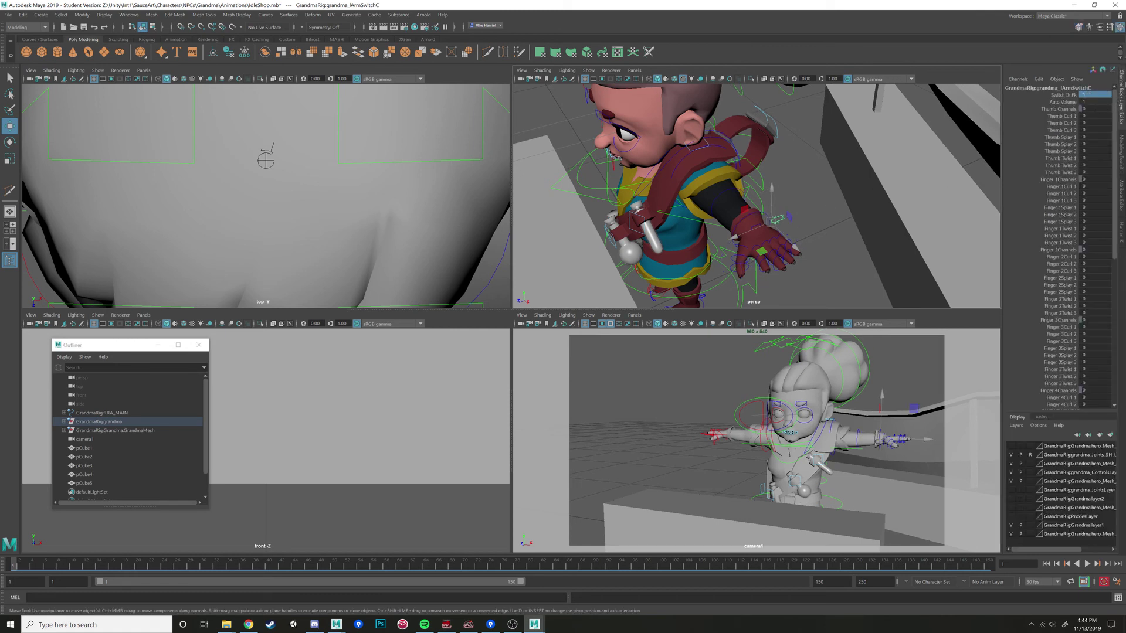
{"action": "left_click", "coordinate": [1085, 95]}
{"action": "key", "text": "Return"}
{"action": "scroll", "coordinate": [743, 194], "scroll_direction": "down", "scroll_amount": 8}
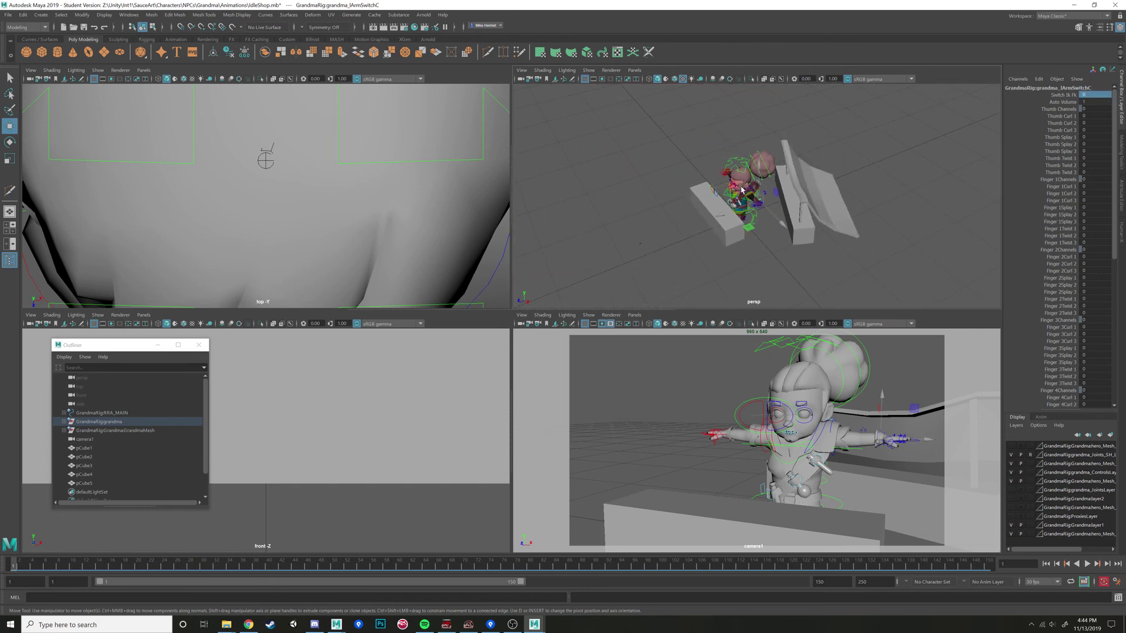
{"action": "scroll", "coordinate": [736, 192], "scroll_direction": "up", "scroll_amount": 3}
{"action": "left_click", "coordinate": [777, 261]}
{"action": "scroll", "coordinate": [771, 182], "scroll_direction": "up", "scroll_amount": 5}
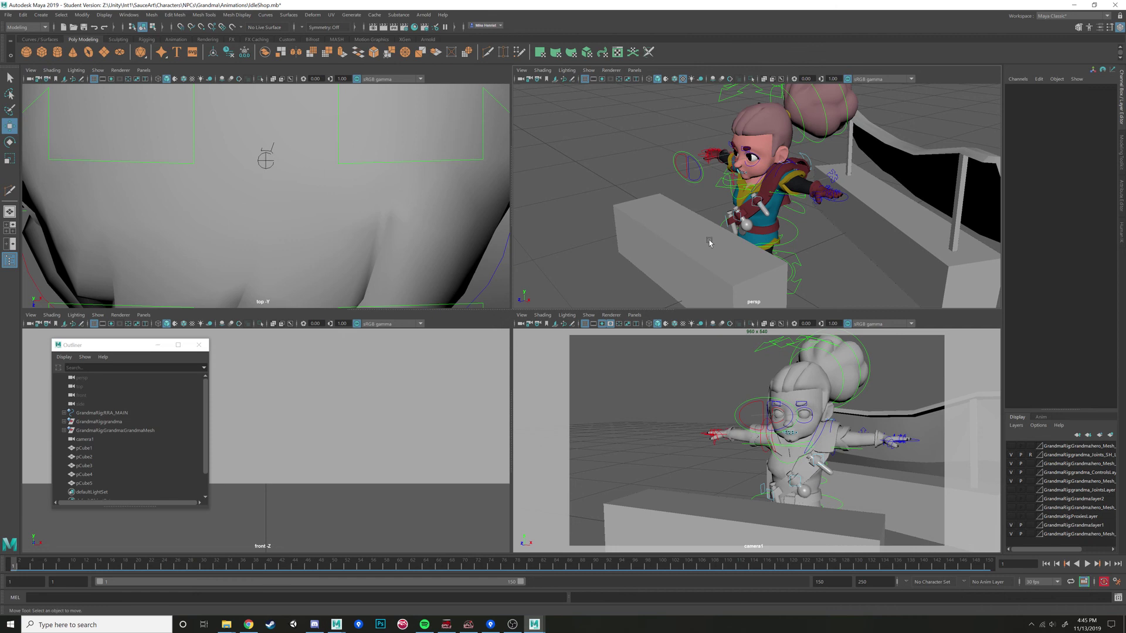
{"action": "scroll", "coordinate": [710, 242], "scroll_direction": "down", "scroll_amount": 4}
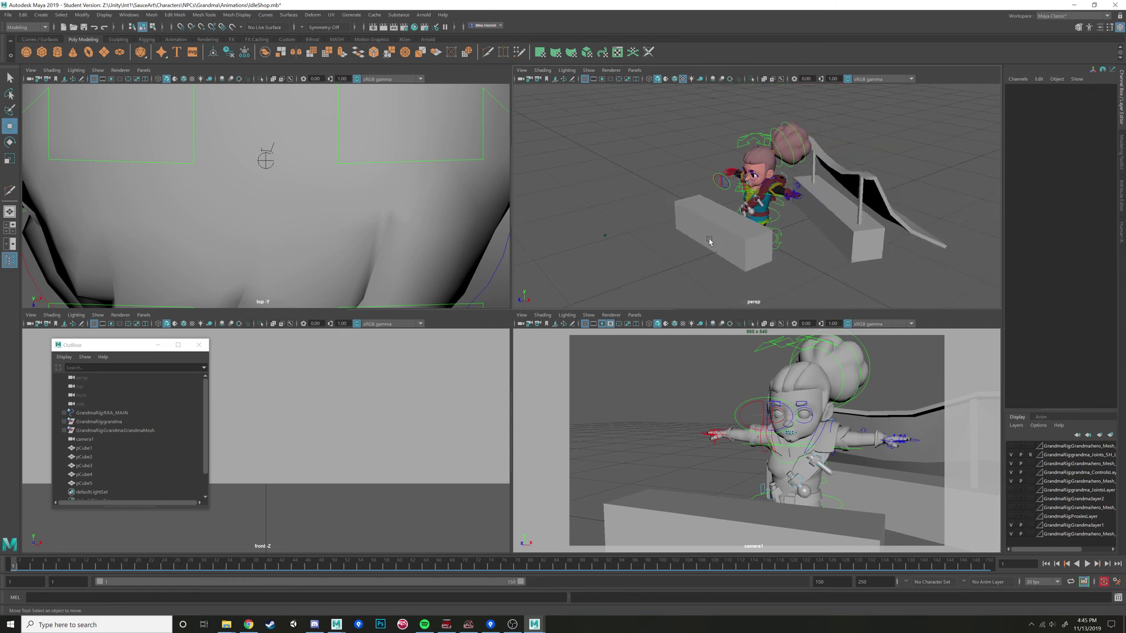
{"action": "scroll", "coordinate": [710, 242], "scroll_direction": "up", "scroll_amount": 3}
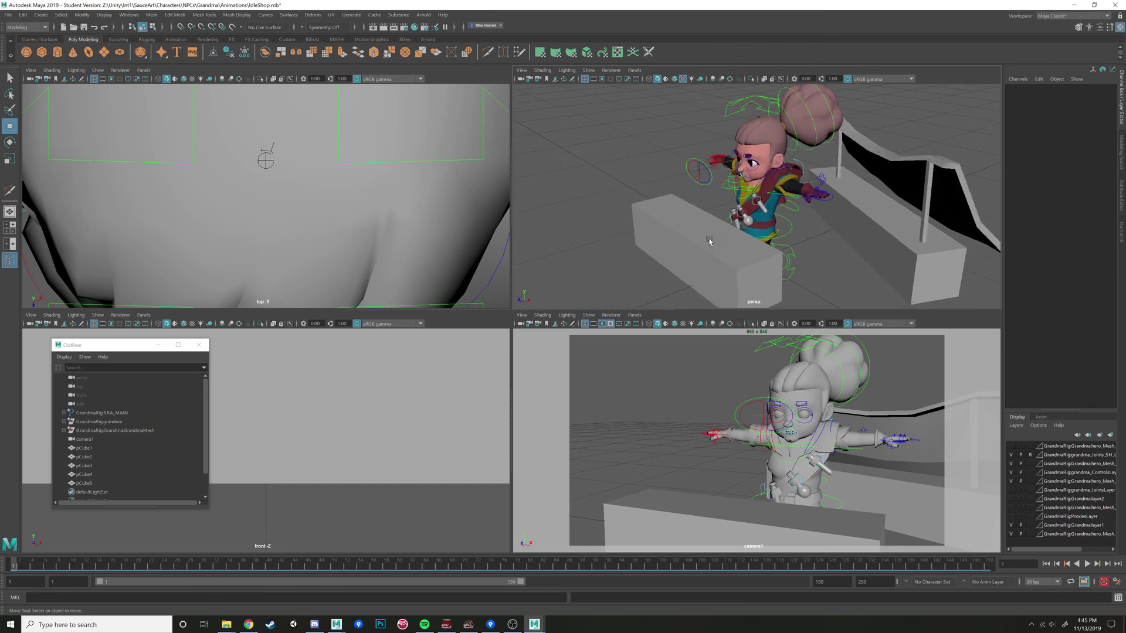
{"action": "scroll", "coordinate": [645, 304], "scroll_direction": "down", "scroll_amount": 3}
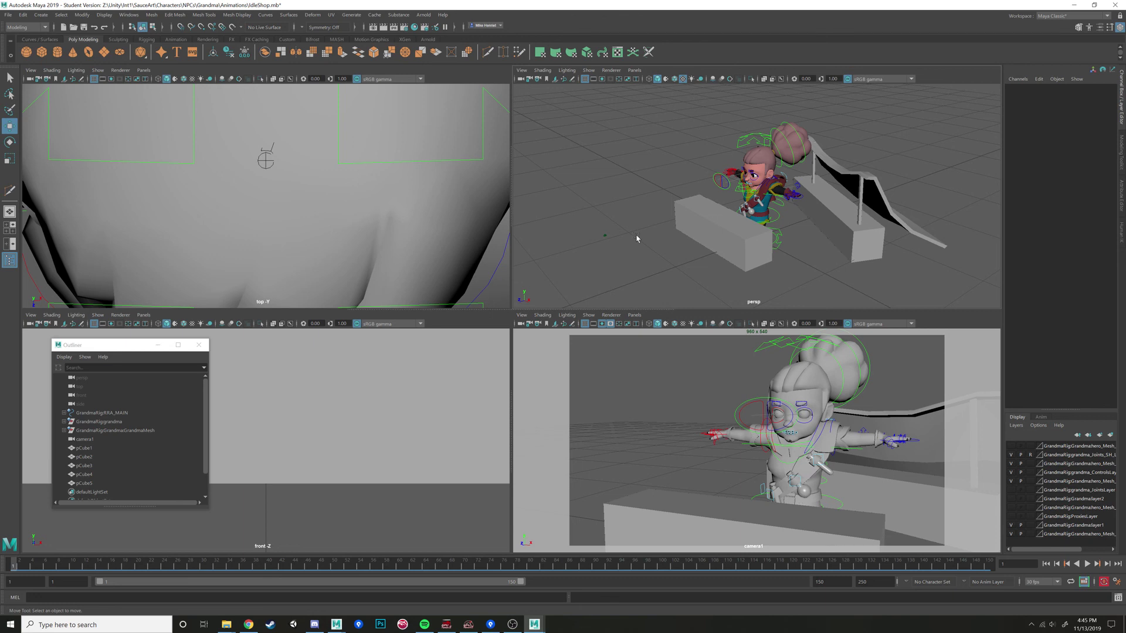
Select the Grandma rig's main control and turn the character slightly about the vertical axis
{"action": "left_click", "coordinate": [789, 245]}
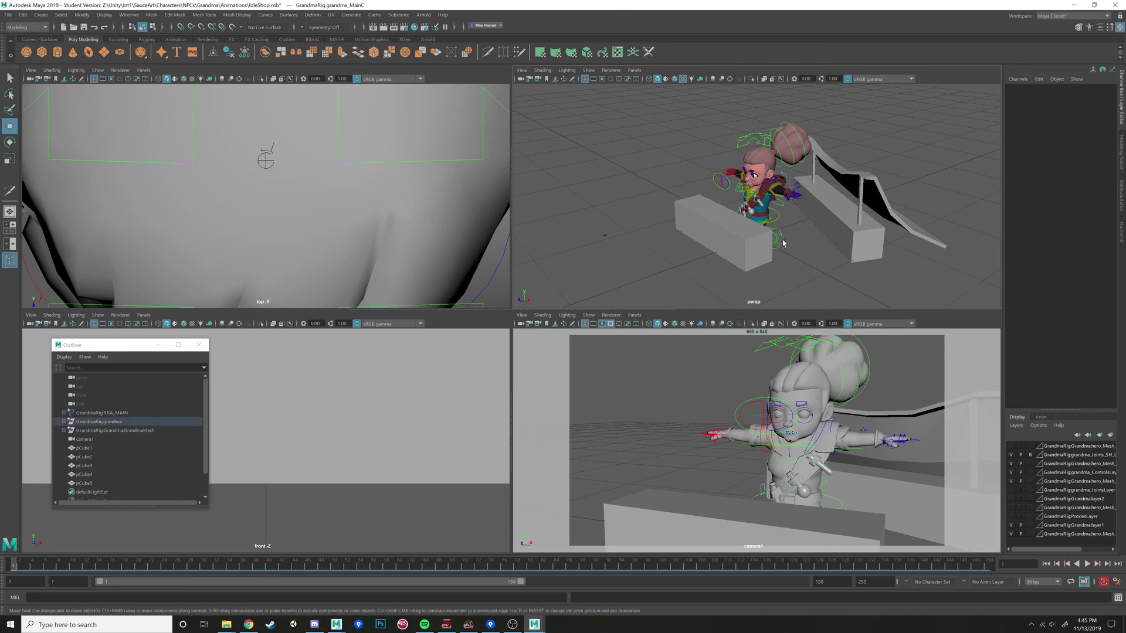
{"action": "key", "text": "f"}
{"action": "key", "text": "e"}
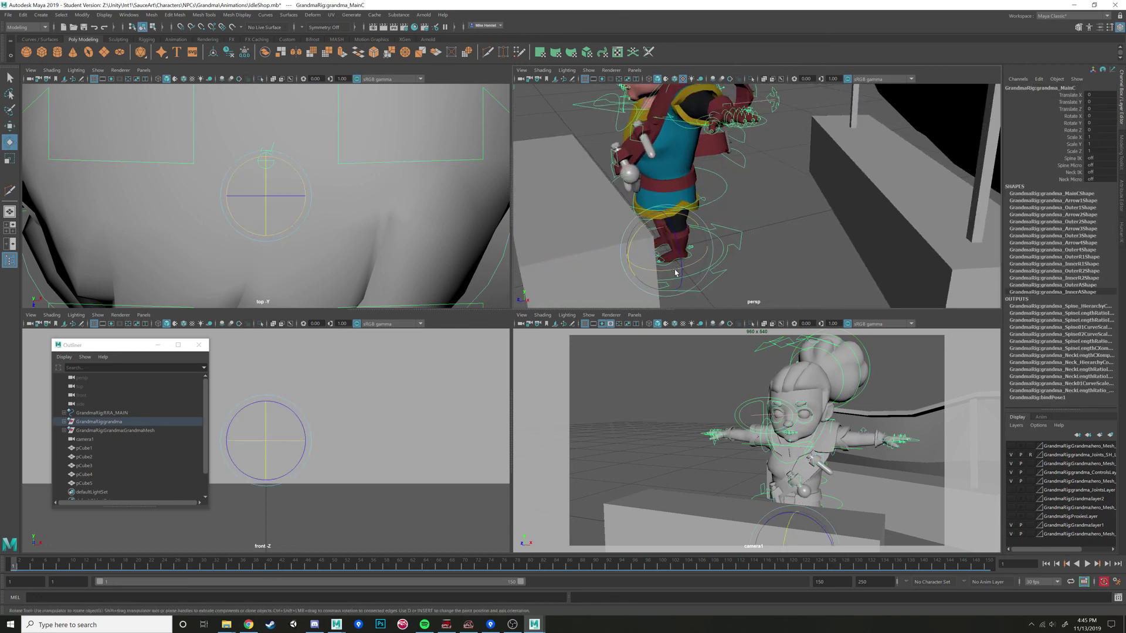
{"action": "left_click_drag", "start_coordinate": [674, 271], "coordinate": [664, 272]}
Select the Grandma rig's root control and lower the body slightly
{"action": "middle_click_drag", "start_coordinate": [669, 272], "coordinate": [698, 262], "text": "alt"}
{"action": "right_click_drag", "start_coordinate": [699, 262], "coordinate": [741, 175], "text": "alt"}
{"action": "left_click", "coordinate": [753, 175]}
{"action": "left_click_drag", "start_coordinate": [752, 175], "coordinate": [772, 189], "text": "alt"}
{"action": "middle_click_drag", "start_coordinate": [772, 189], "coordinate": [815, 205], "text": "alt"}
{"action": "key", "text": "w"}
{"action": "left_click_drag", "start_coordinate": [815, 205], "coordinate": [748, 175], "text": "alt"}
{"action": "left_click_drag", "start_coordinate": [749, 176], "coordinate": [757, 178], "text": "alt"}
{"action": "right_click_drag", "start_coordinate": [758, 178], "coordinate": [842, 217], "text": "alt"}
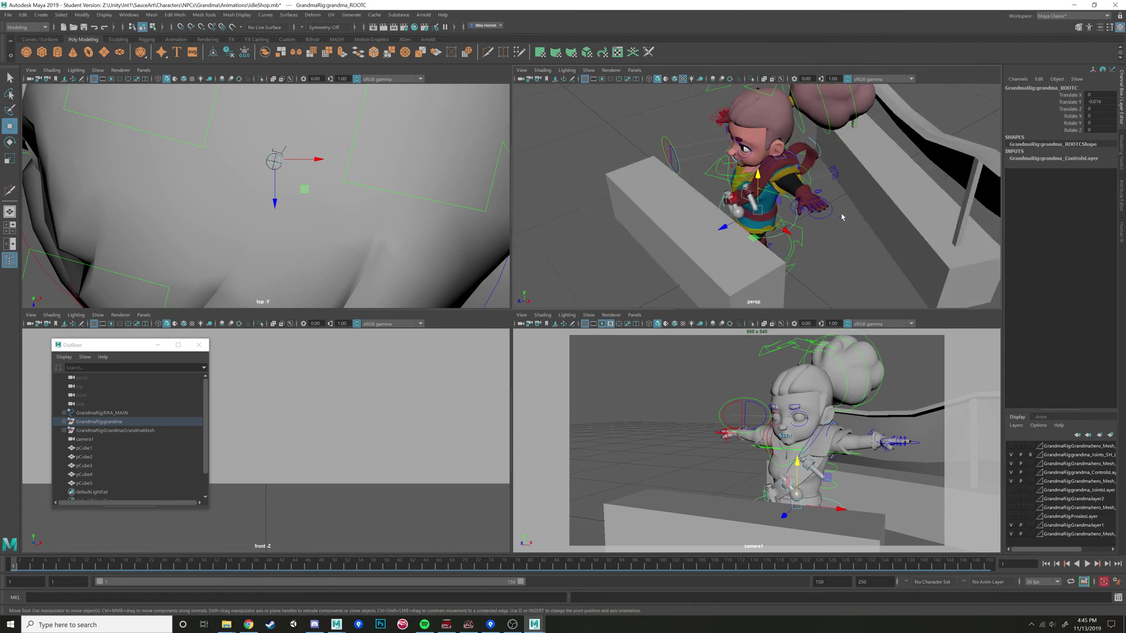
Bring Grandma's left hand down beside her body with the left wrist IK control and rotate it into line
{"action": "left_click", "coordinate": [840, 215]}
{"action": "mouse_move", "coordinate": [840, 216]}
{"action": "left_mouse_down", "text": "alt"}
{"action": "mouse_move", "coordinate": [854, 205]}
{"action": "mouse_move", "coordinate": [843, 212]}
{"action": "left_mouse_up", "text": "alt"}
{"action": "left_click", "coordinate": [869, 194]}
{"action": "left_click_drag", "start_coordinate": [873, 162], "coordinate": [828, 222]}
{"action": "key", "text": "e"}
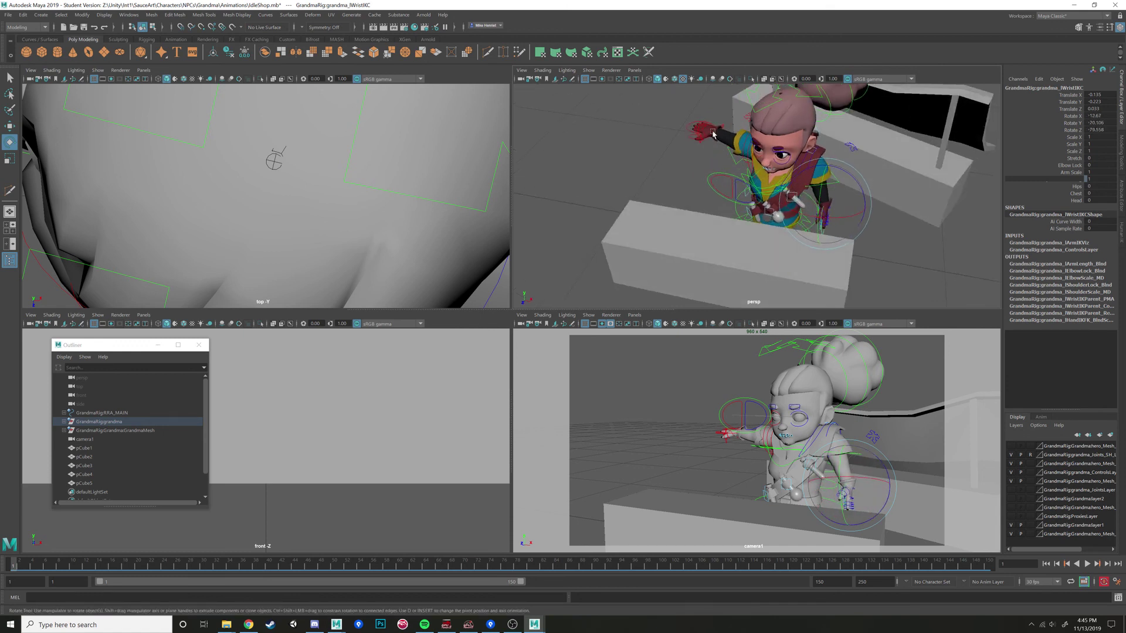
Bring Grandma's right hand down beside her body with the right wrist IK control and rotate it into line
{"action": "left_click", "coordinate": [688, 123]}
{"action": "key", "text": "w"}
{"action": "left_click_drag", "start_coordinate": [741, 112], "coordinate": [768, 175]}
{"action": "key", "text": "e"}
{"action": "key", "text": "w"}
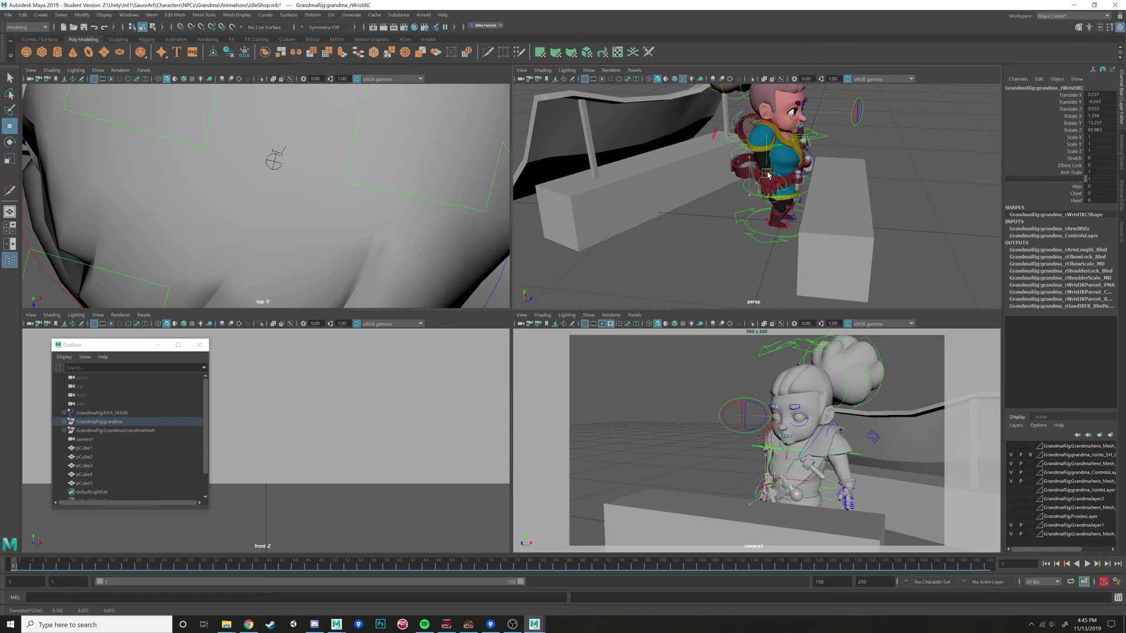
Refine the right shoulder and arm controls so the right arm hangs naturally beside the body
{"action": "middle_click_drag", "start_coordinate": [787, 112], "coordinate": [782, 158], "text": "alt"}
{"action": "scroll", "coordinate": [782, 158], "scroll_direction": "up", "scroll_amount": 6}
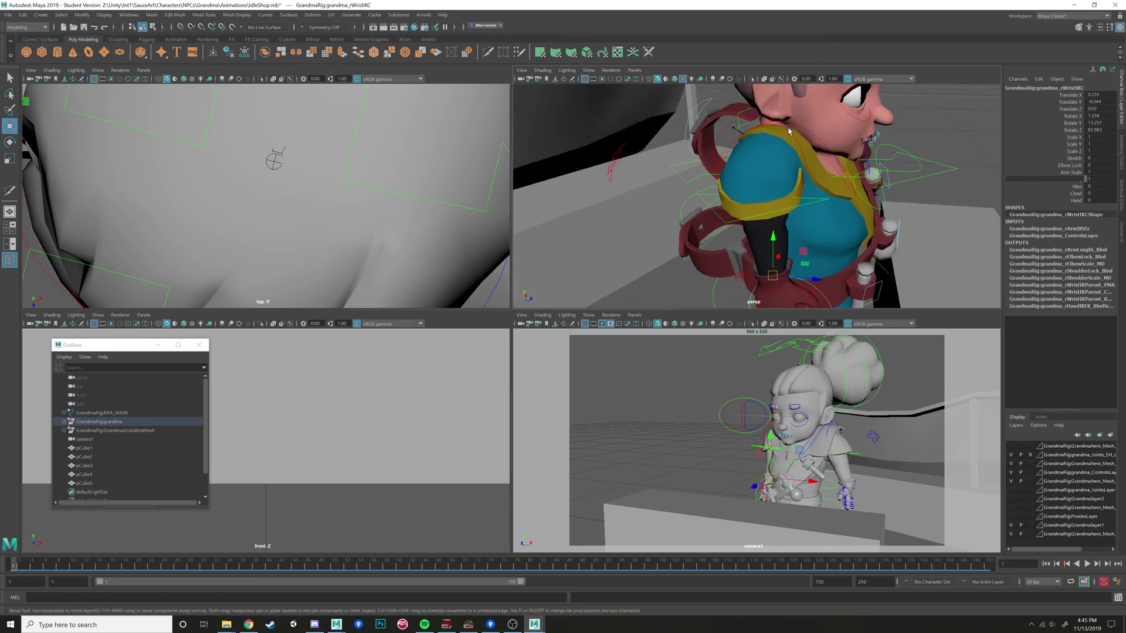
{"action": "left_click_drag", "start_coordinate": [788, 130], "coordinate": [765, 158], "text": "alt"}
{"action": "left_click", "coordinate": [747, 144]}
{"action": "key", "text": "e"}
{"action": "scroll", "coordinate": [710, 152], "scroll_direction": "down", "scroll_amount": 4}
{"action": "left_click", "coordinate": [762, 196]}
{"action": "key", "text": "w"}
{"action": "scroll", "coordinate": [701, 185], "scroll_direction": "up", "scroll_amount": 4}
{"action": "key", "text": "e"}
{"action": "scroll", "coordinate": [695, 181], "scroll_direction": "down", "scroll_amount": 4}
{"action": "scroll", "coordinate": [787, 191], "scroll_direction": "down", "scroll_amount": 5}
{"action": "scroll", "coordinate": [592, 211], "scroll_direction": "up", "scroll_amount": 5}
{"action": "key", "text": "w"}
Rotate the left shoulder control slightly and tilt the left clavicle control to drop the shoulder
{"action": "left_click", "coordinate": [780, 149]}
{"action": "key", "text": "e"}
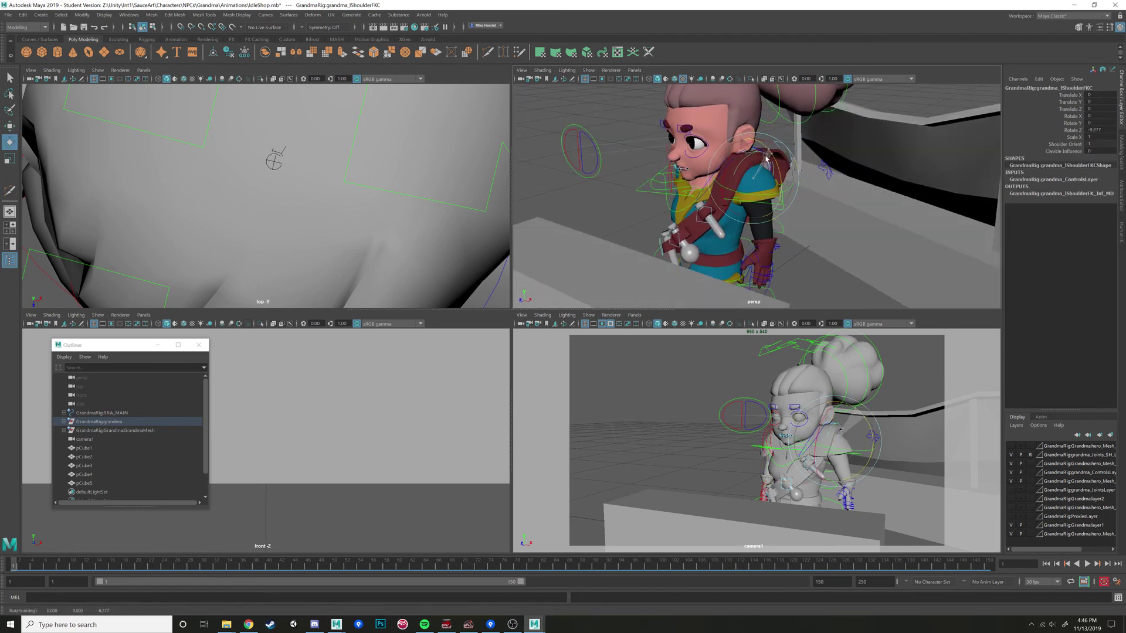
{"action": "key", "text": "w"}
{"action": "left_click", "coordinate": [727, 171]}
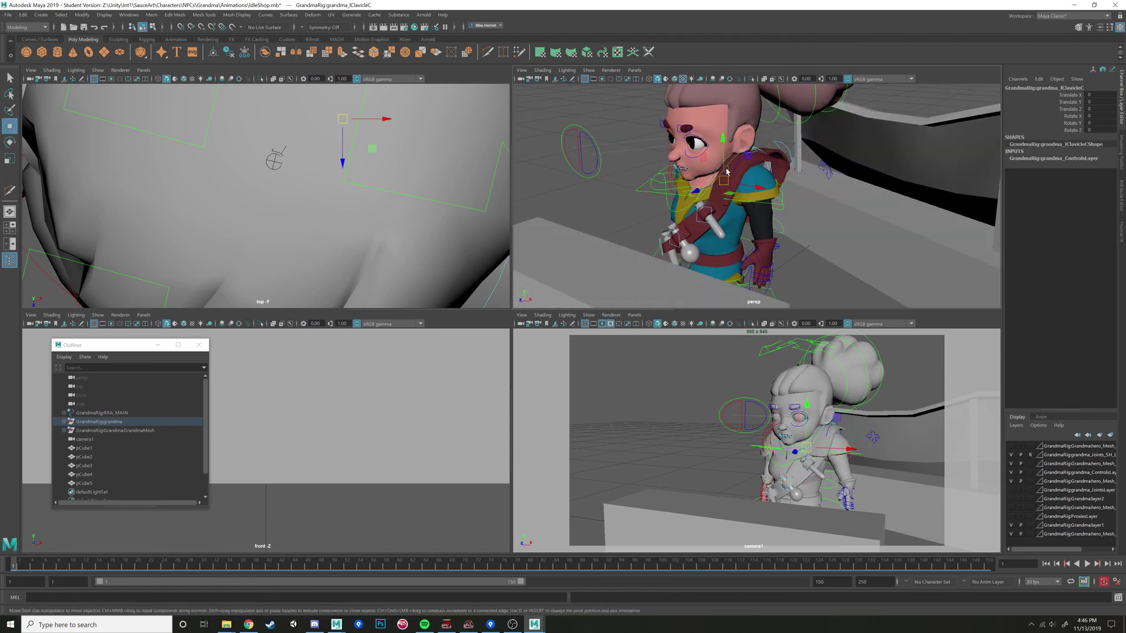
{"action": "key", "text": "e"}
{"action": "left_click_drag", "start_coordinate": [727, 171], "coordinate": [740, 167]}
{"action": "mouse_move", "coordinate": [740, 167]}
{"action": "left_mouse_down", "text": "alt"}
{"action": "mouse_move", "coordinate": [625, 167]}
{"action": "mouse_move", "coordinate": [738, 149]}
{"action": "left_mouse_up", "text": "alt"}
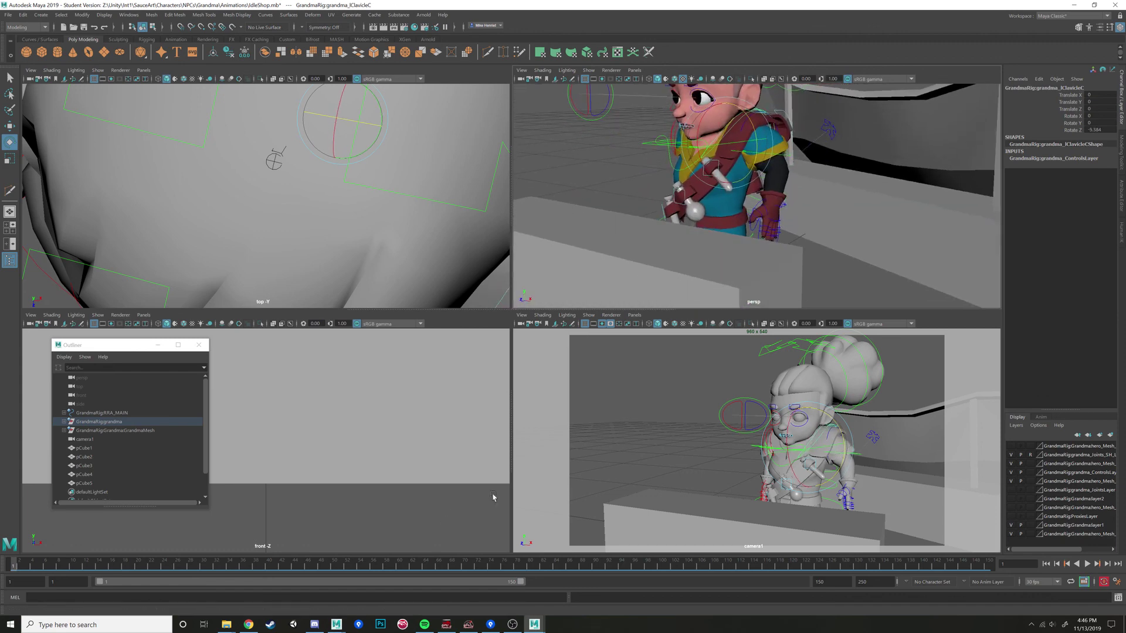
{"action": "left_click", "coordinate": [513, 625]}
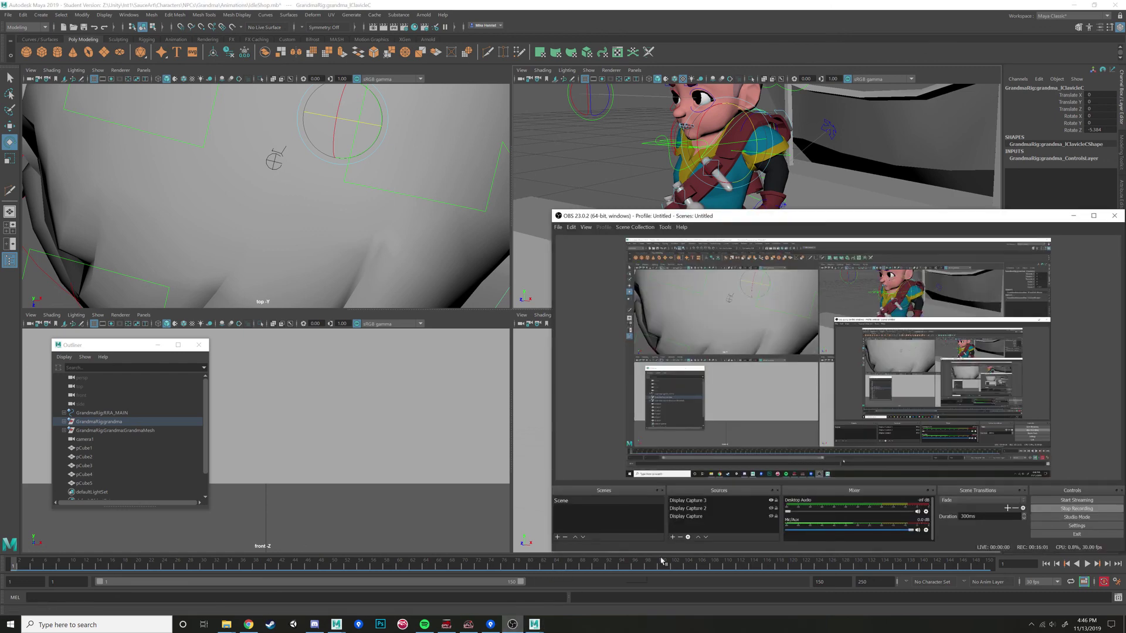